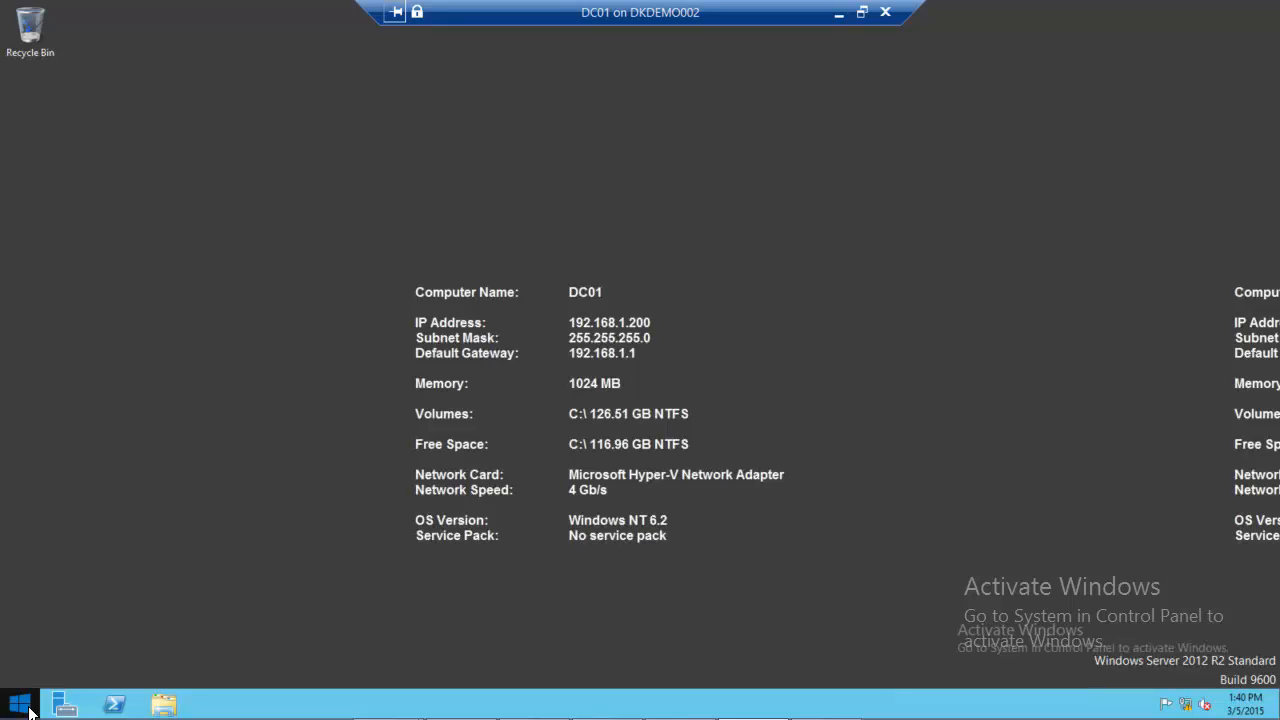
Launch Active Directory Users and Computers by running dsa.msc
right_click(12, 708)
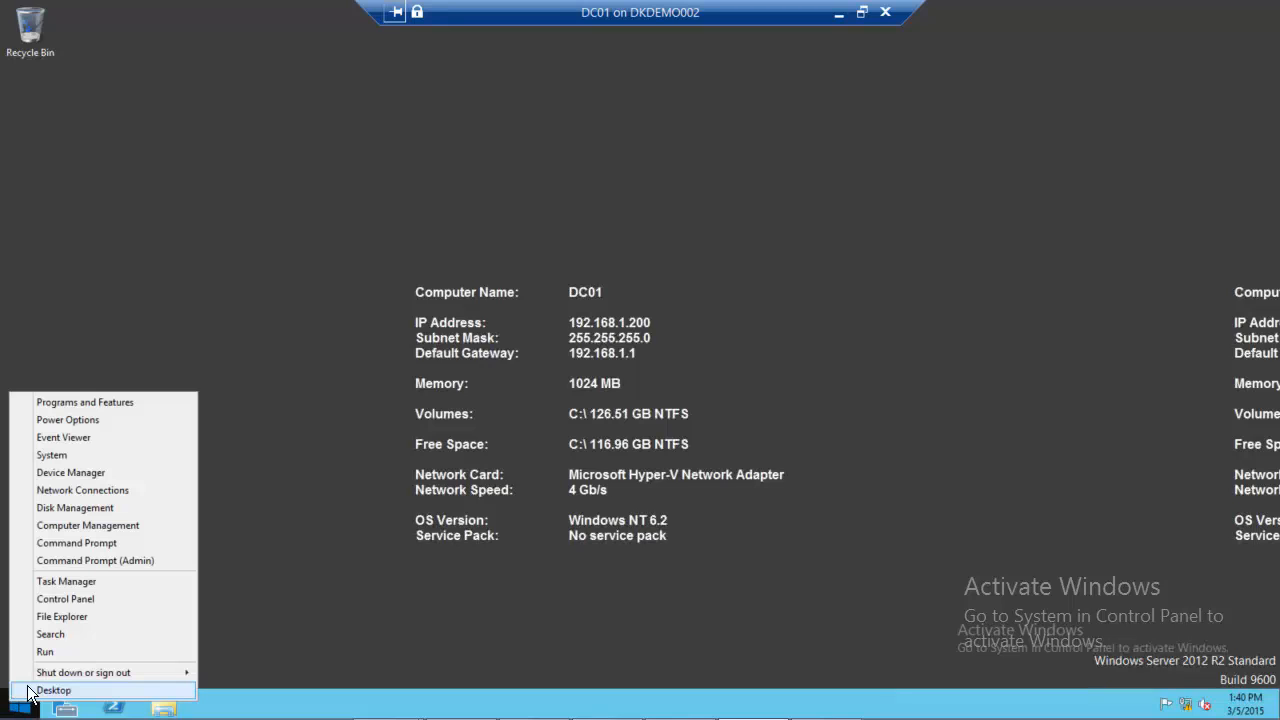
click(72, 646)
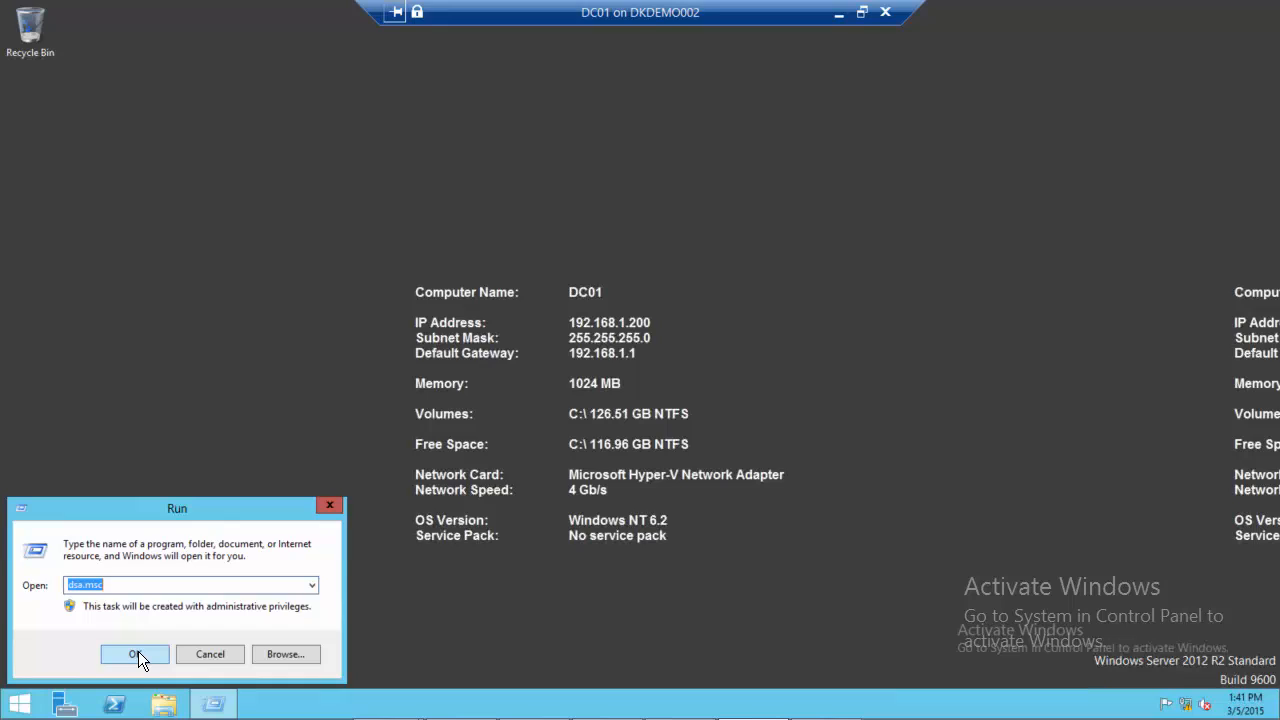
click(131, 587)
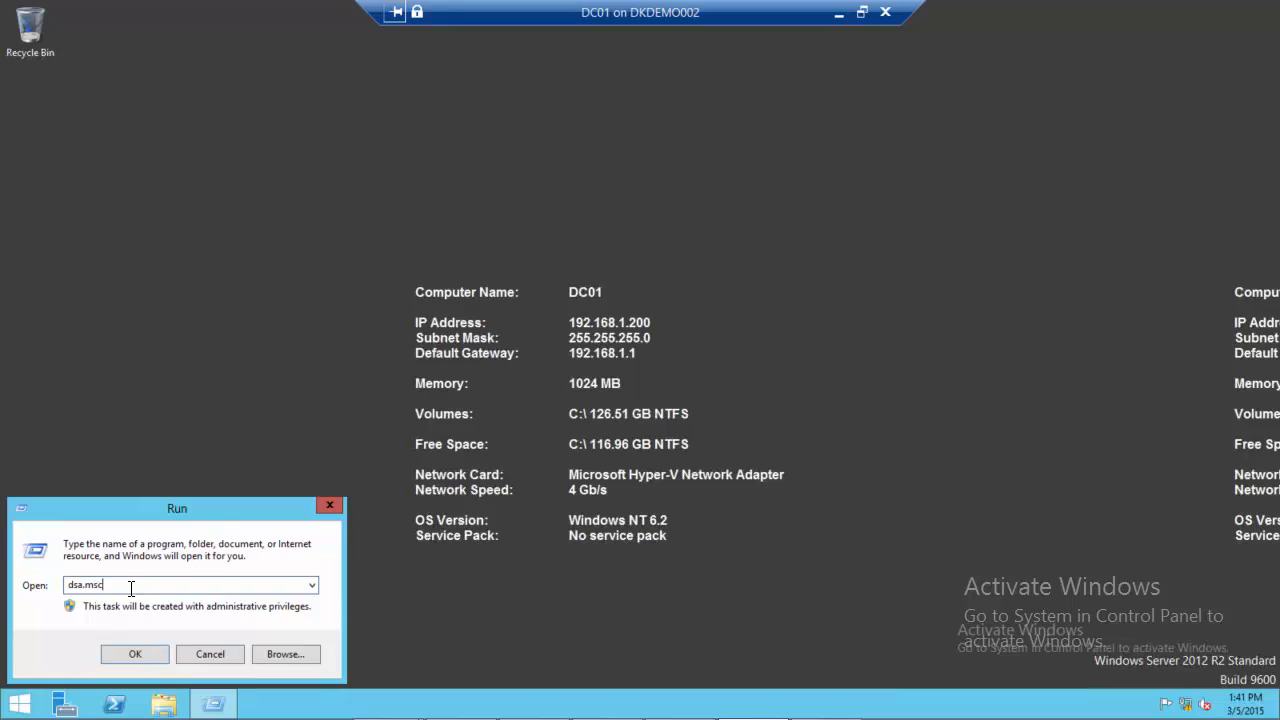
click(133, 656)
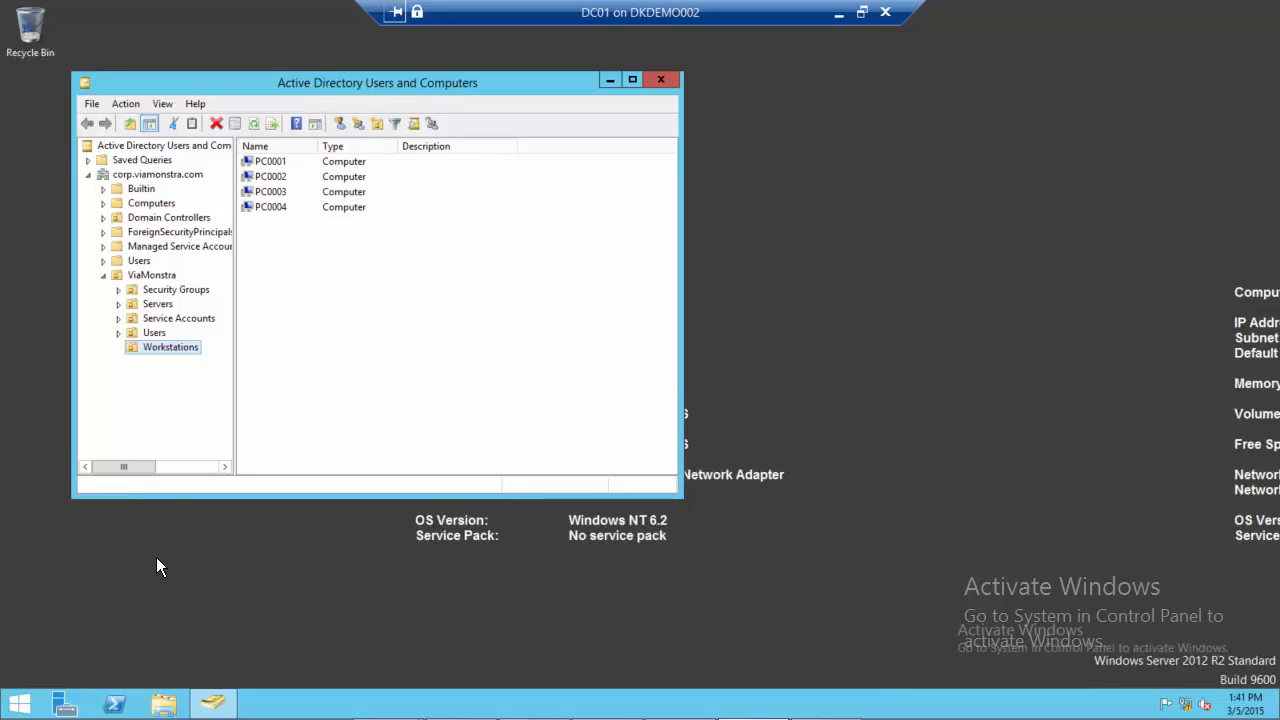
Review the contents of the Security Groups and Service Accounts organizational units under ViaMonstra, including the CM_CP account
click(161, 291)
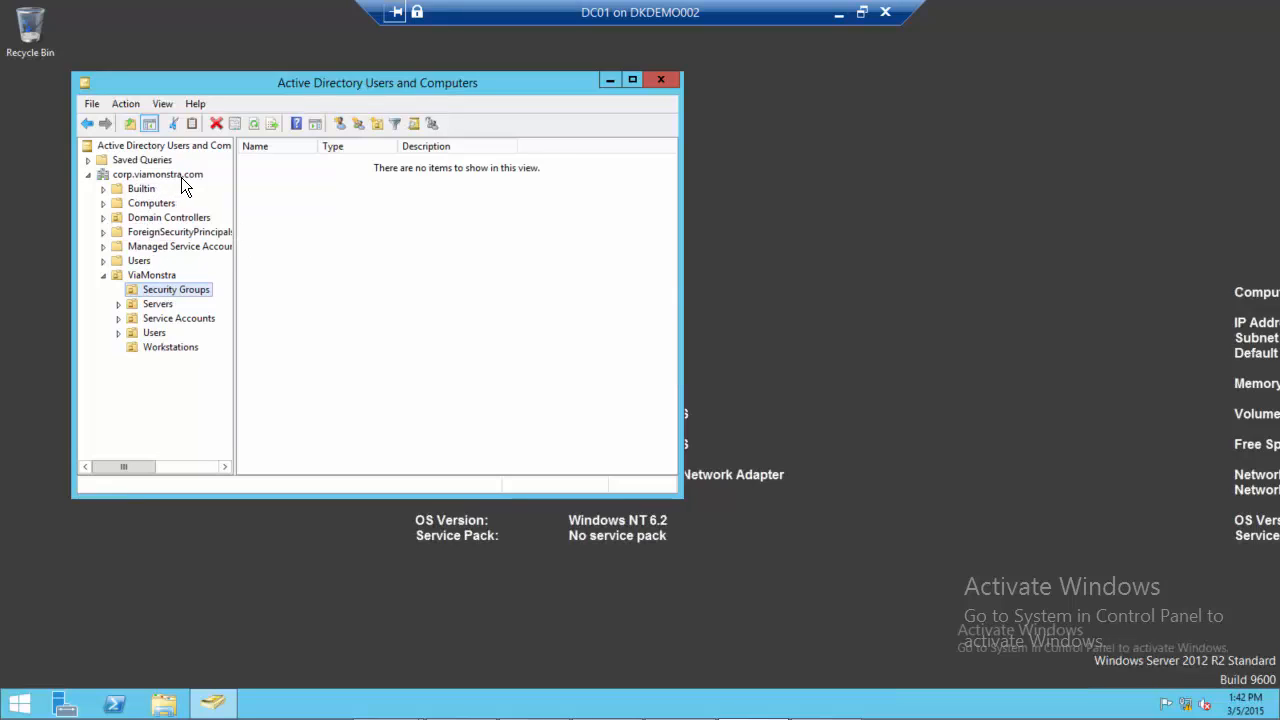
click(160, 318)
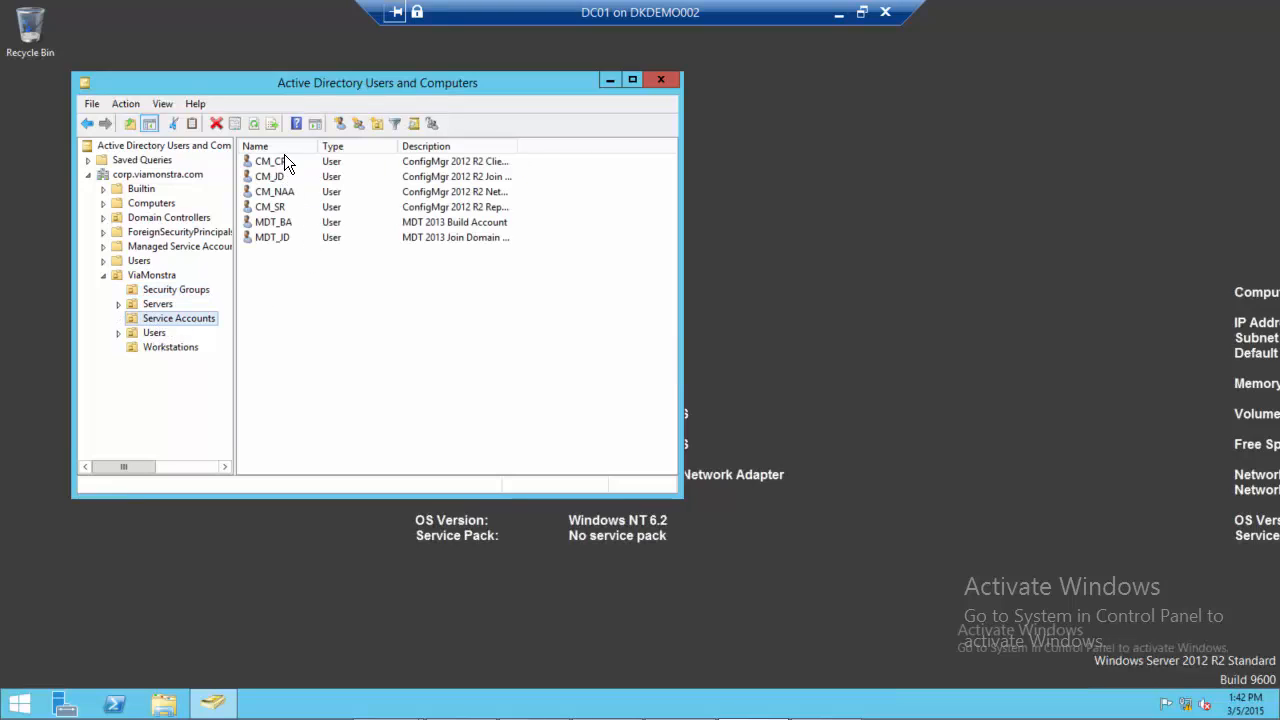
click(280, 253)
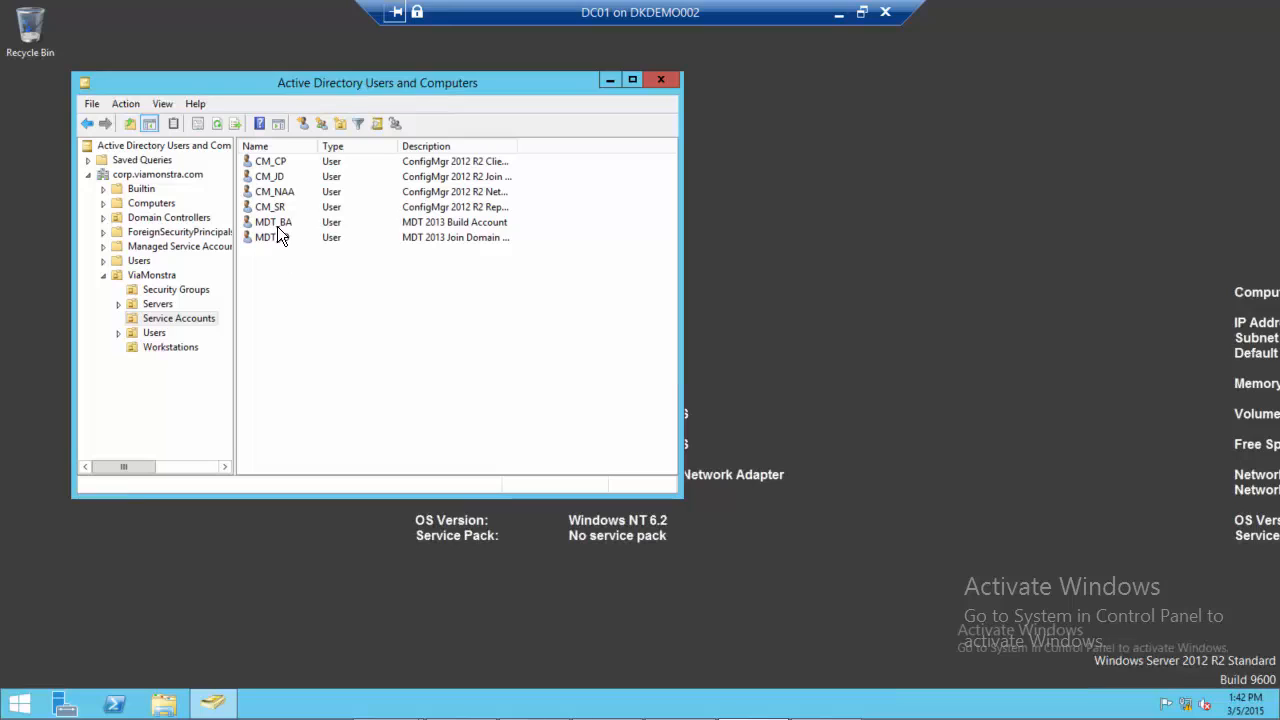
click(282, 163)
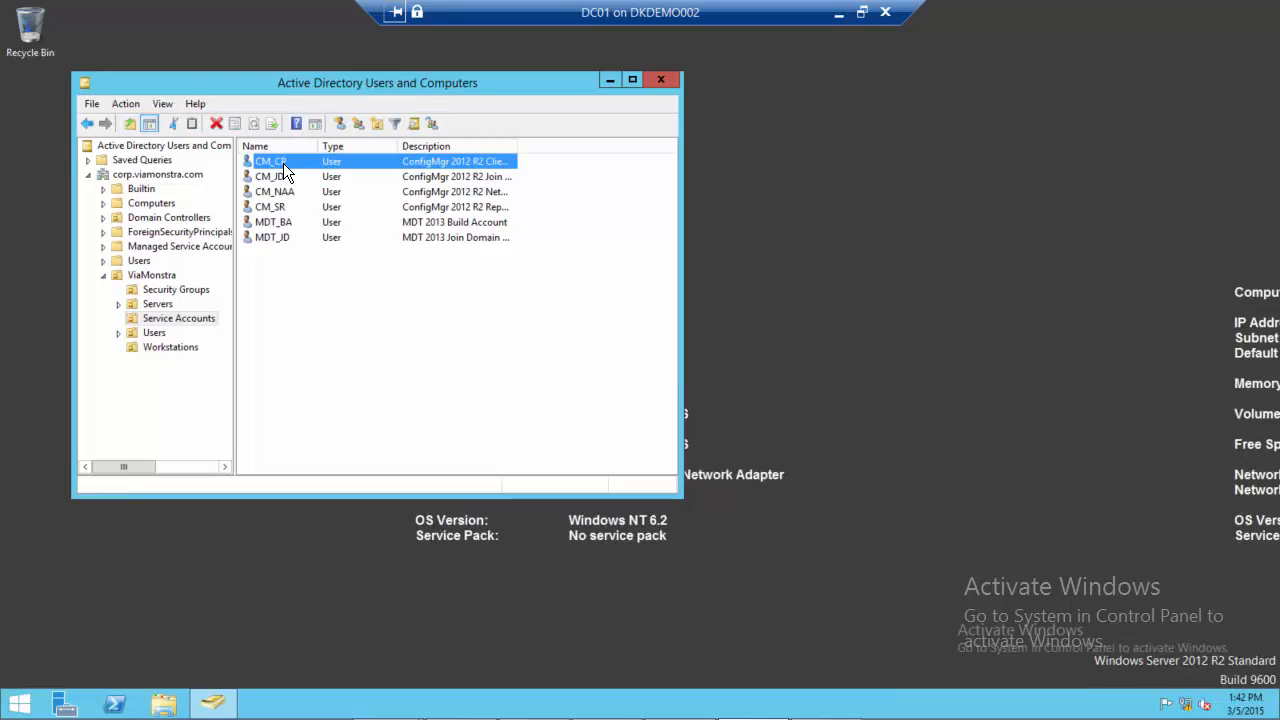
click(276, 175)
click(268, 286)
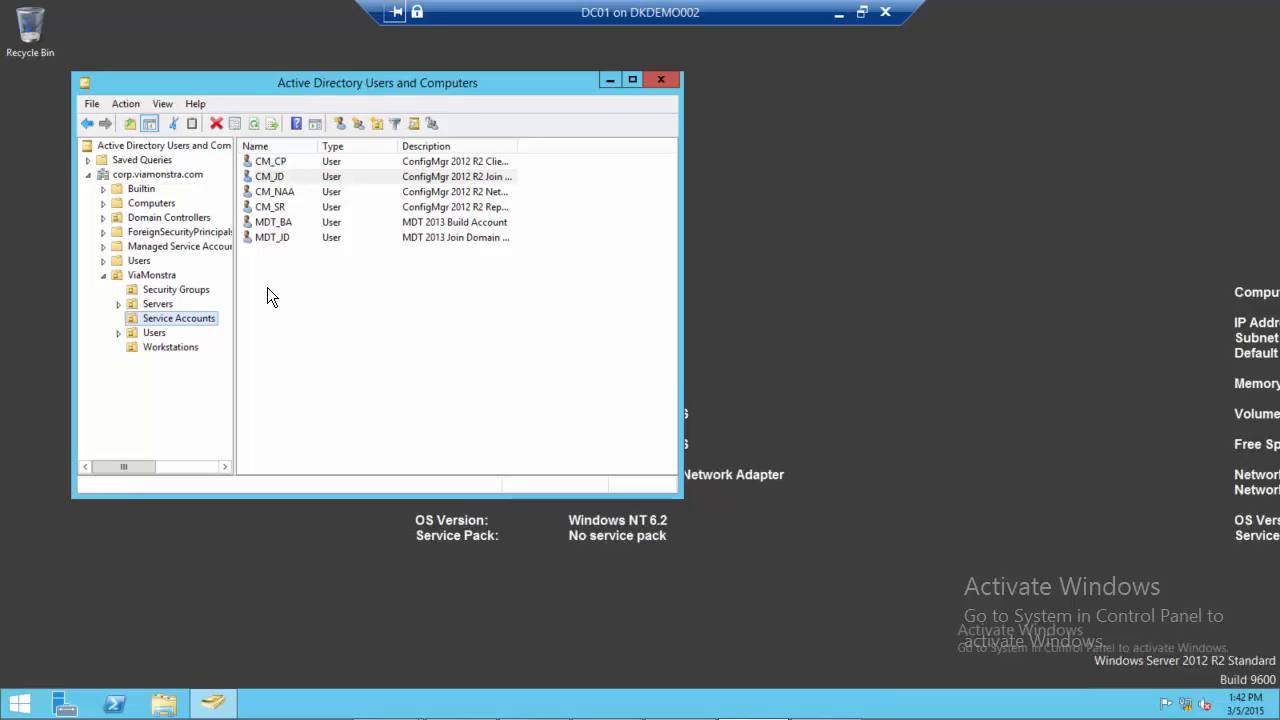
Create a global security group named Set Local Admins in the ViaMonstra Security Groups organizational unit
click(170, 291)
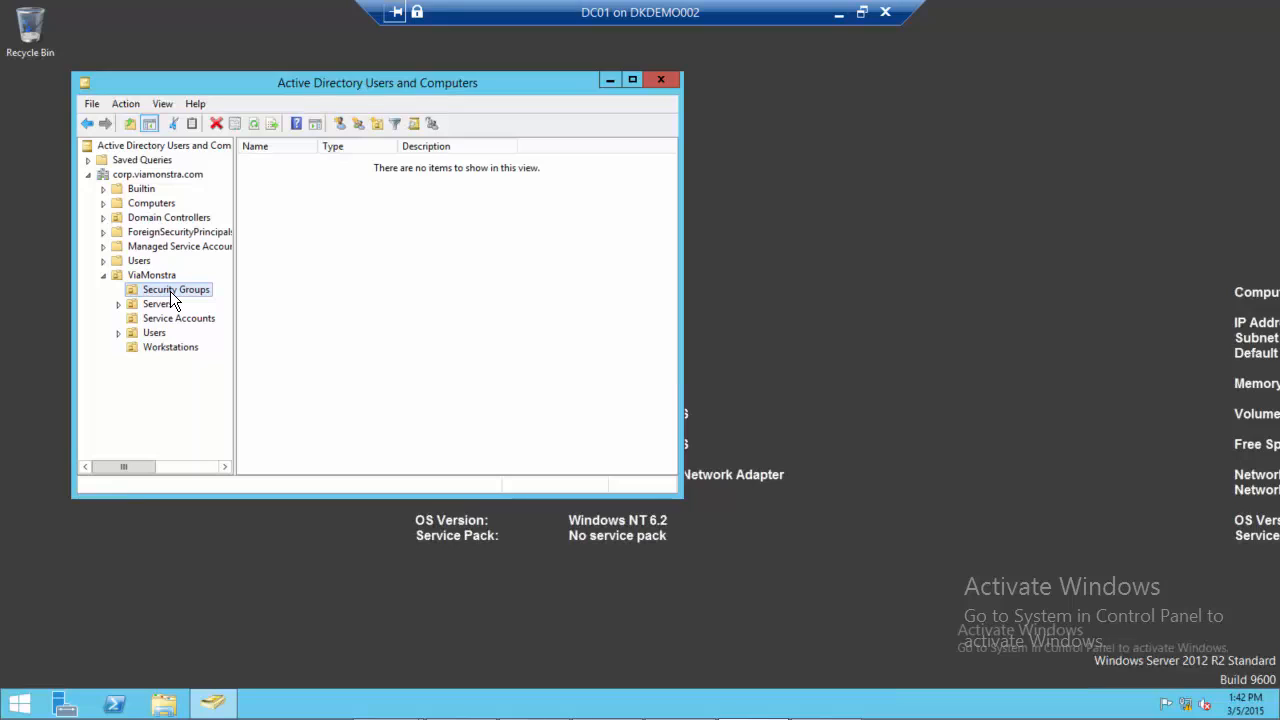
right_click(176, 289)
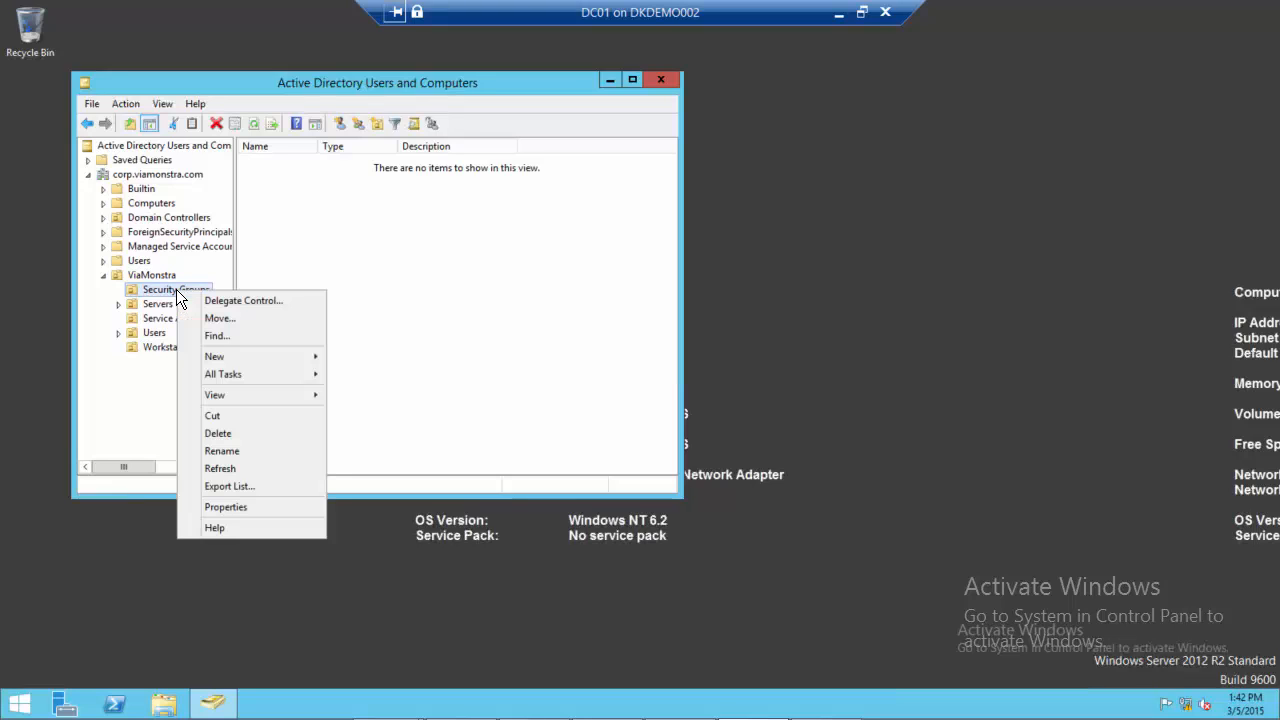
mouse_move(284, 362)
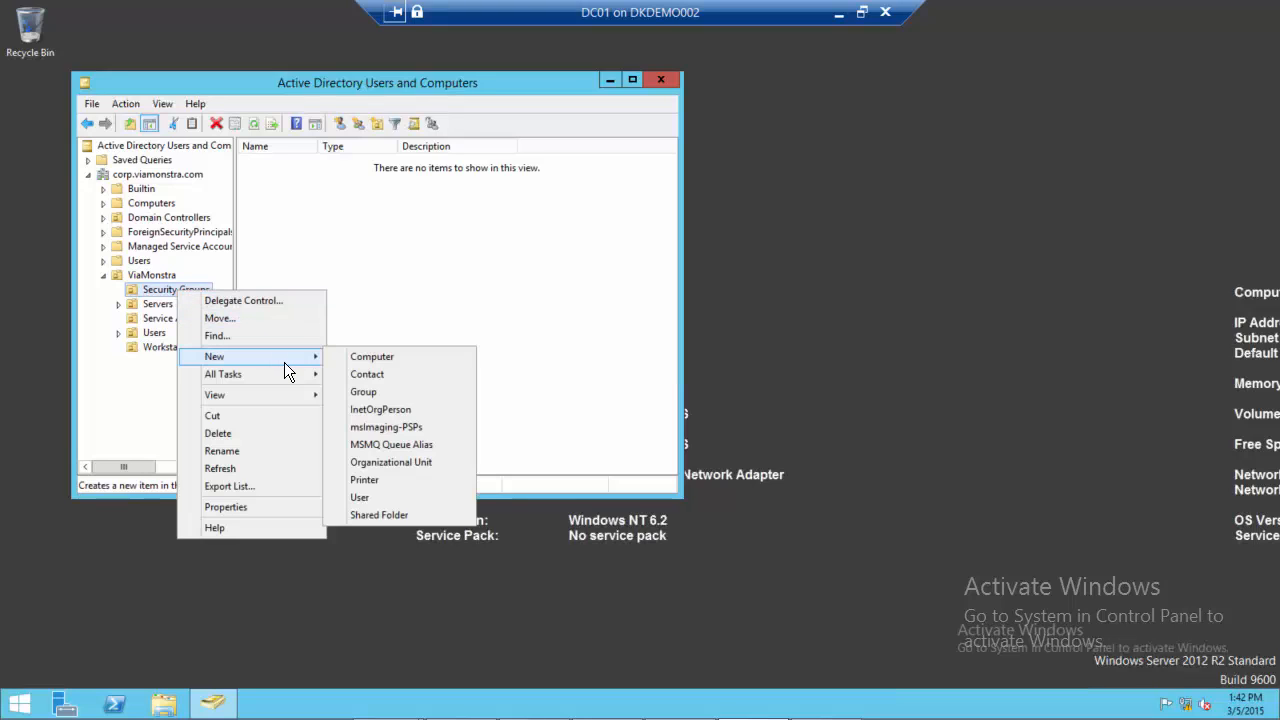
click(401, 391)
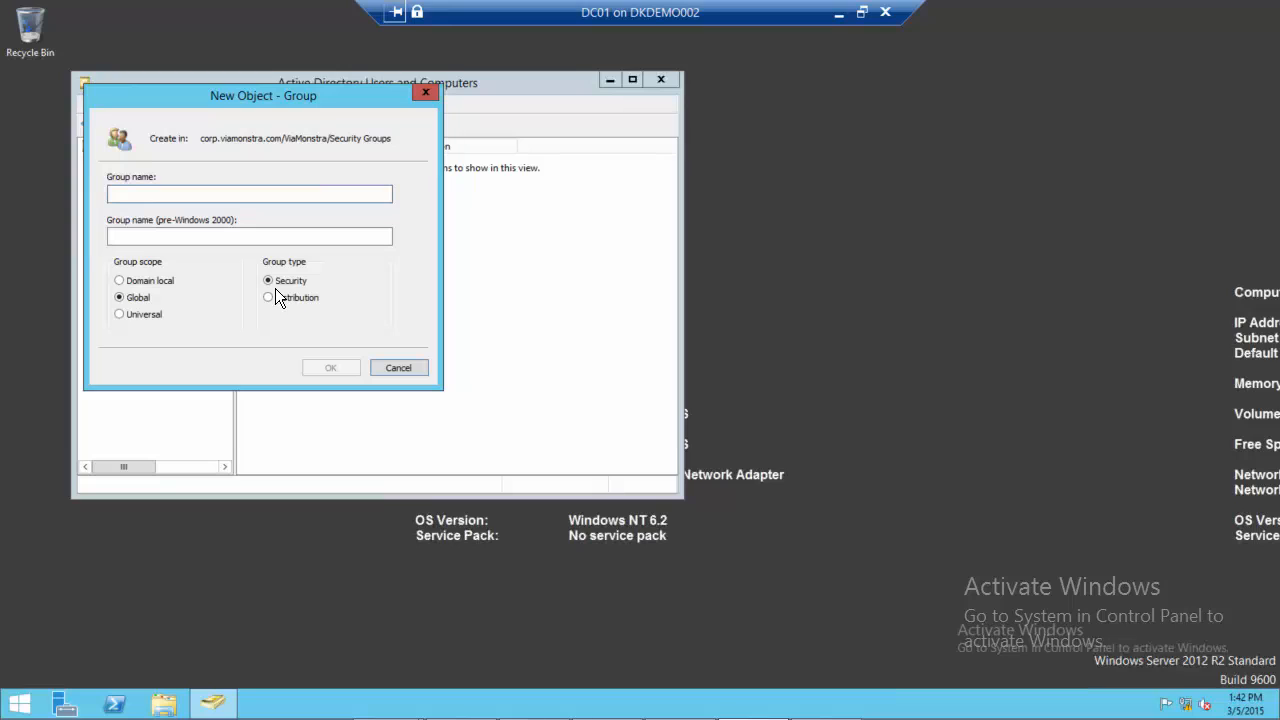
text(Set Local )
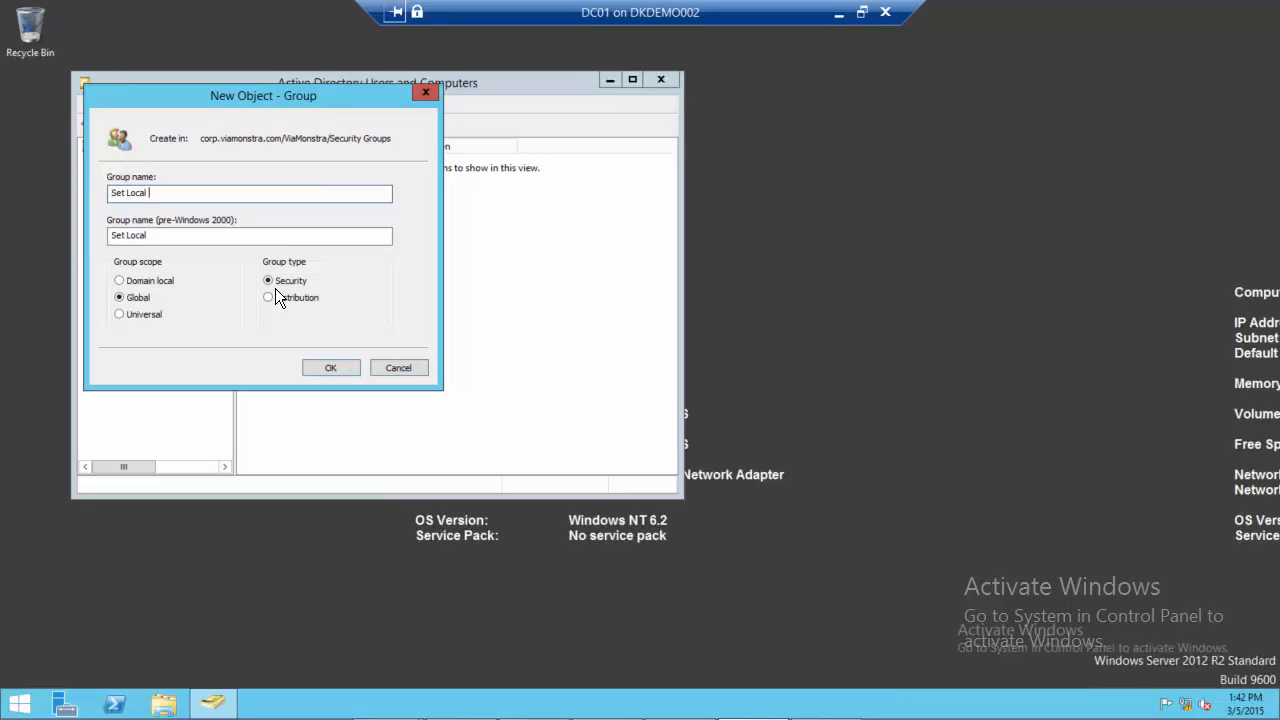
text(Admins)
click(330, 368)
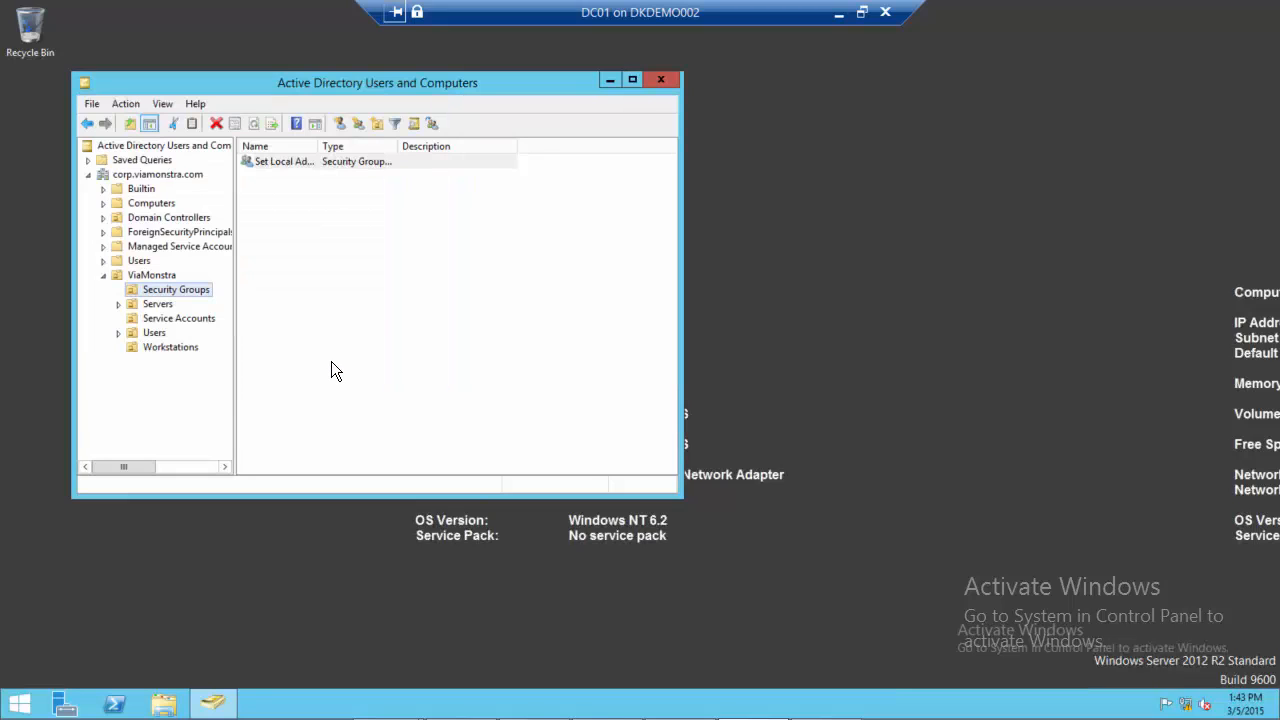
Add the CM_CP service account as a member of the Set Local Admins group and save the group
double_click(280, 163)
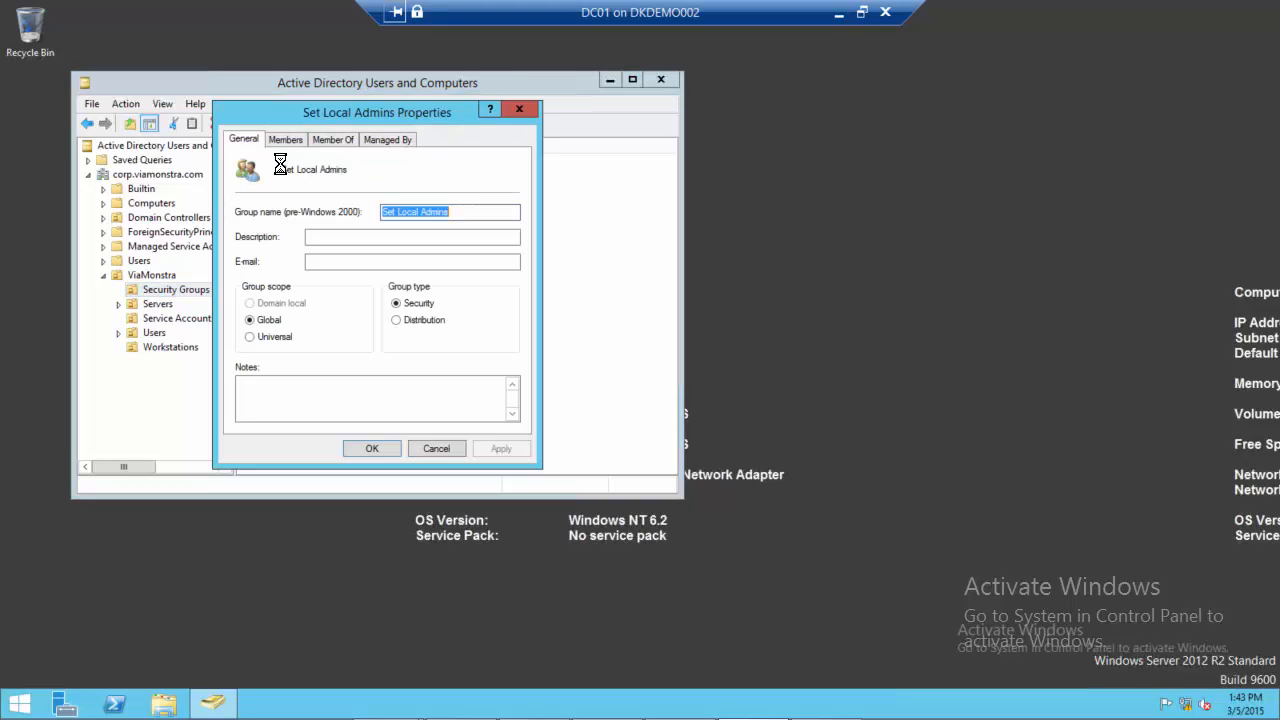
click(287, 137)
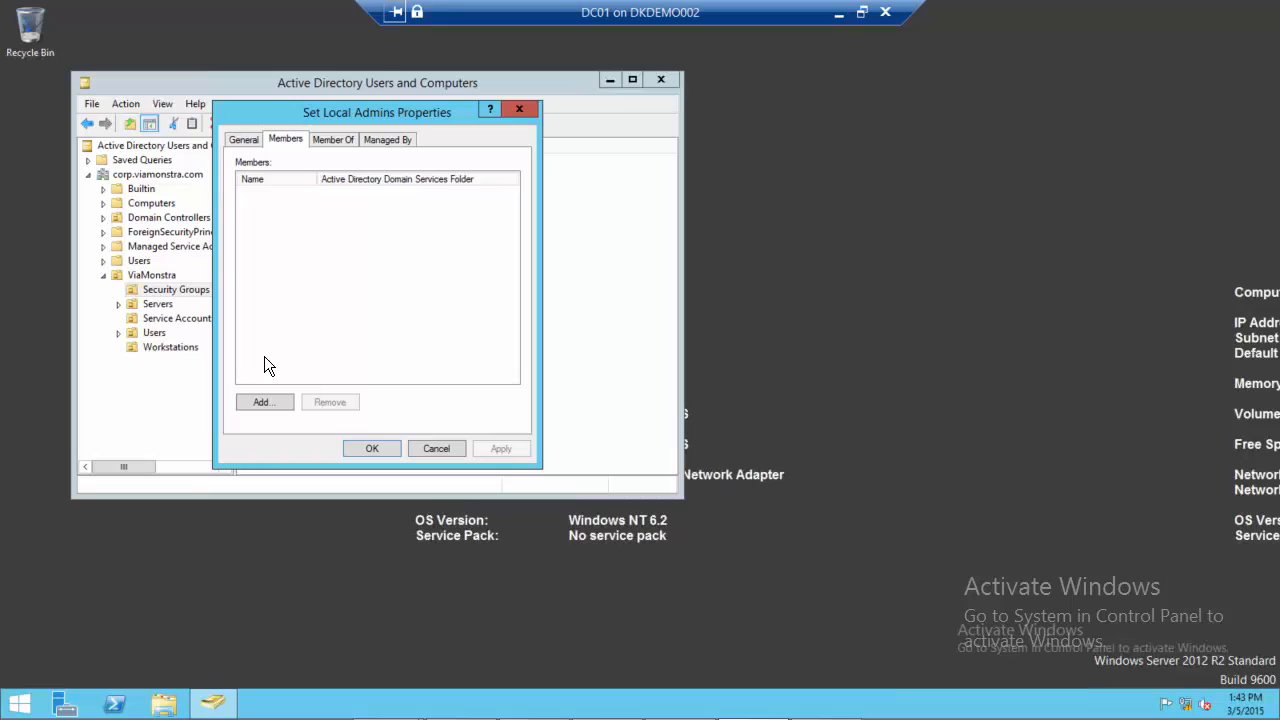
click(260, 402)
text(cm_)
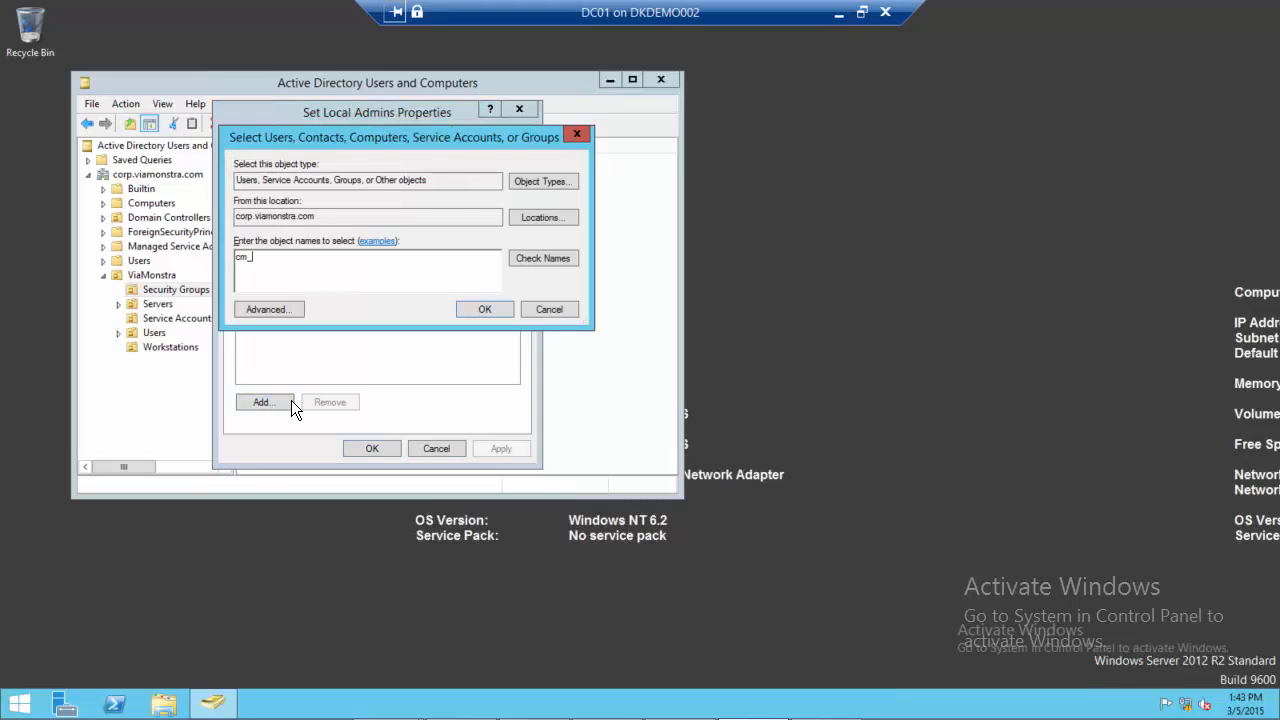
text(cp)
click(539, 263)
click(478, 310)
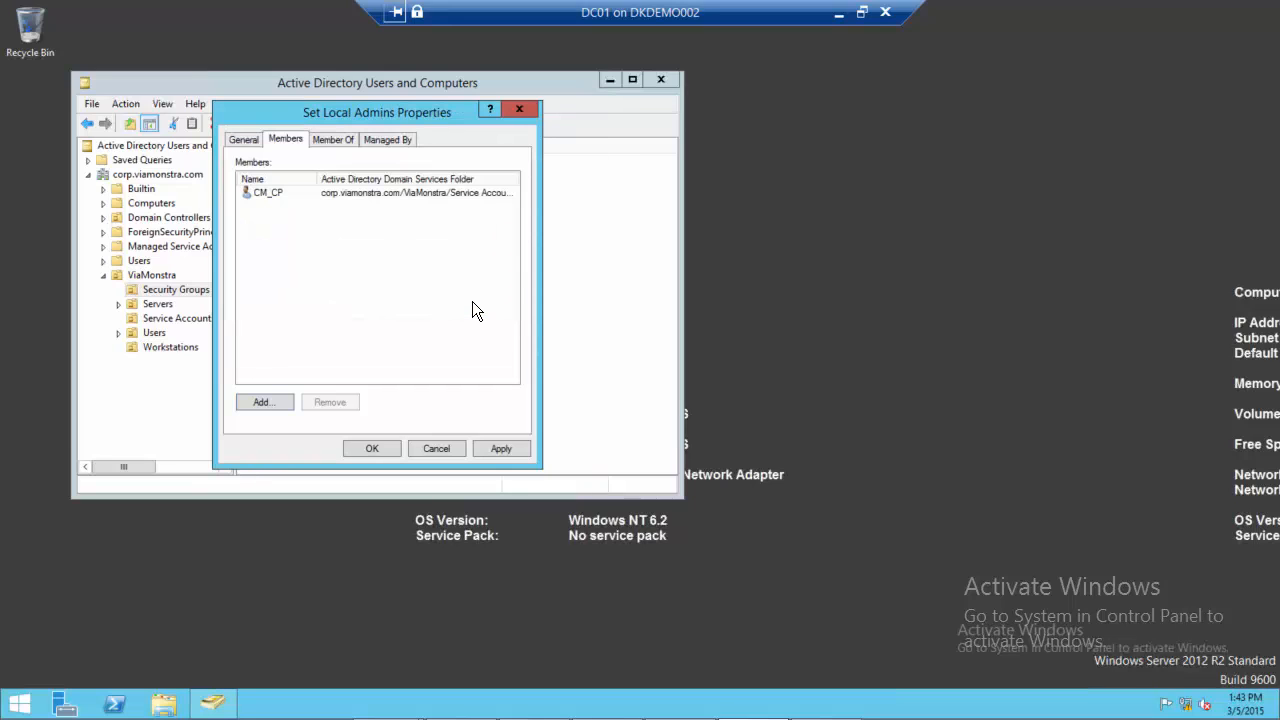
click(370, 449)
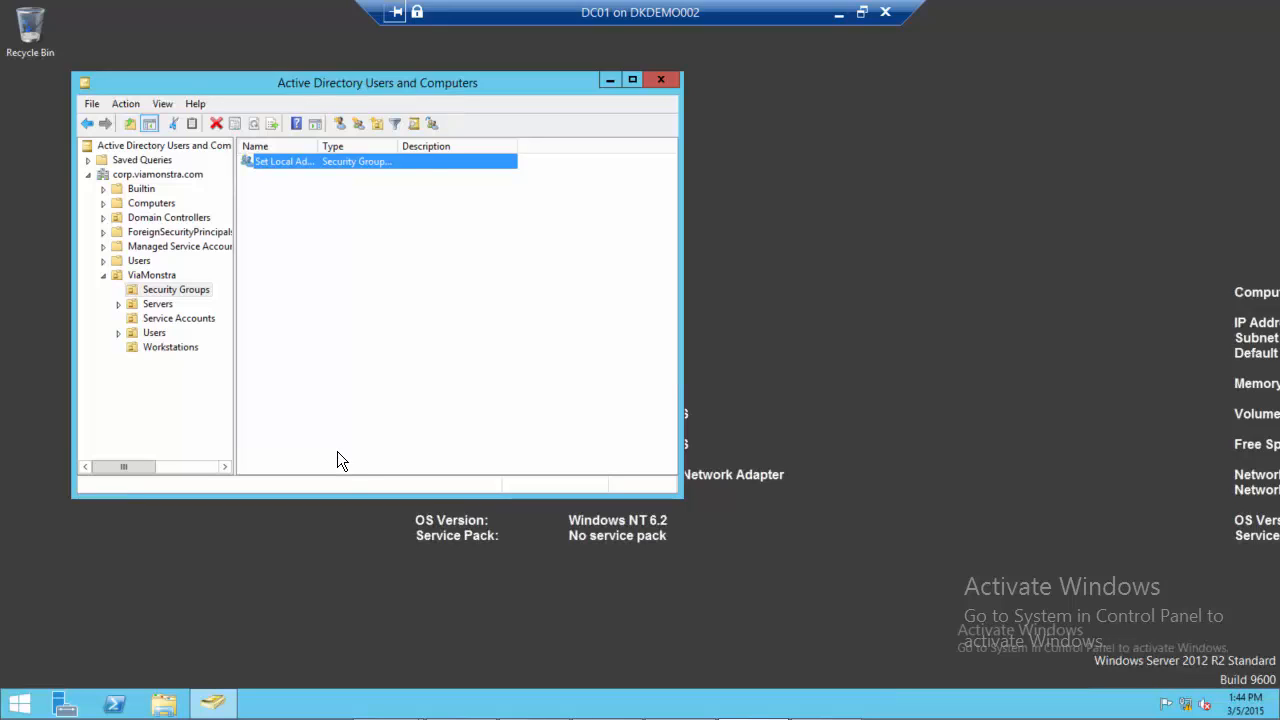
Launch Group Policy Management by running gpmc.msc
right_click(18, 703)
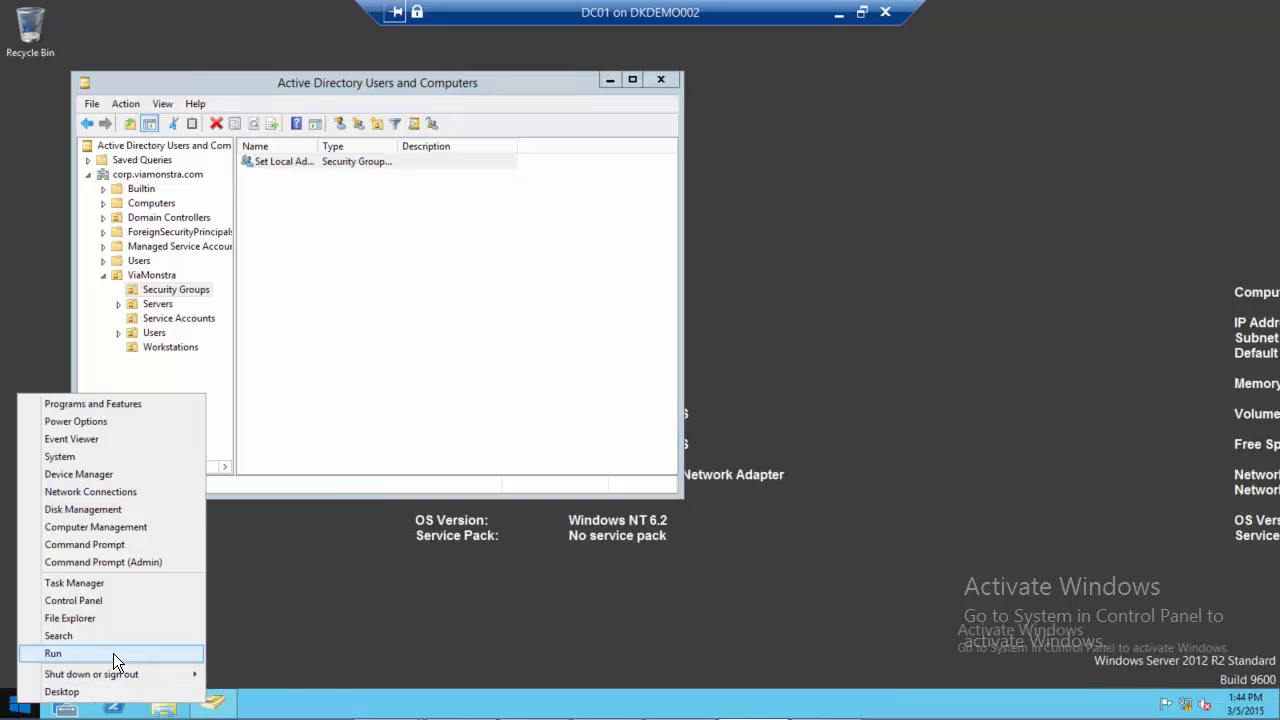
click(113, 653)
text(gp)
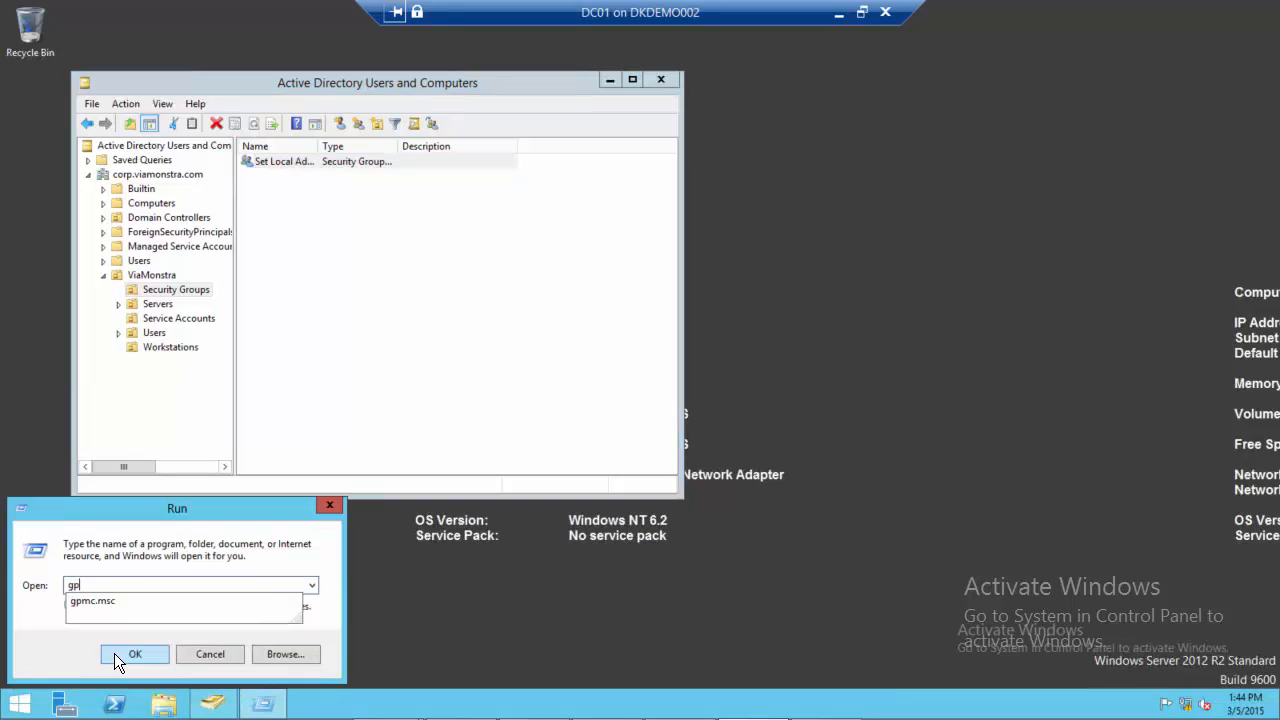
text(mc.msc)
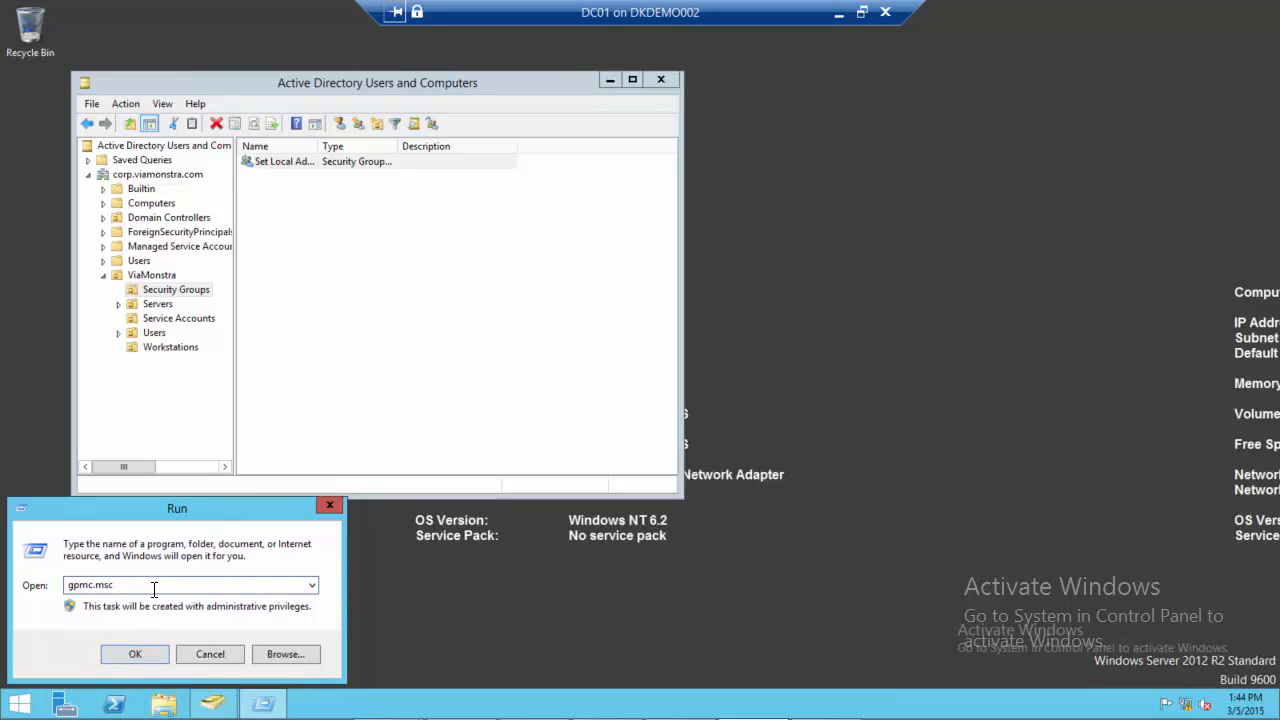
key(Return)
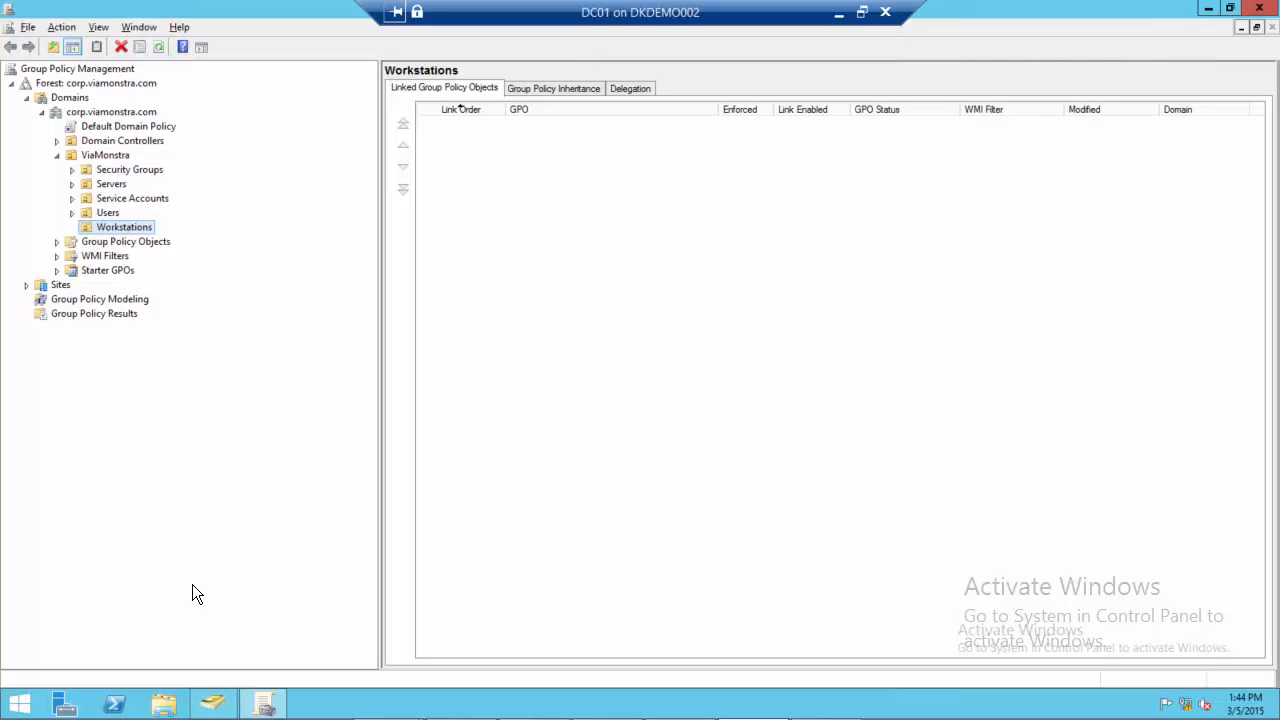
Check which computers the Workstations organizational unit holds in Active Directory Users and Computers, and return to Group Policy Management
click(213, 704)
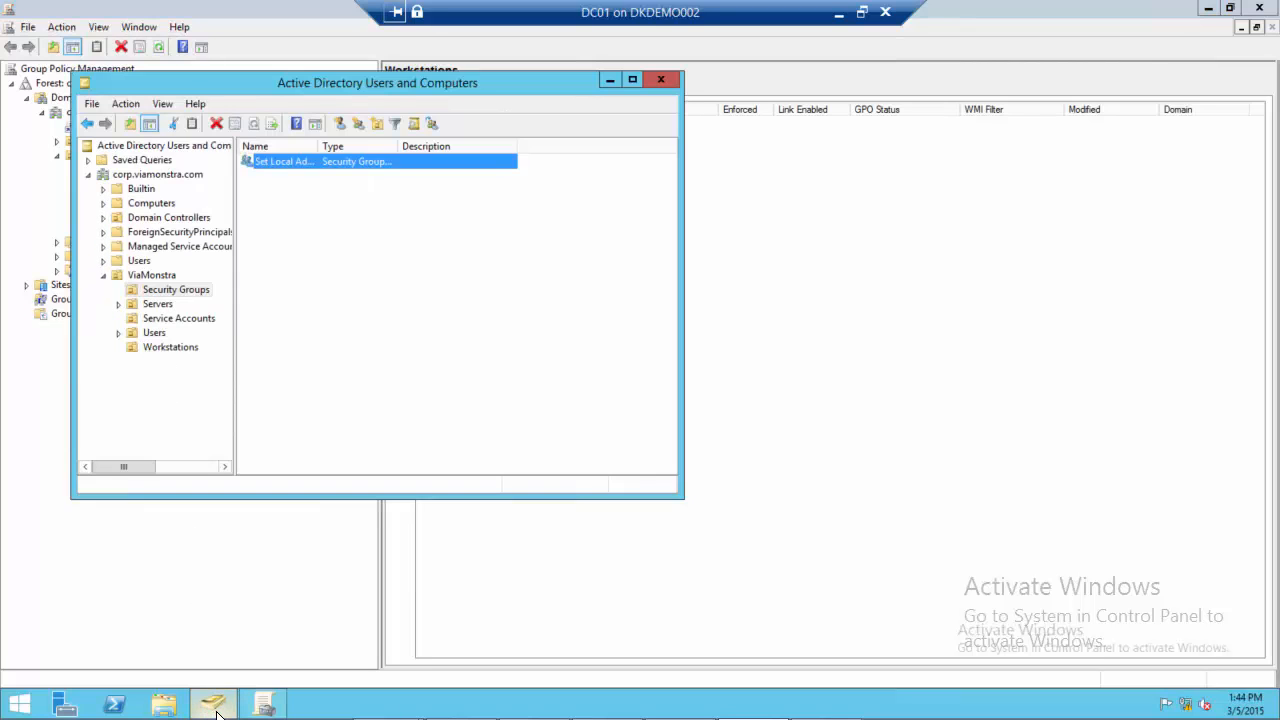
click(164, 350)
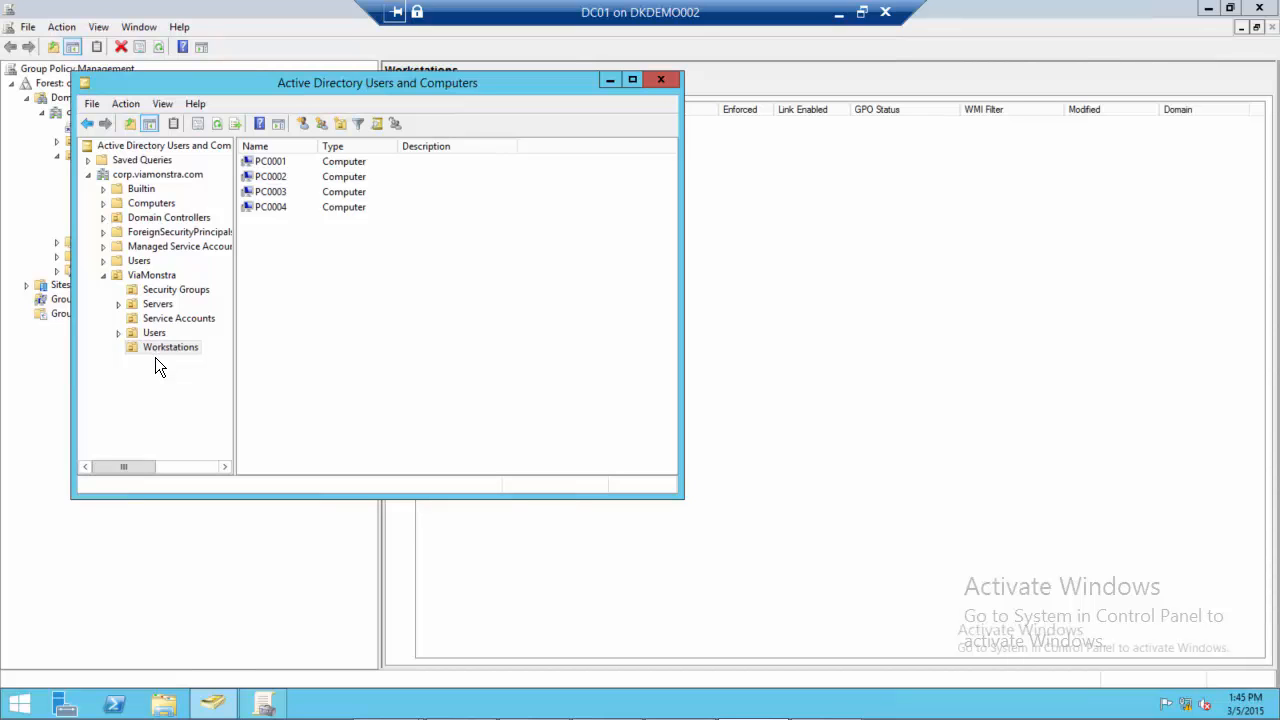
click(264, 700)
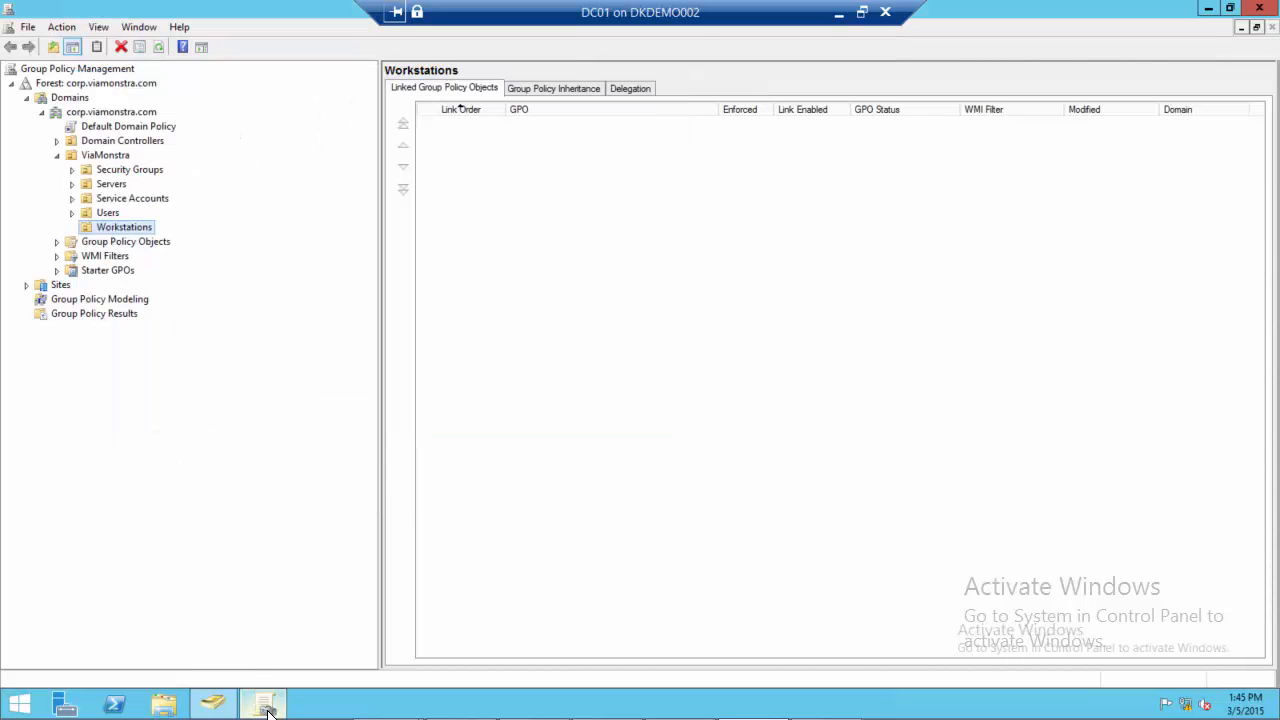
Create a GPO named Config Client Push in the domain and link it to the Workstations organizational unit
right_click(128, 231)
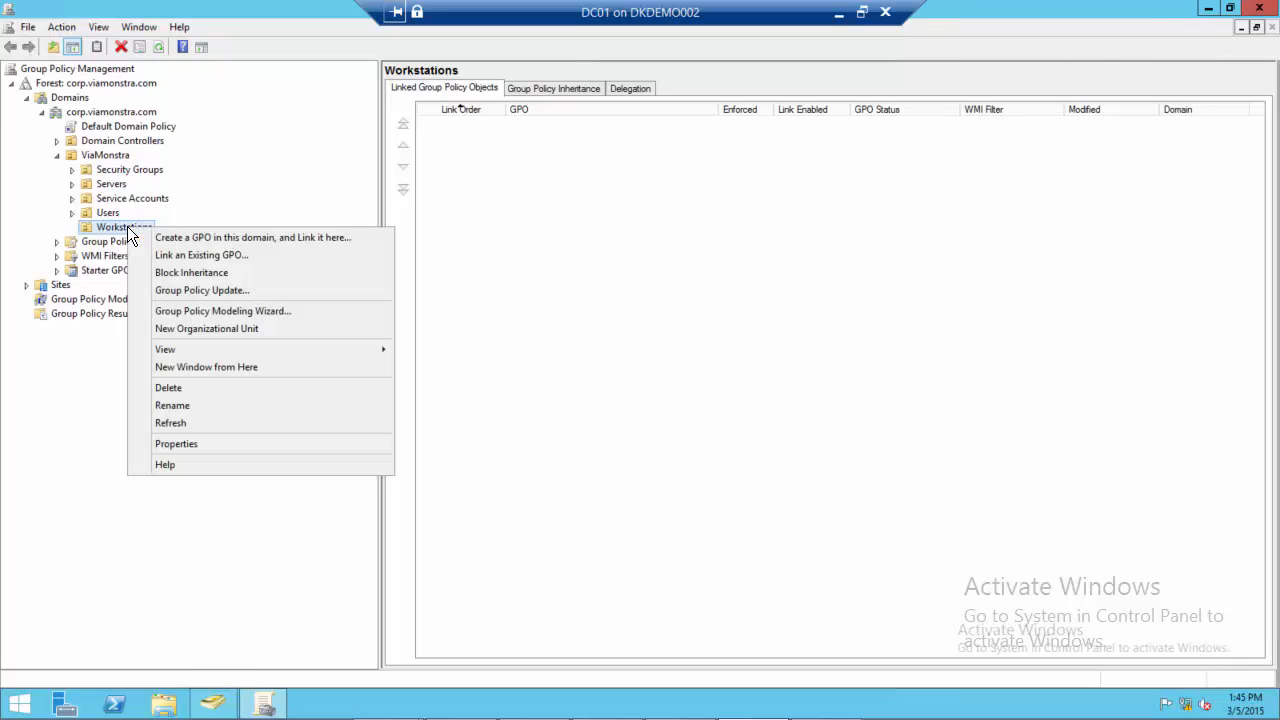
click(312, 241)
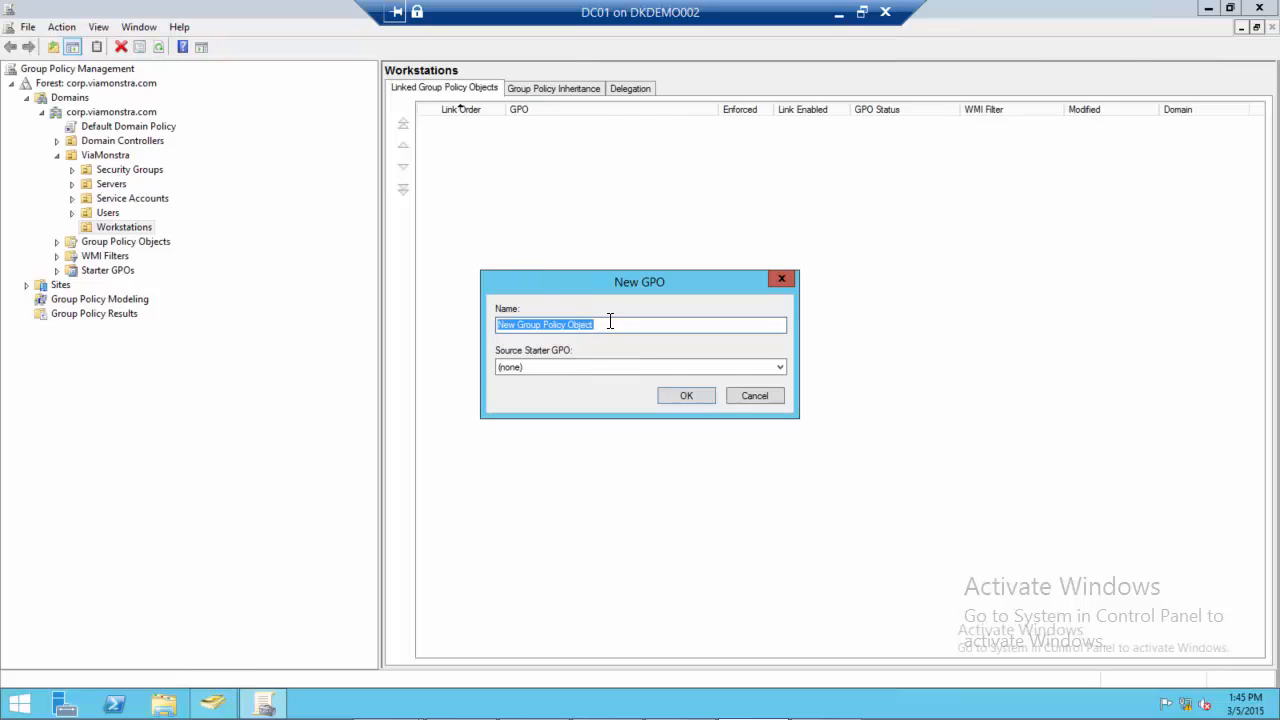
drag(612, 325, 469, 325)
text(Config)
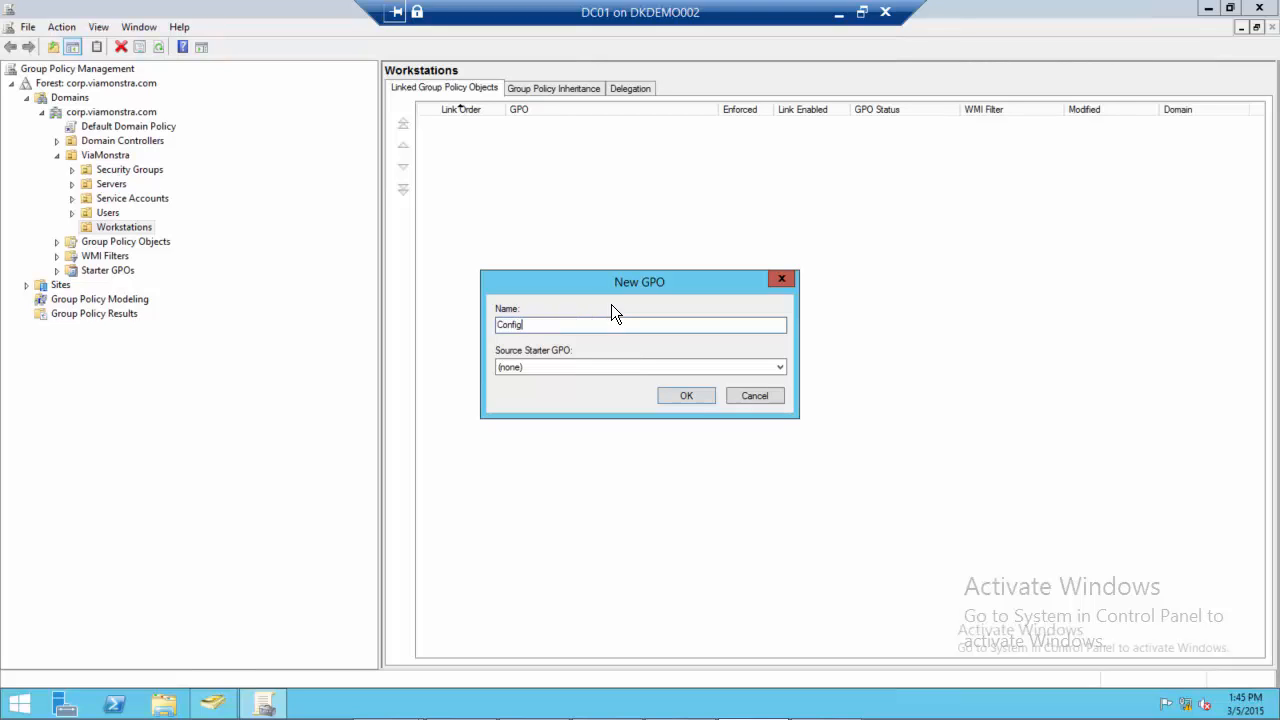
text( Client Push)
click(686, 396)
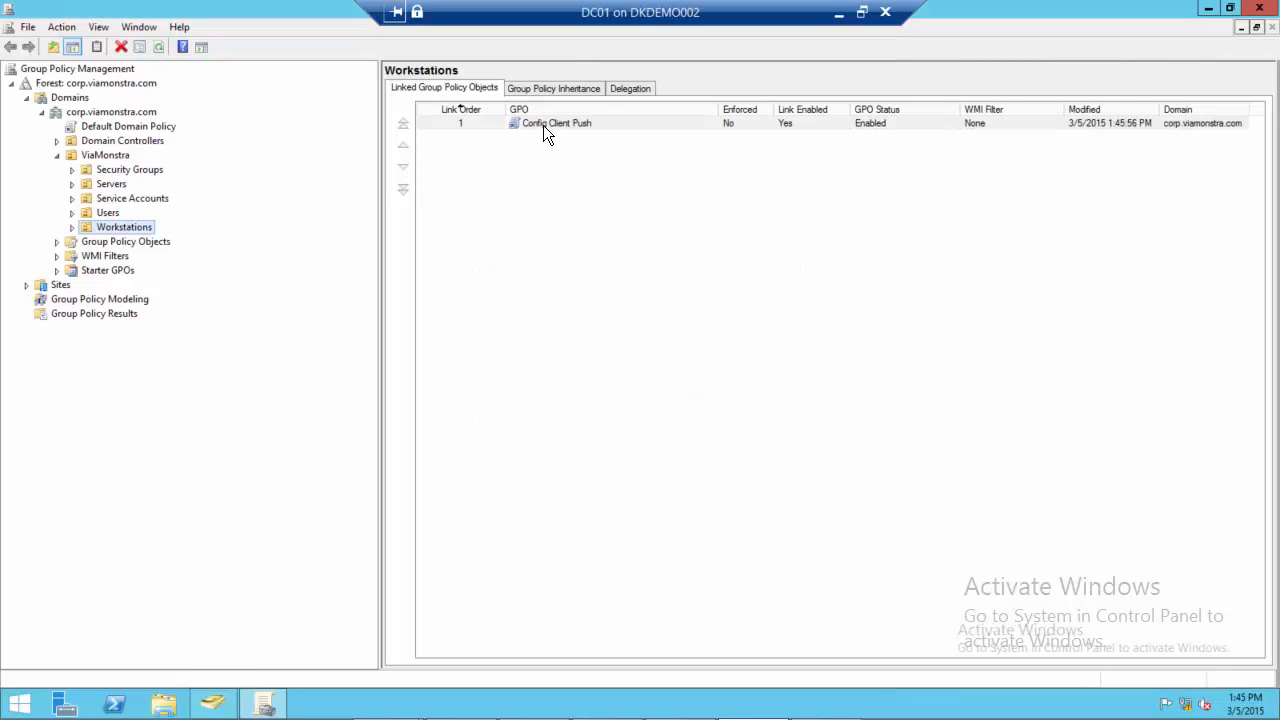
Open the Config Client Push GPO for editing in the Group Policy Management Editor
click(541, 124)
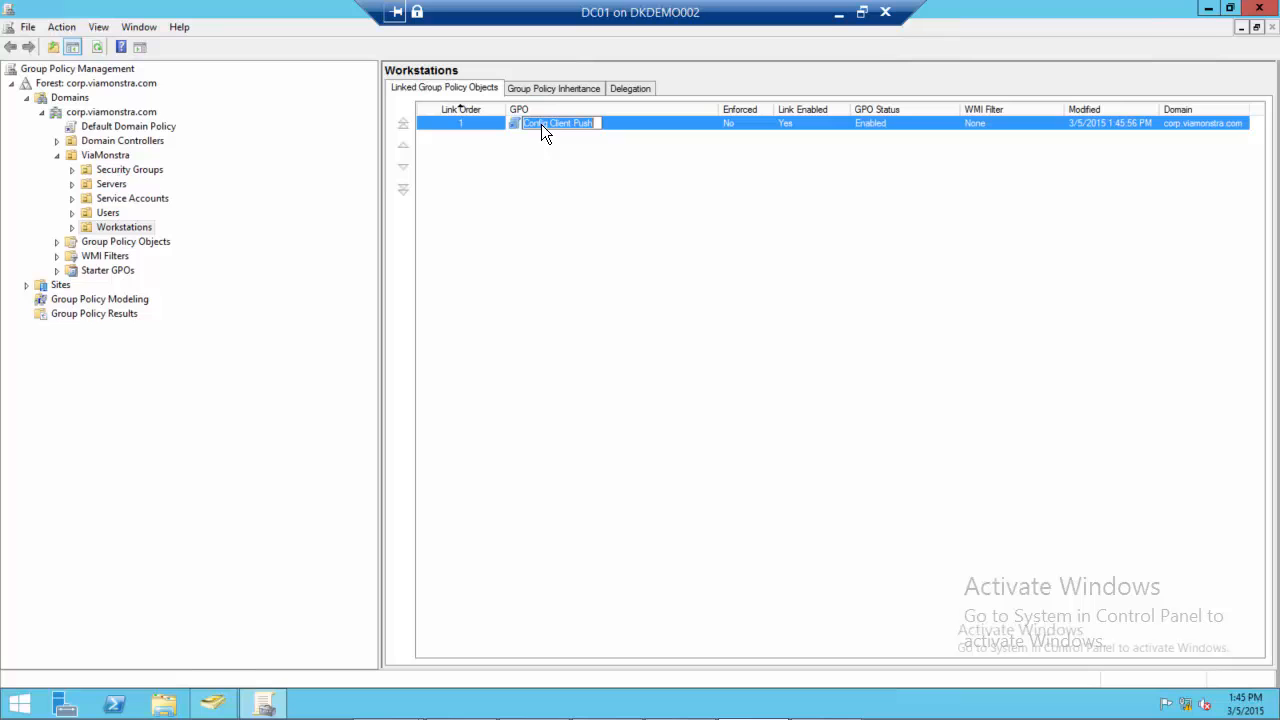
click(508, 126)
right_click(508, 126)
click(549, 137)
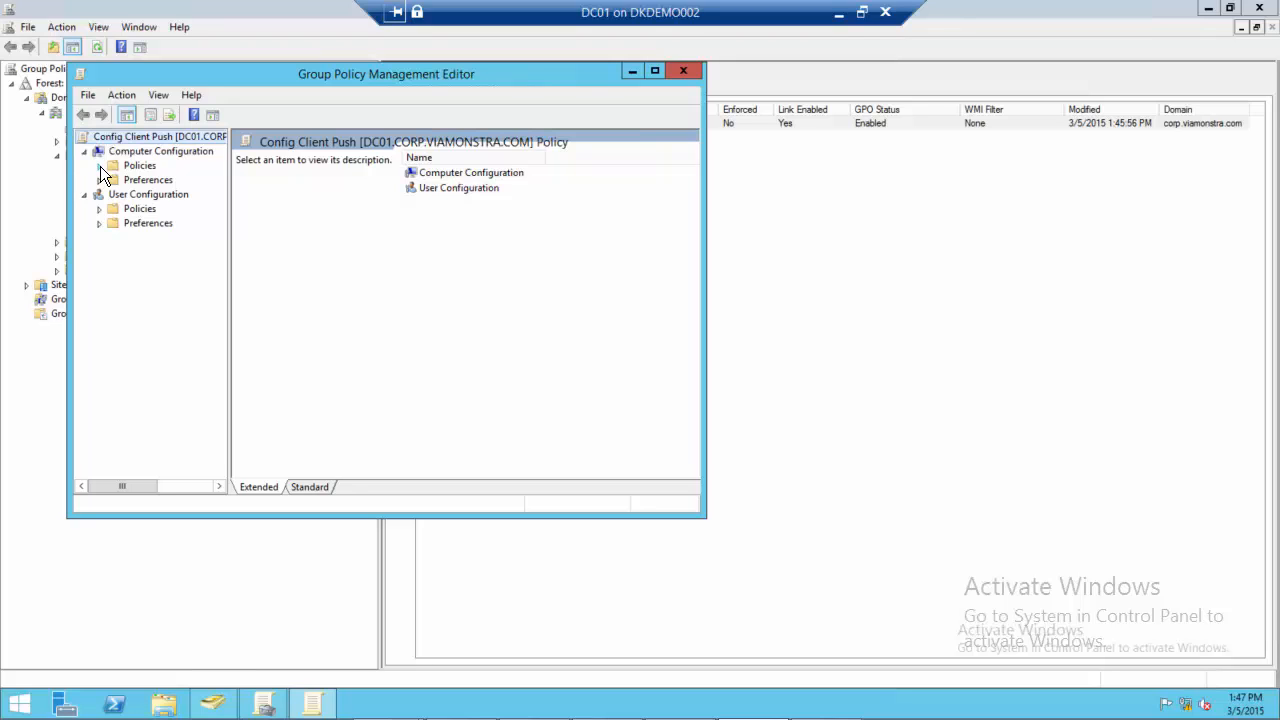
Open the Windows Firewall Domain Profile settings under Computer Configuration, Administrative Templates, Network, Network Connections
click(99, 166)
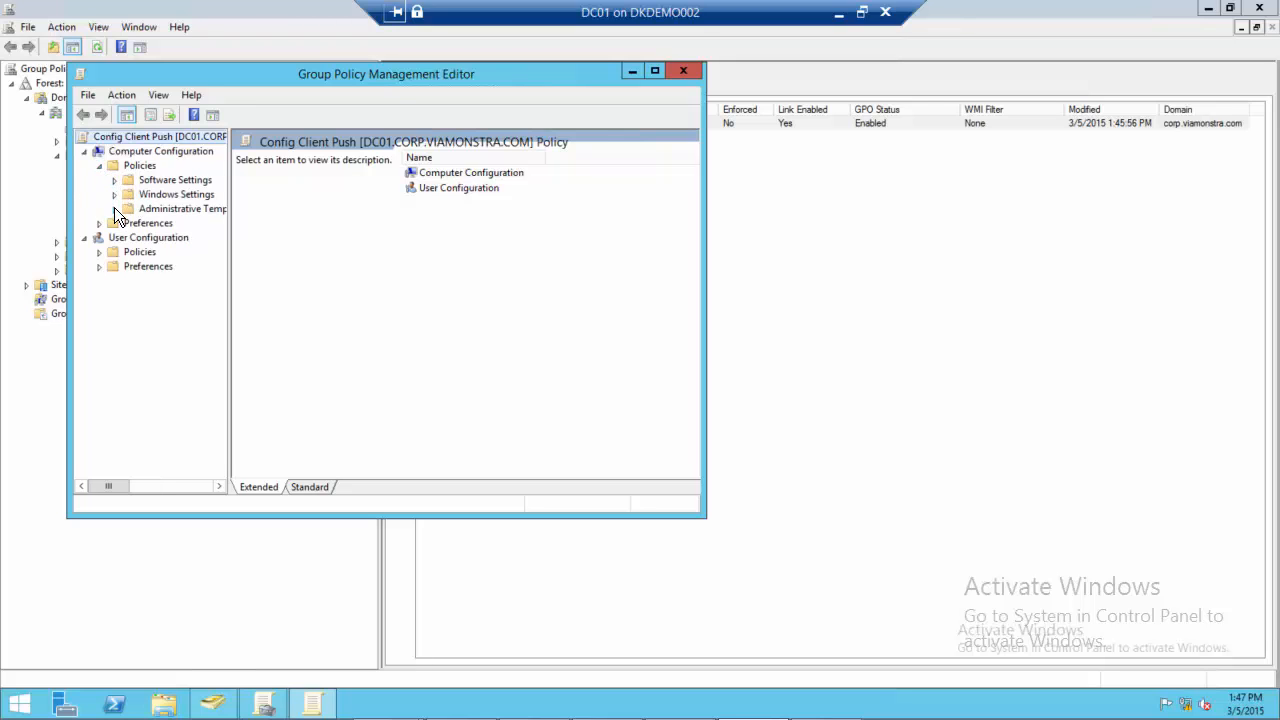
click(114, 208)
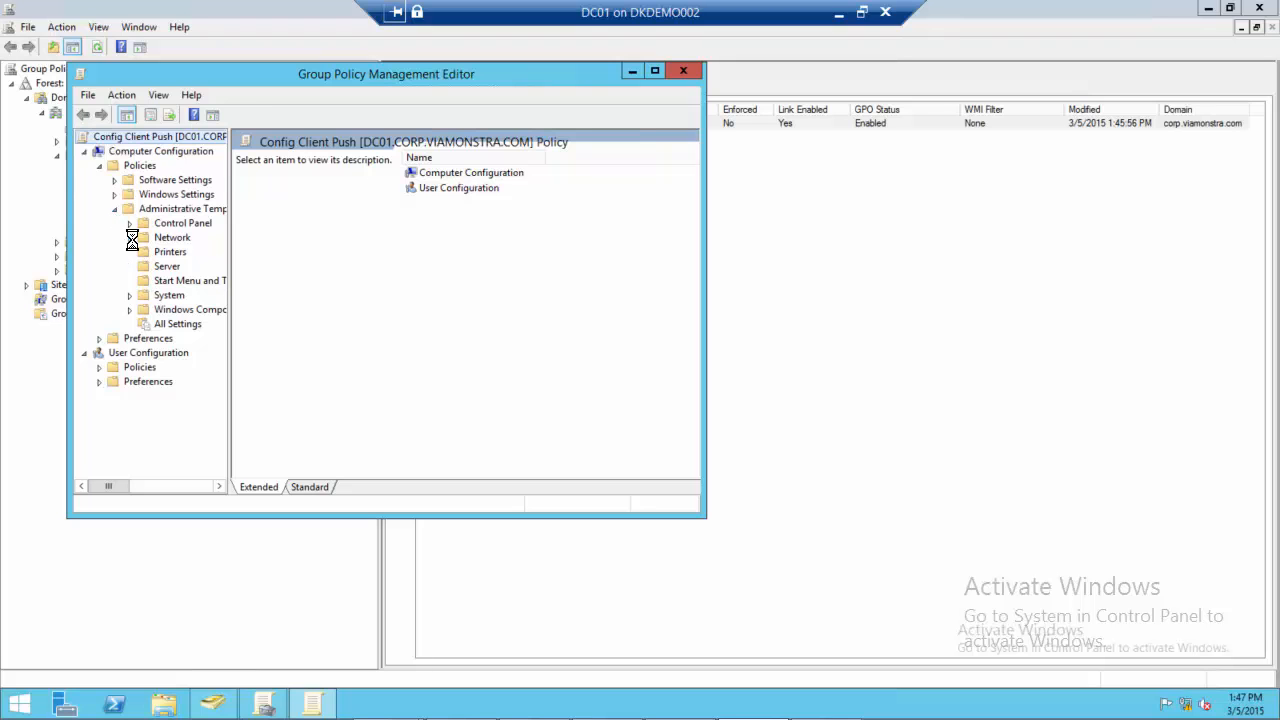
click(132, 238)
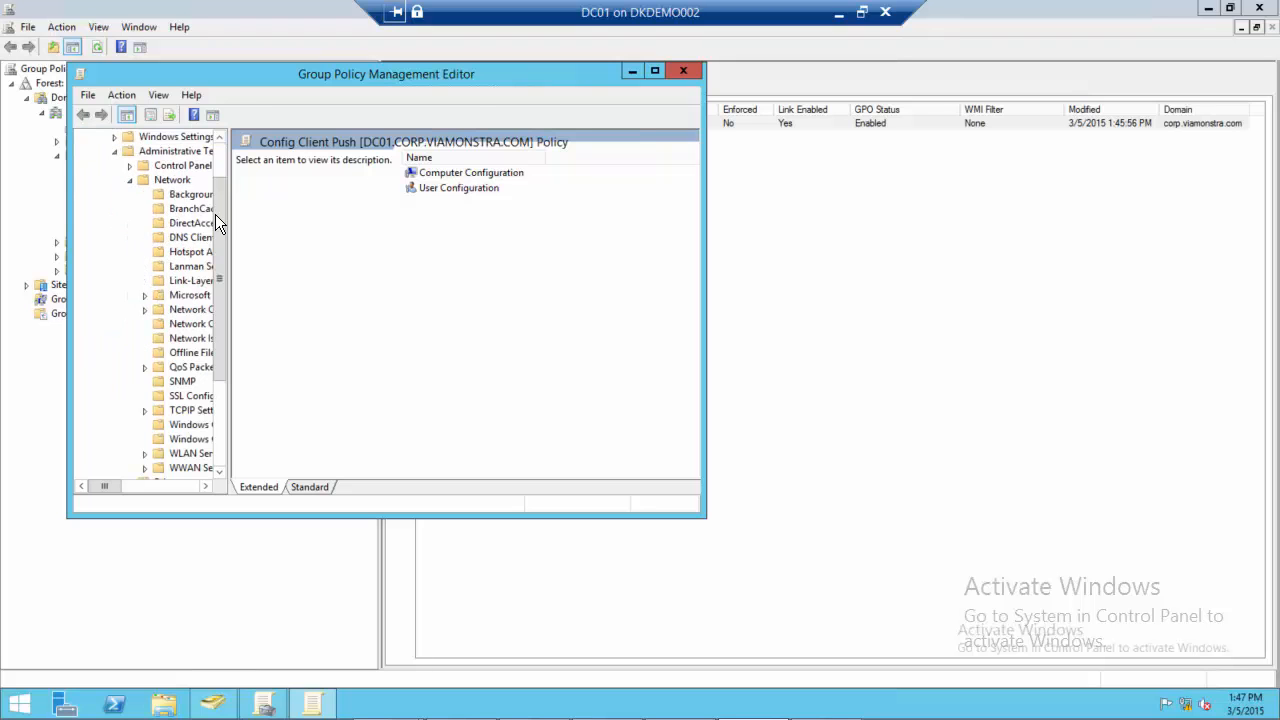
click(657, 72)
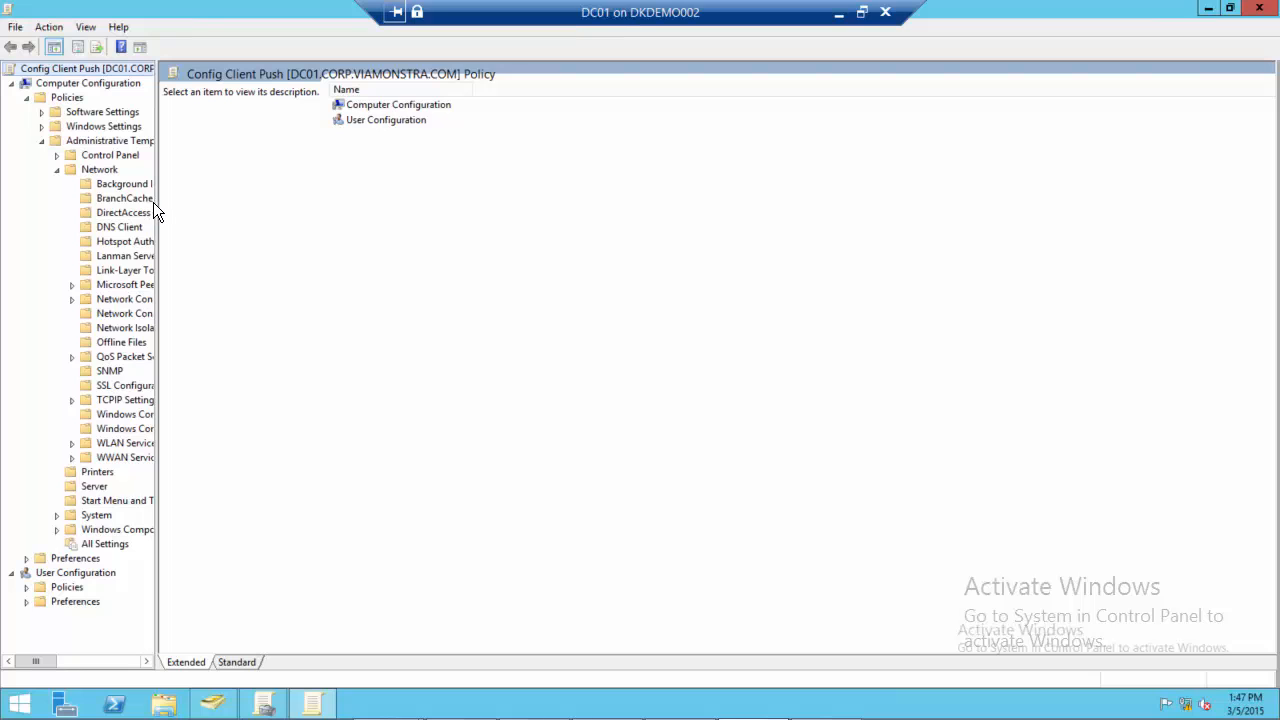
drag(158, 200, 296, 208)
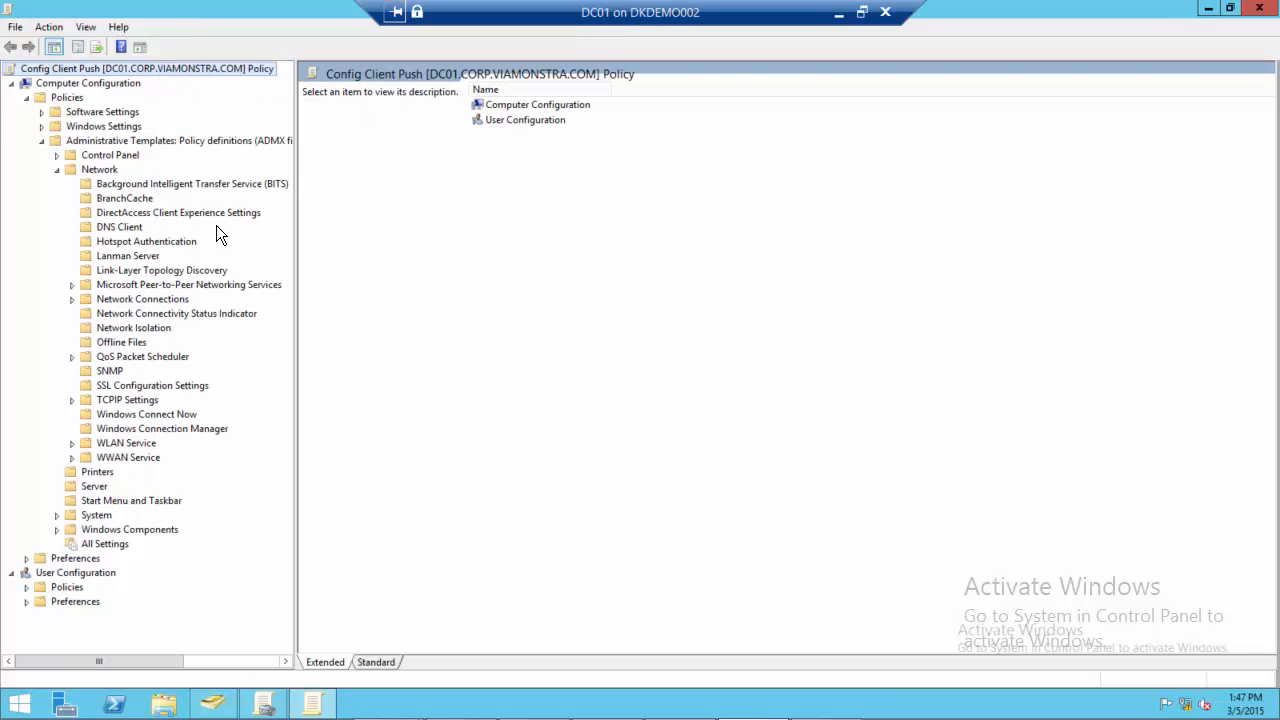
click(73, 299)
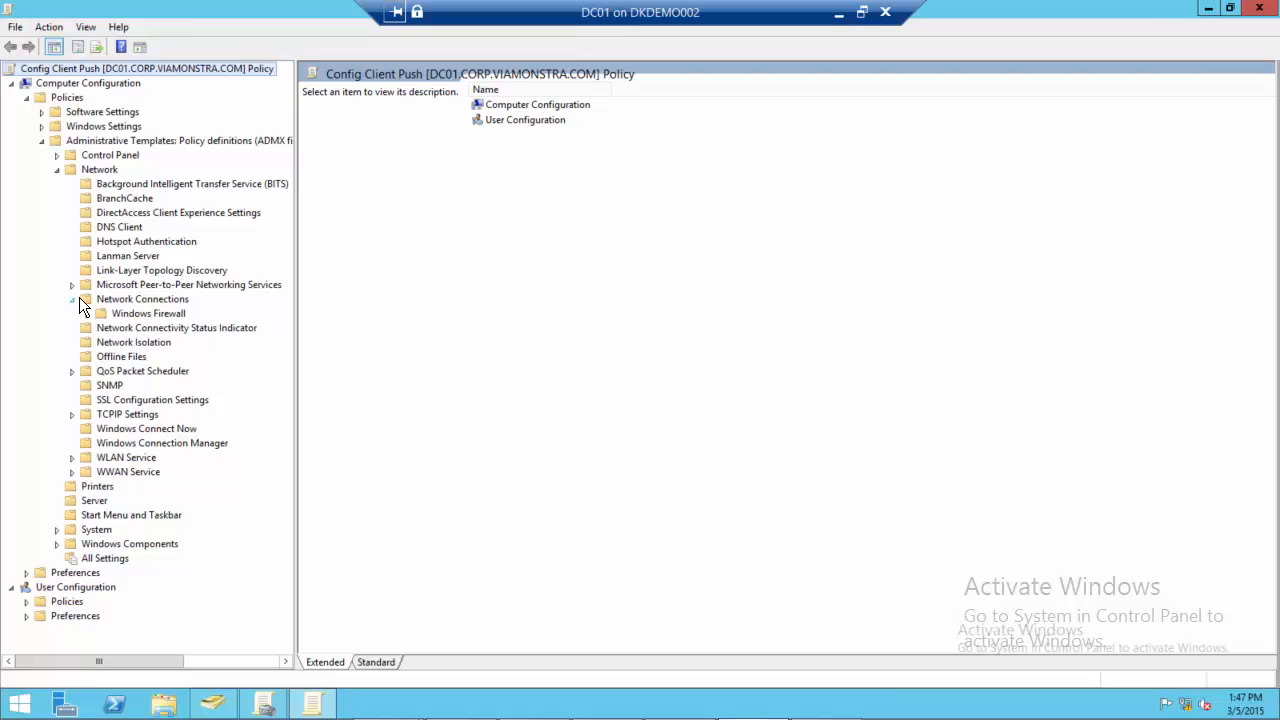
click(146, 315)
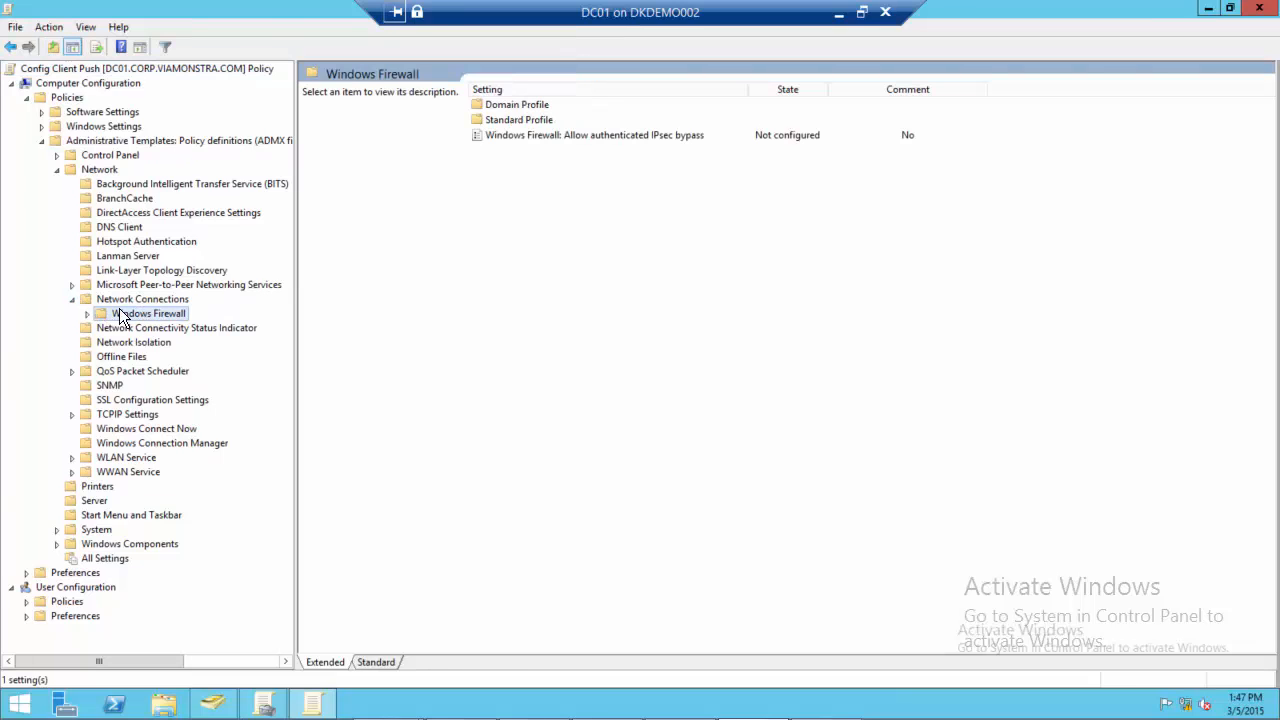
double_click(527, 105)
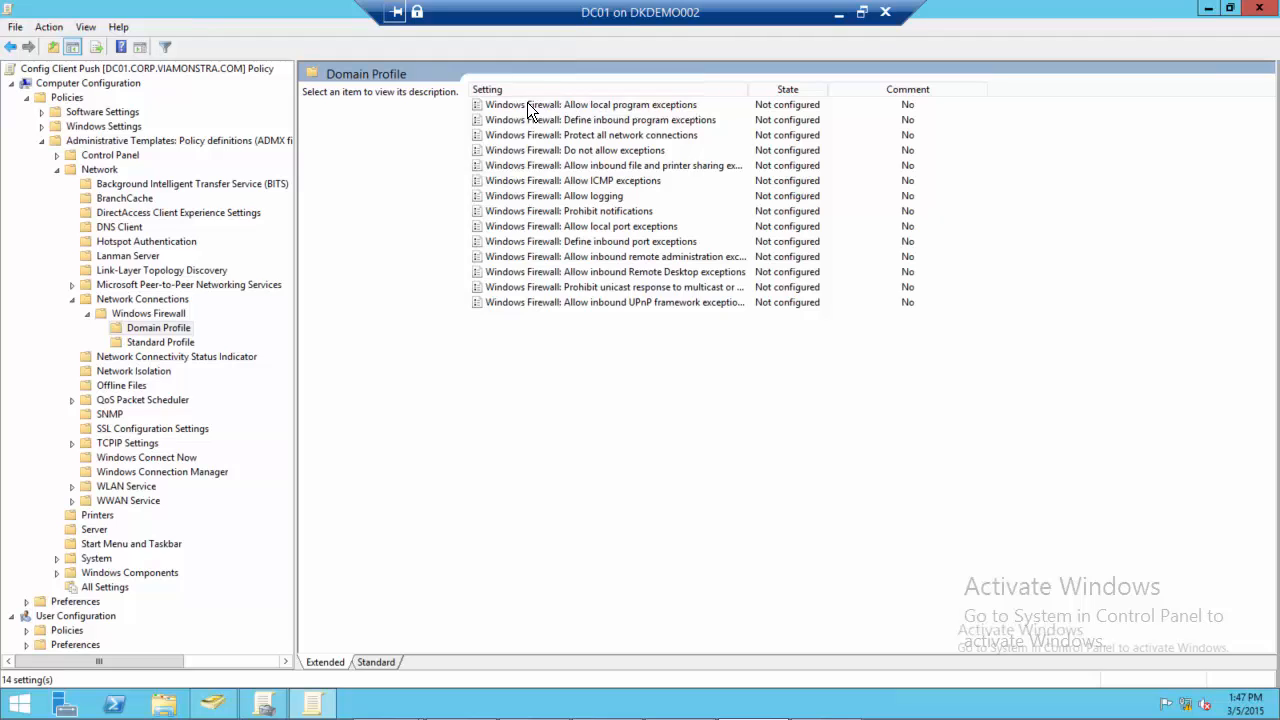
Enable the domain profile policy Windows Firewall: Allow inbound file and printer sharing exception
double_click(520, 166)
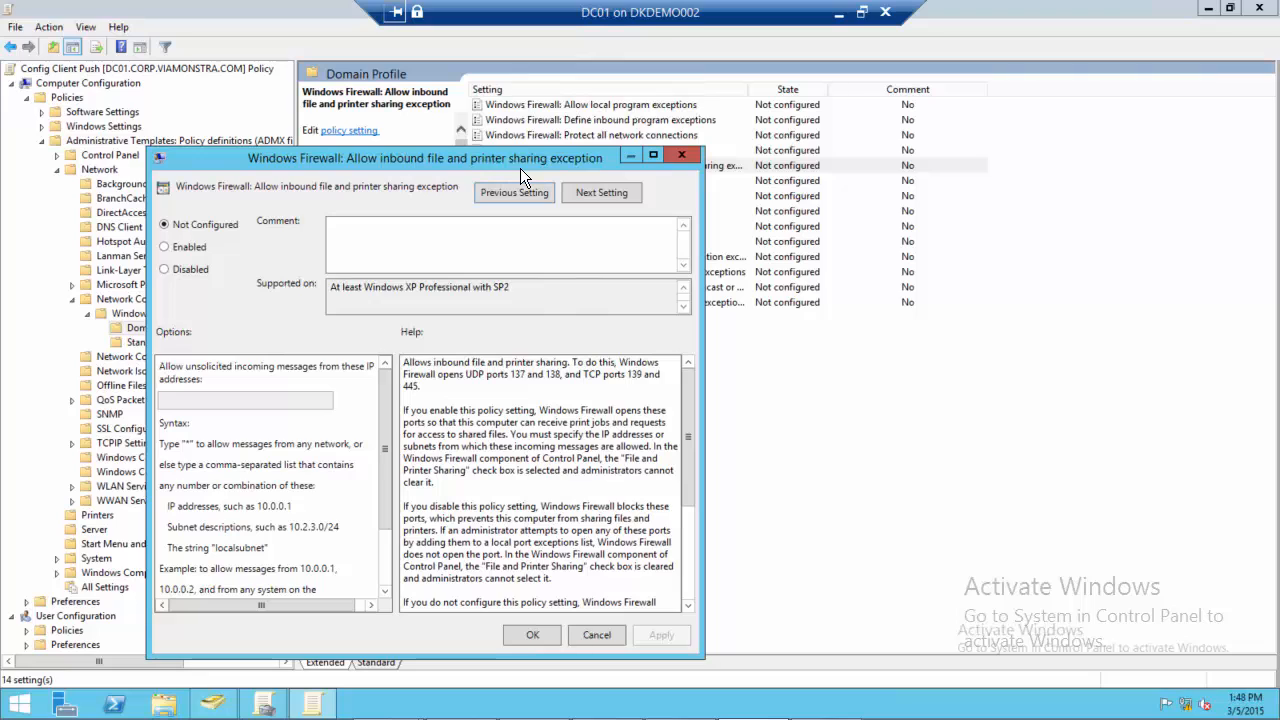
click(171, 249)
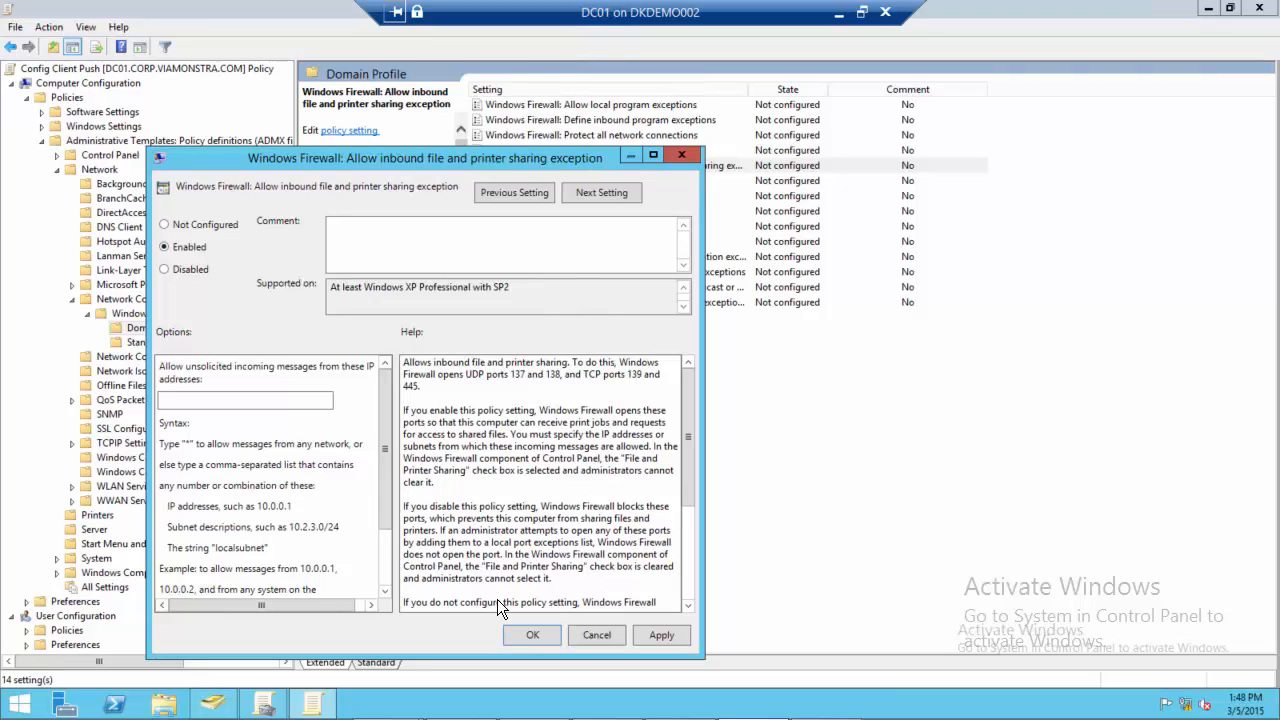
click(530, 636)
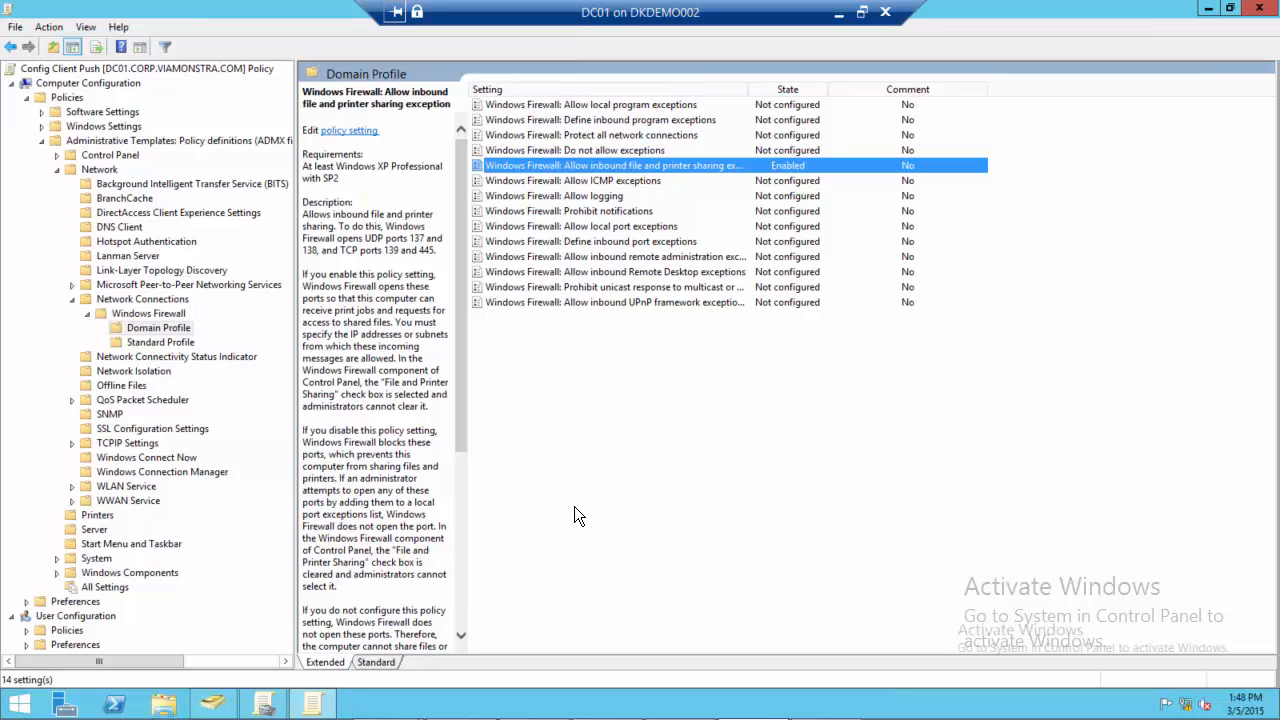
Enable the domain profile policy Windows Firewall: Allow inbound remote administration exception
double_click(603, 262)
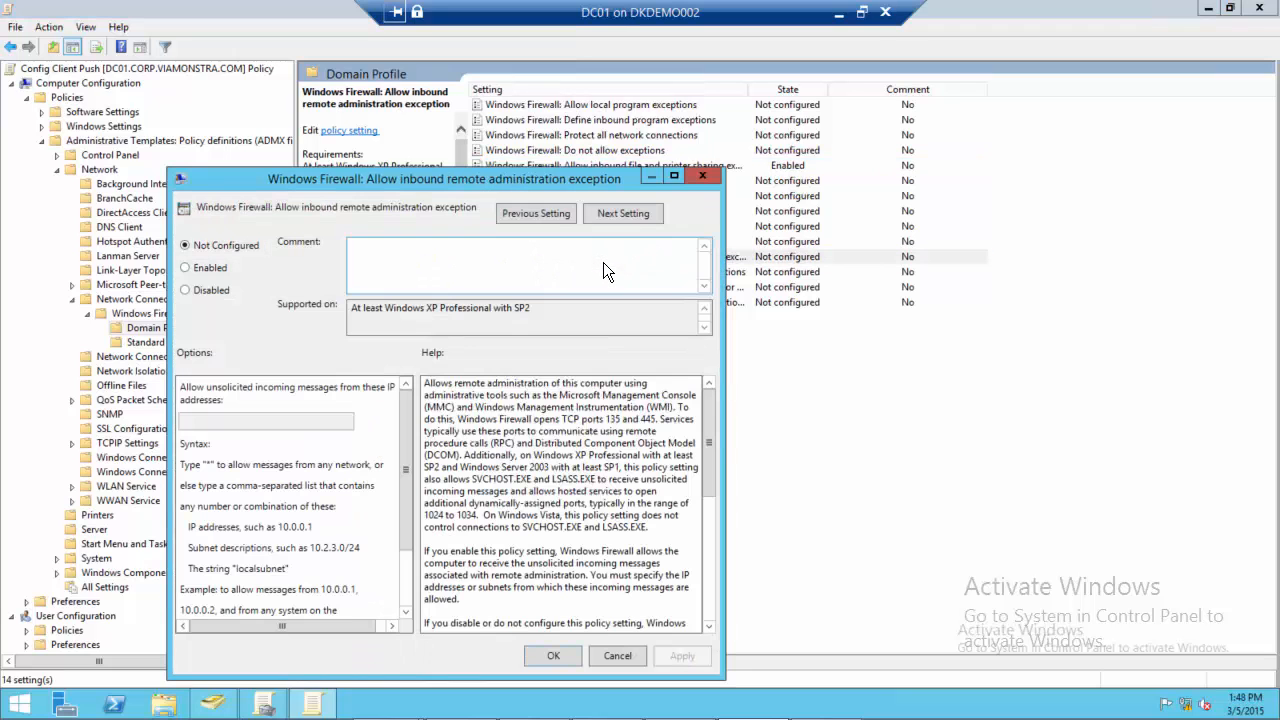
click(203, 268)
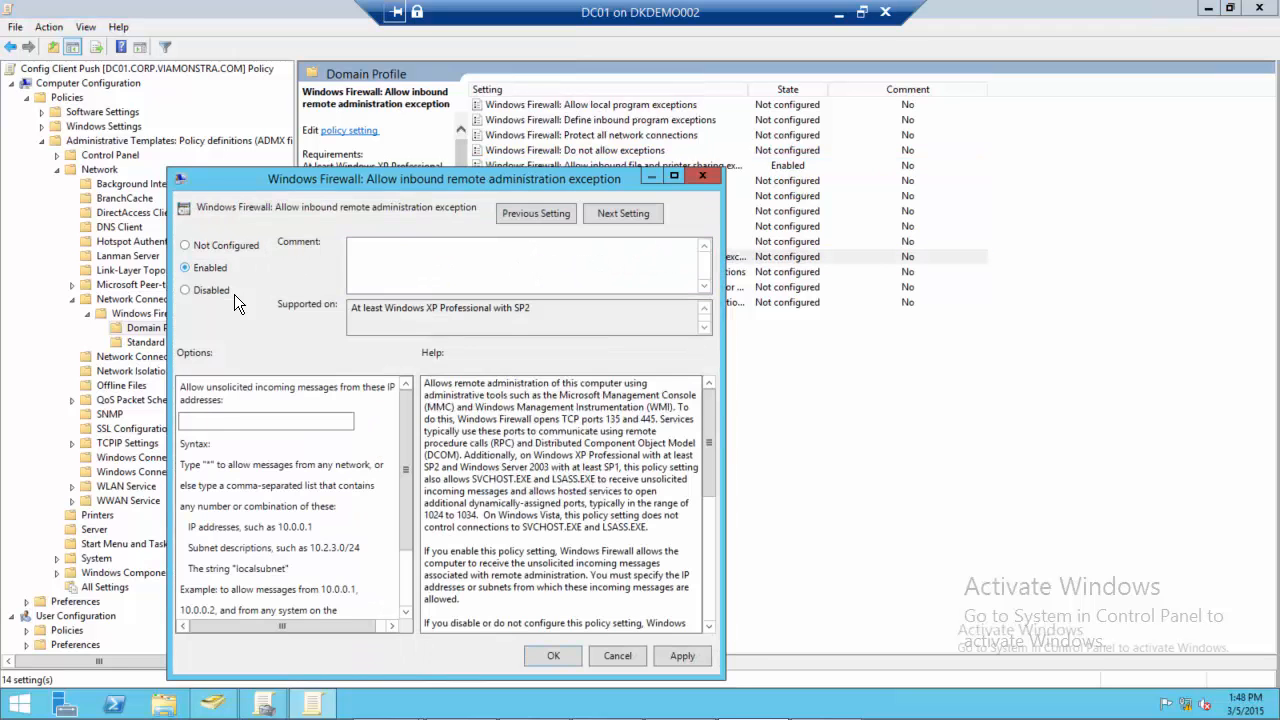
click(548, 655)
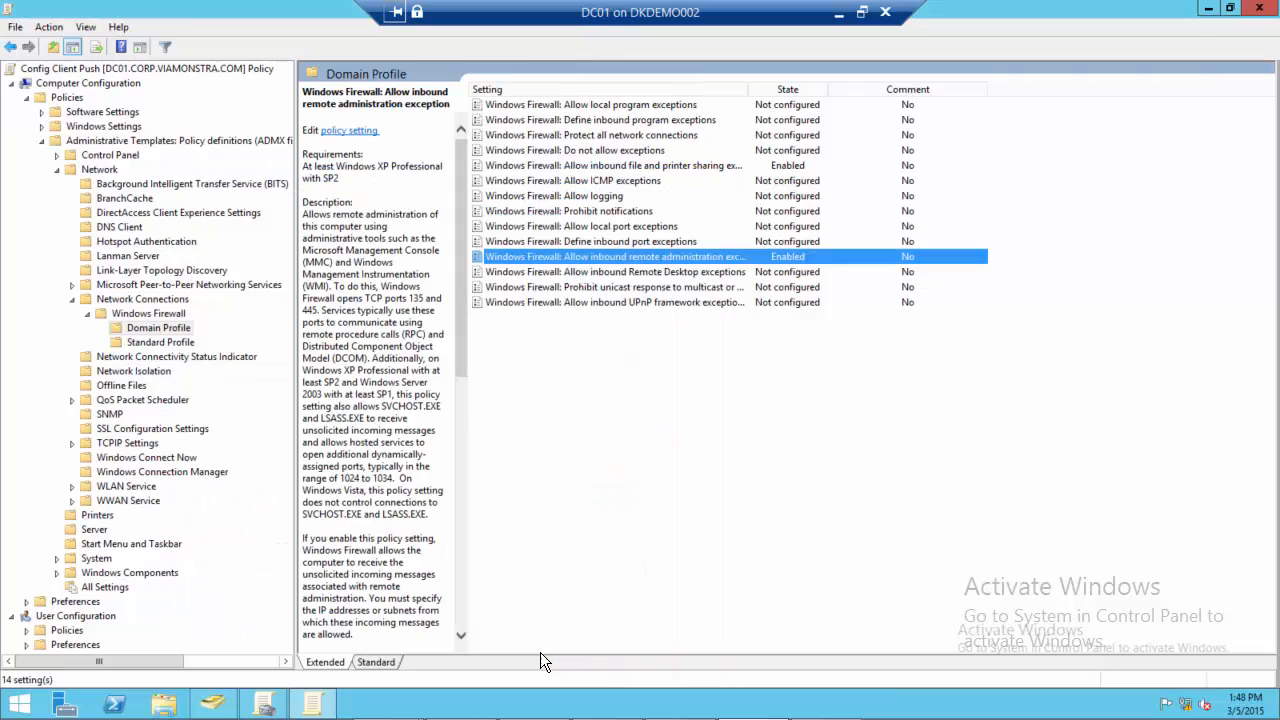
Close the policy editor and reopen the Config Client Push GPO for editing in a maximized window
double_click(8, 14)
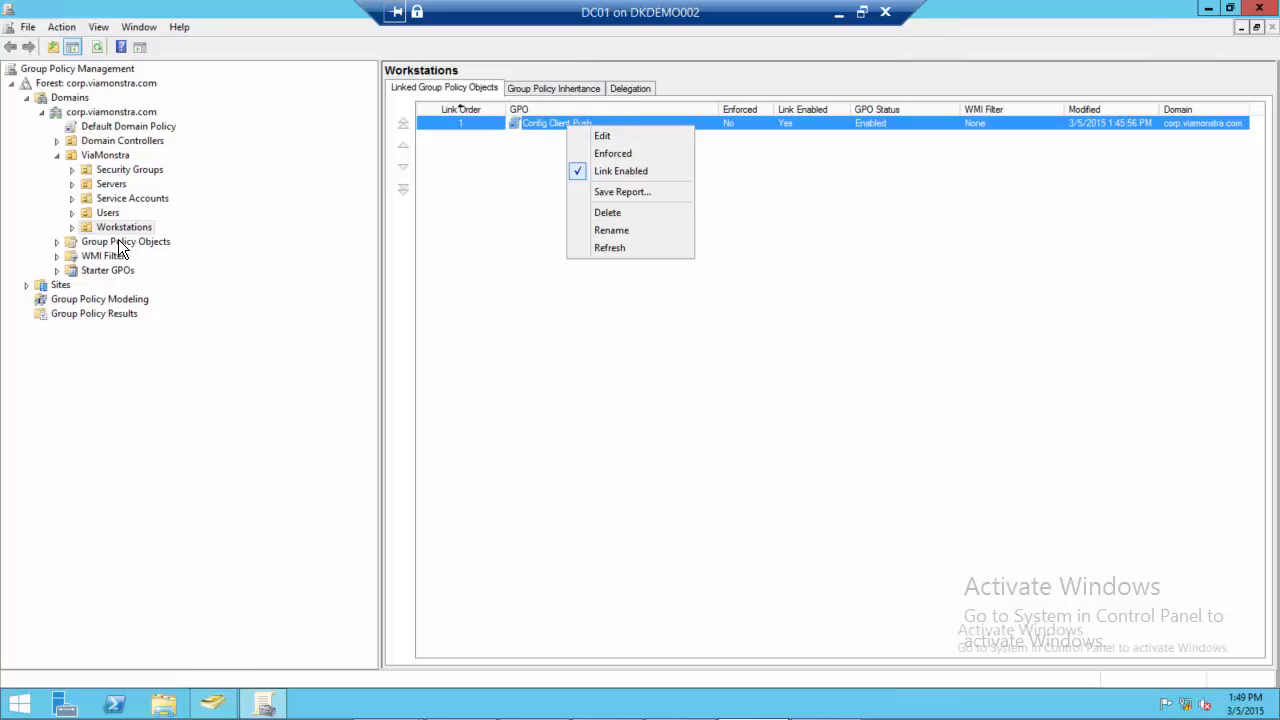
click(612, 136)
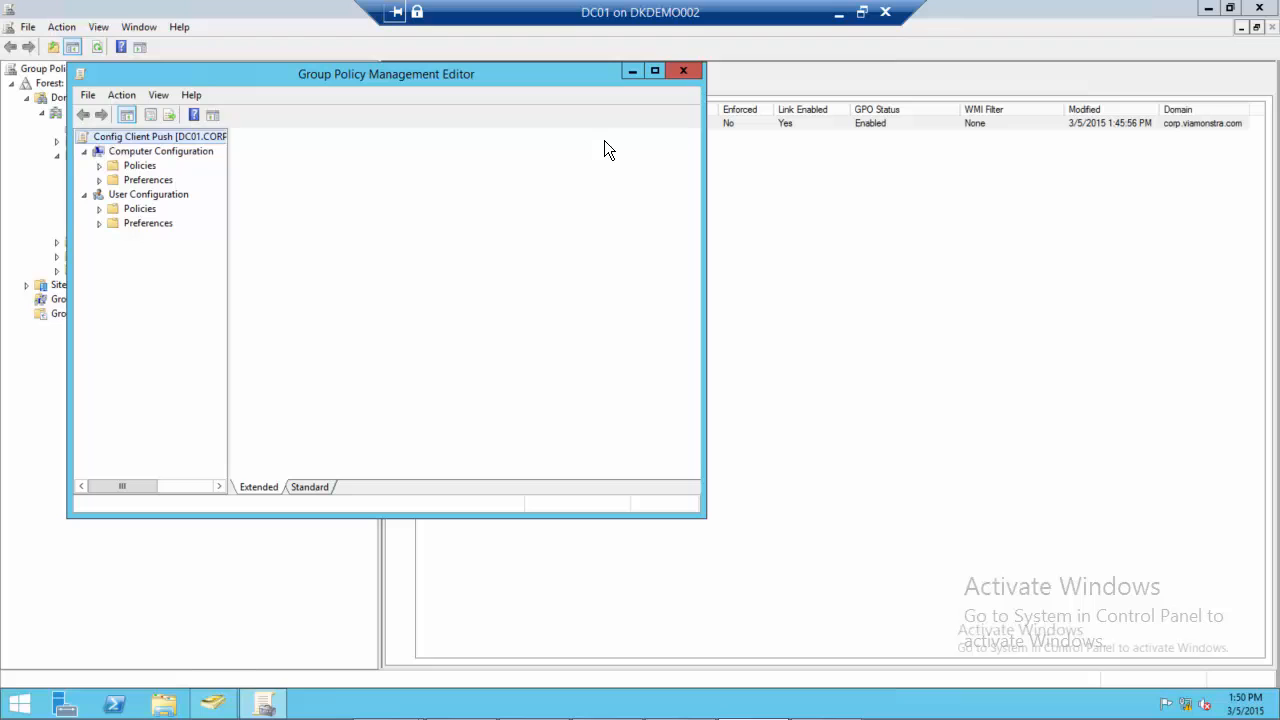
double_click(511, 72)
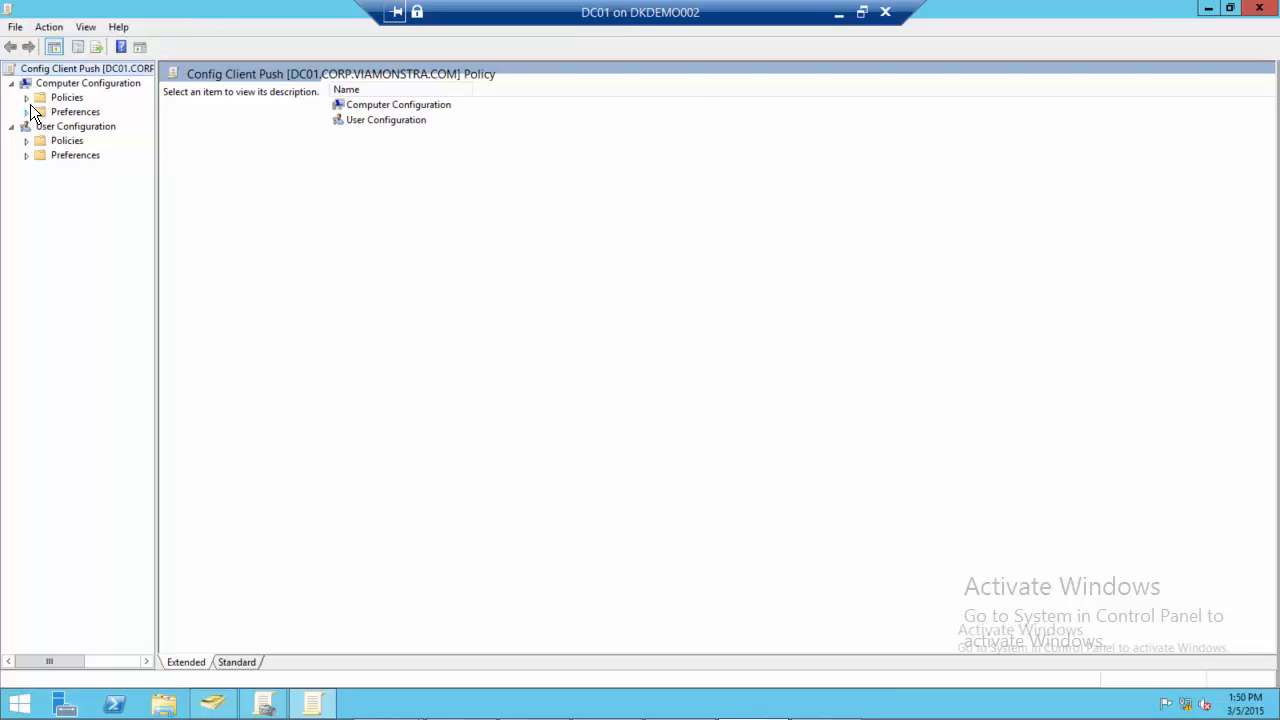
Open Restricted Groups in the computer policies' Windows Settings, under Security Settings
click(27, 99)
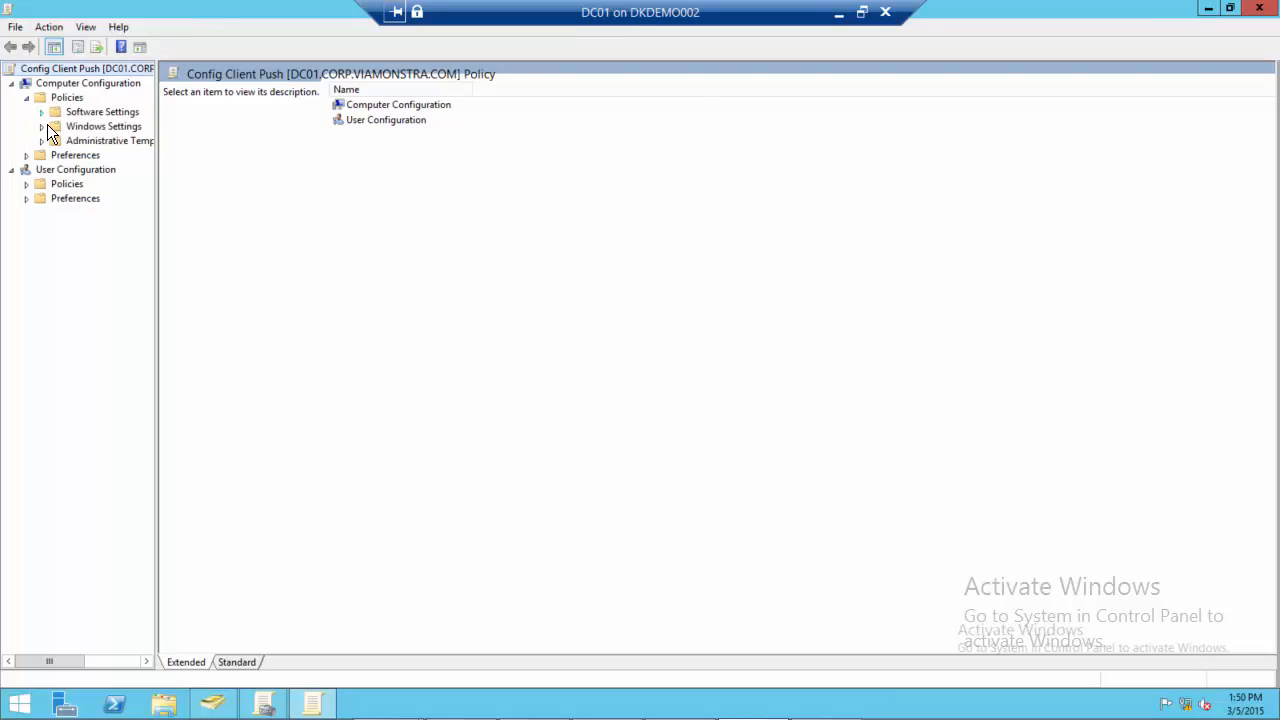
click(42, 126)
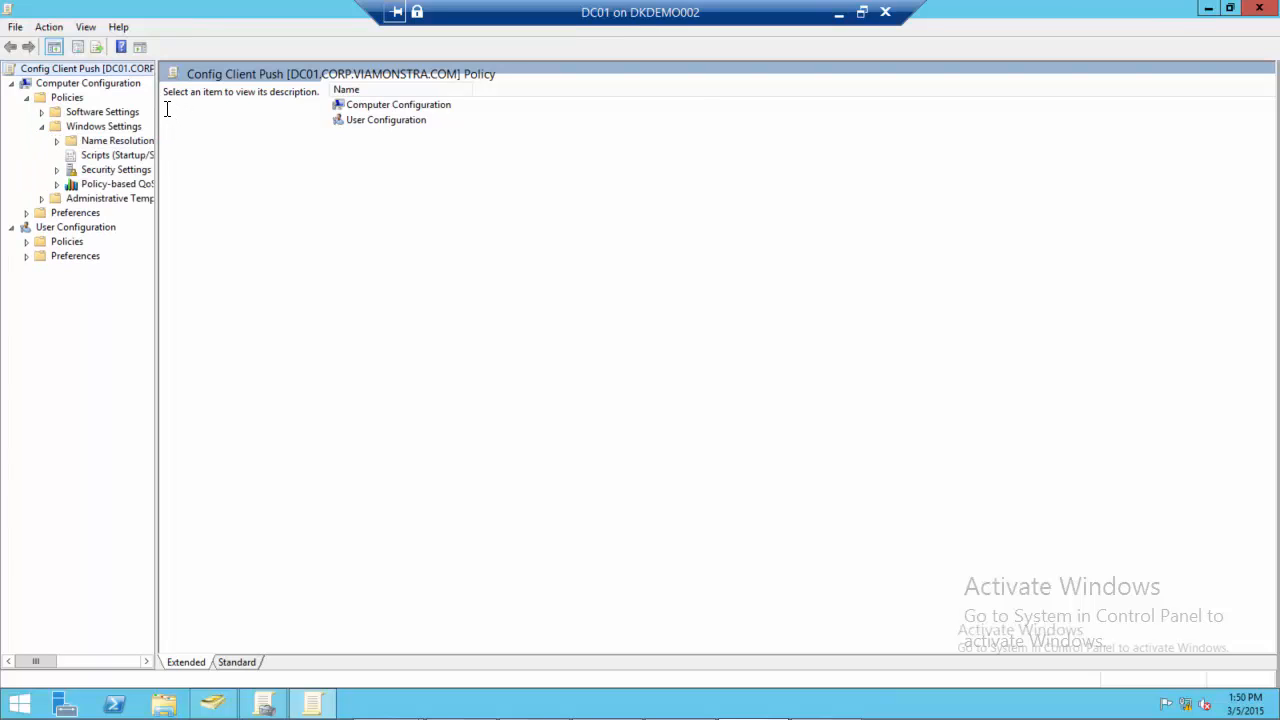
drag(157, 100, 327, 95)
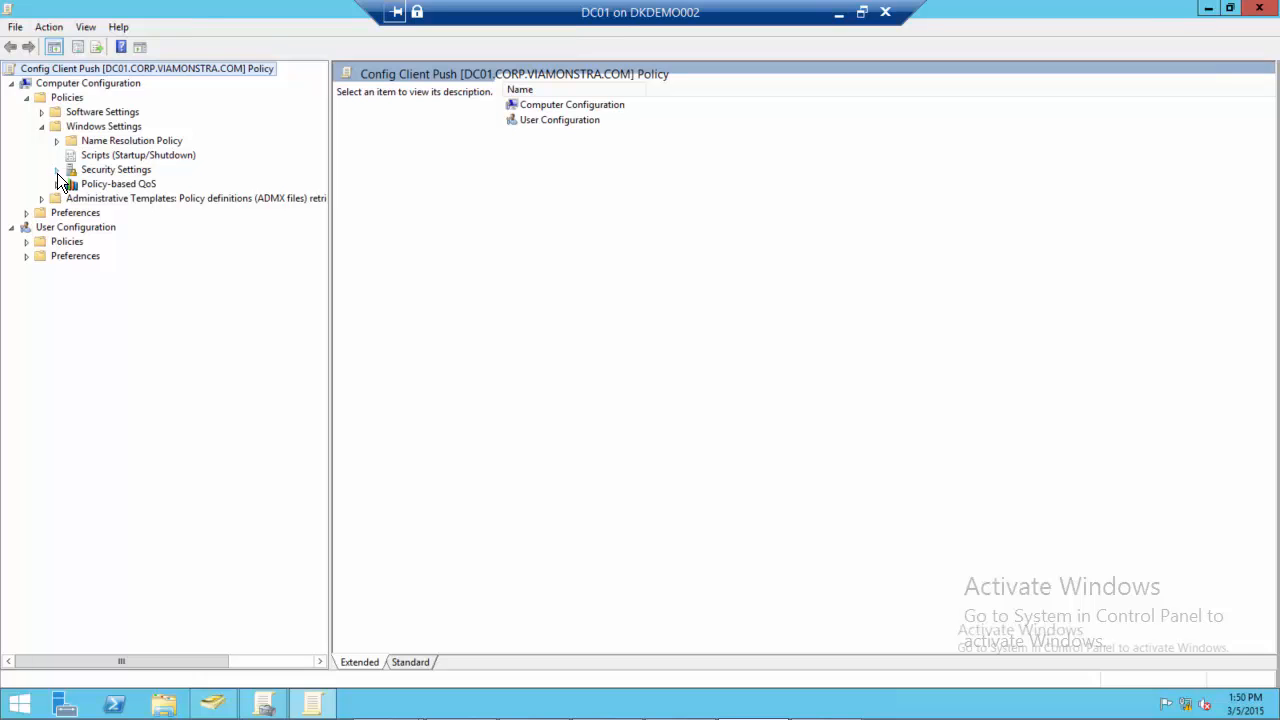
click(57, 170)
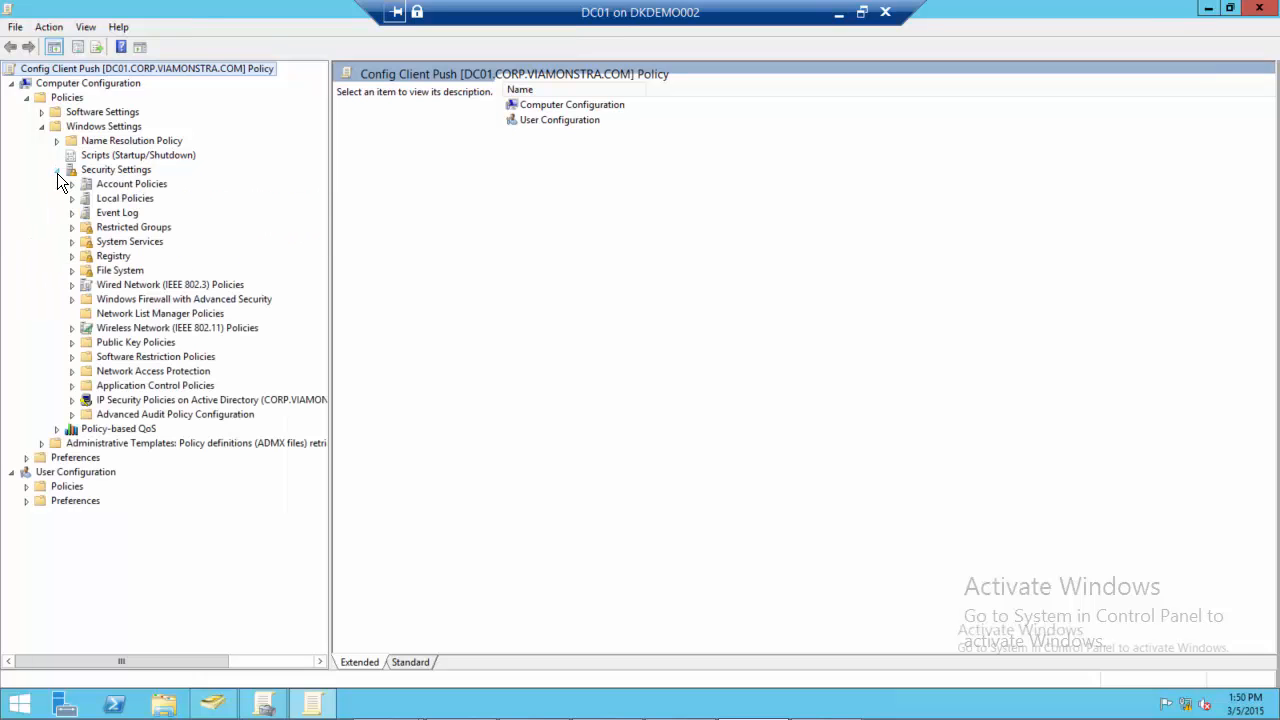
click(106, 230)
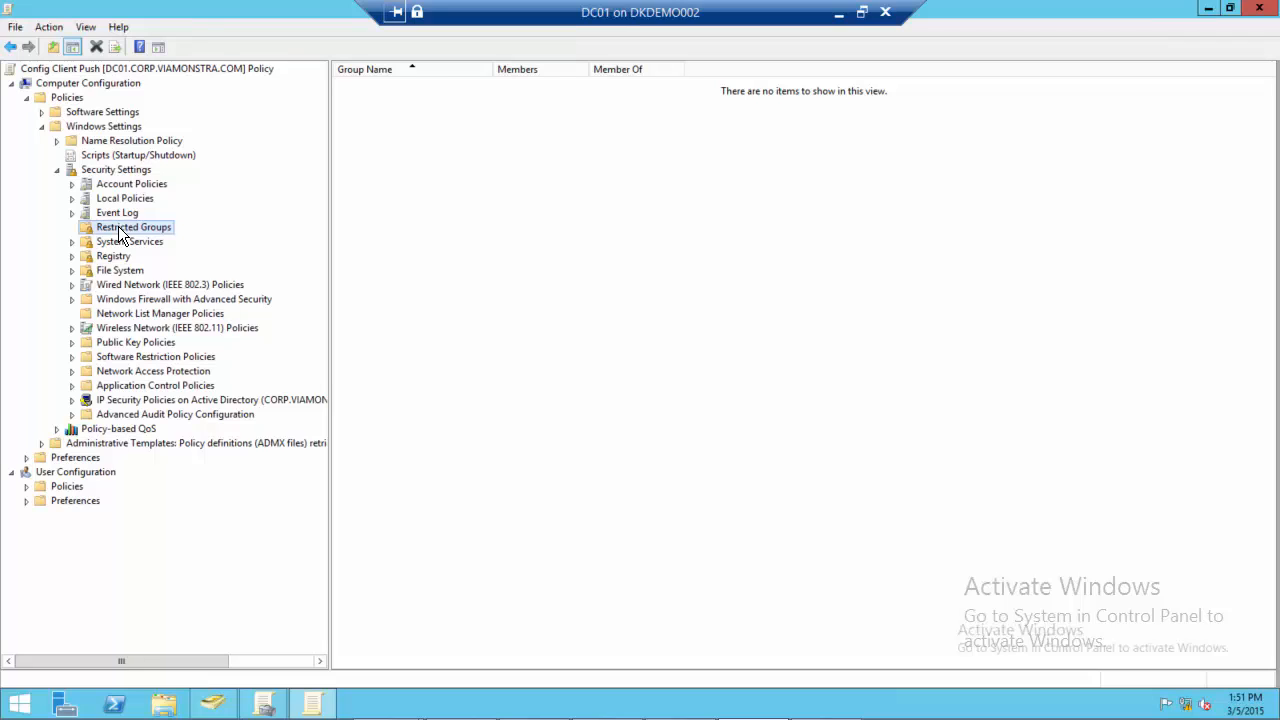
Add the domain group VIAMONSTRA\Set Local Admins as a restricted group
right_click(120, 233)
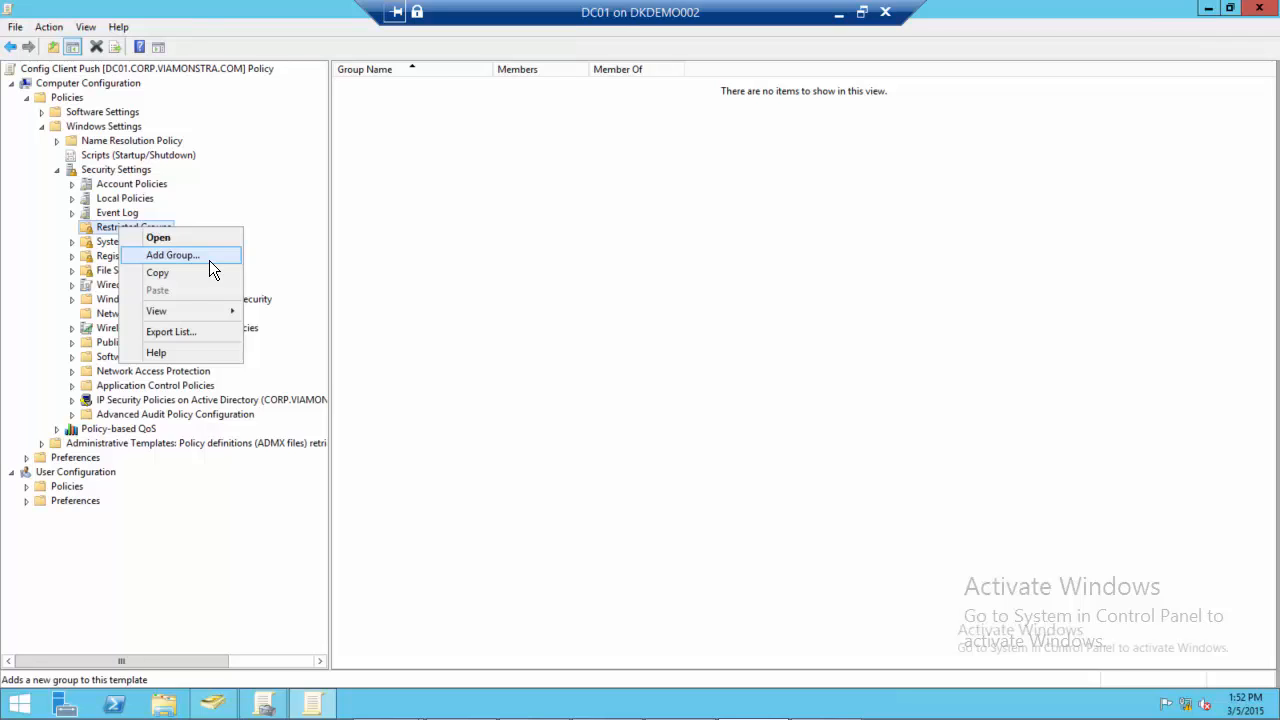
click(210, 258)
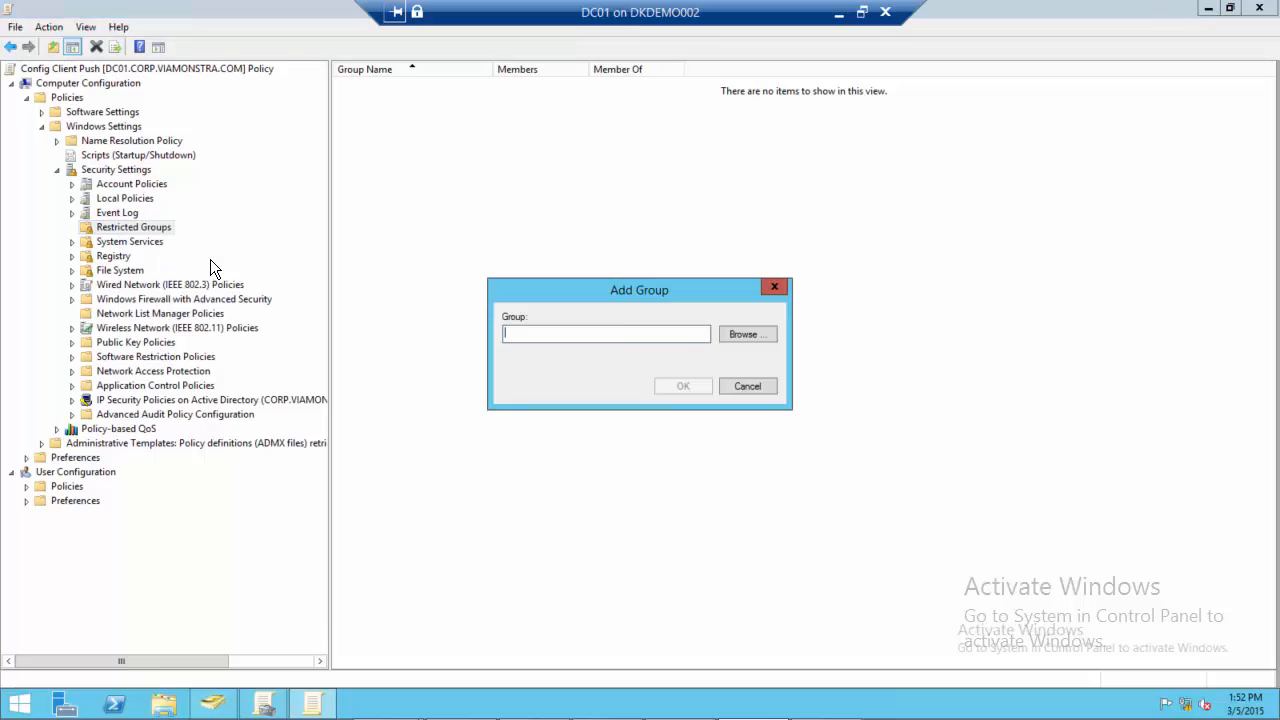
click(752, 335)
text(set)
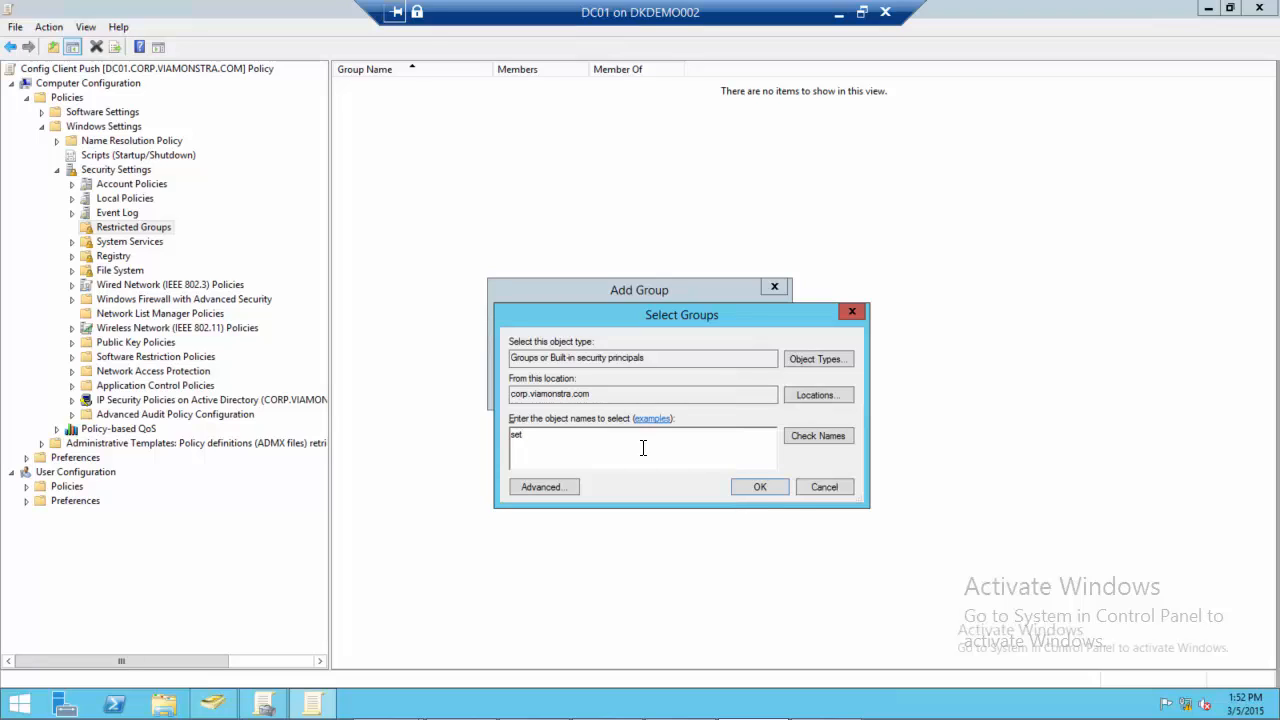
click(801, 440)
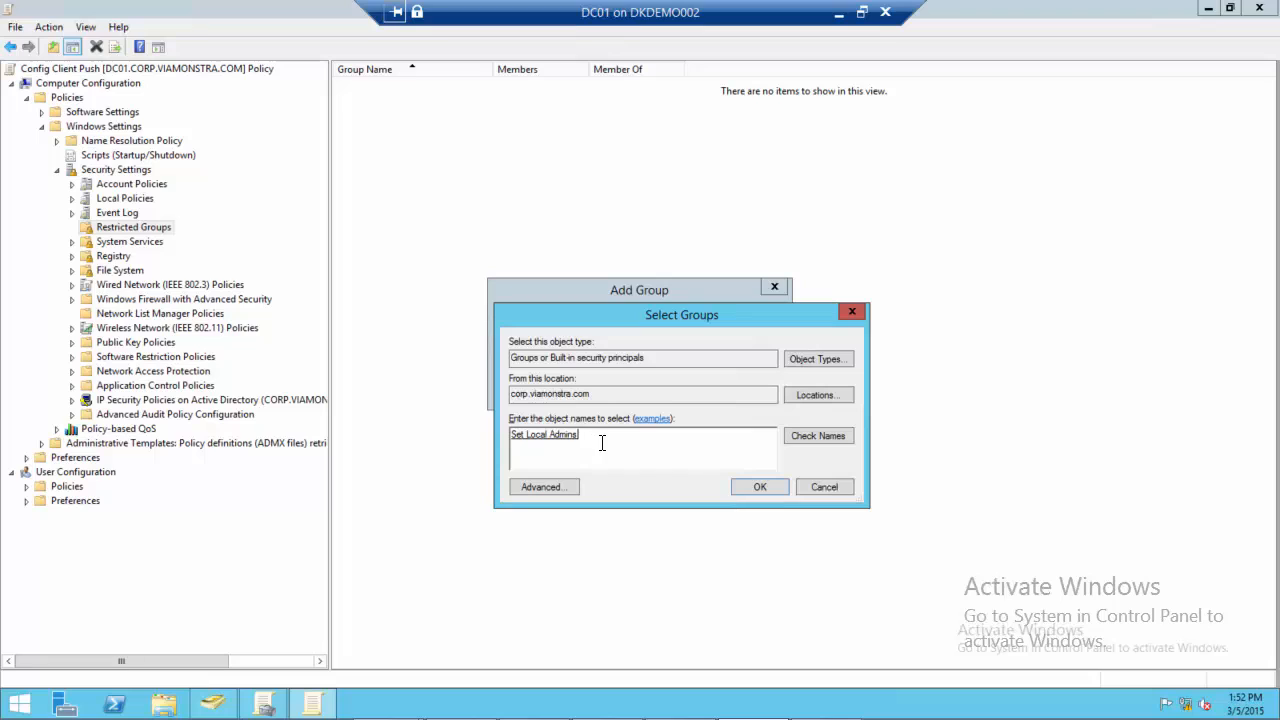
click(751, 484)
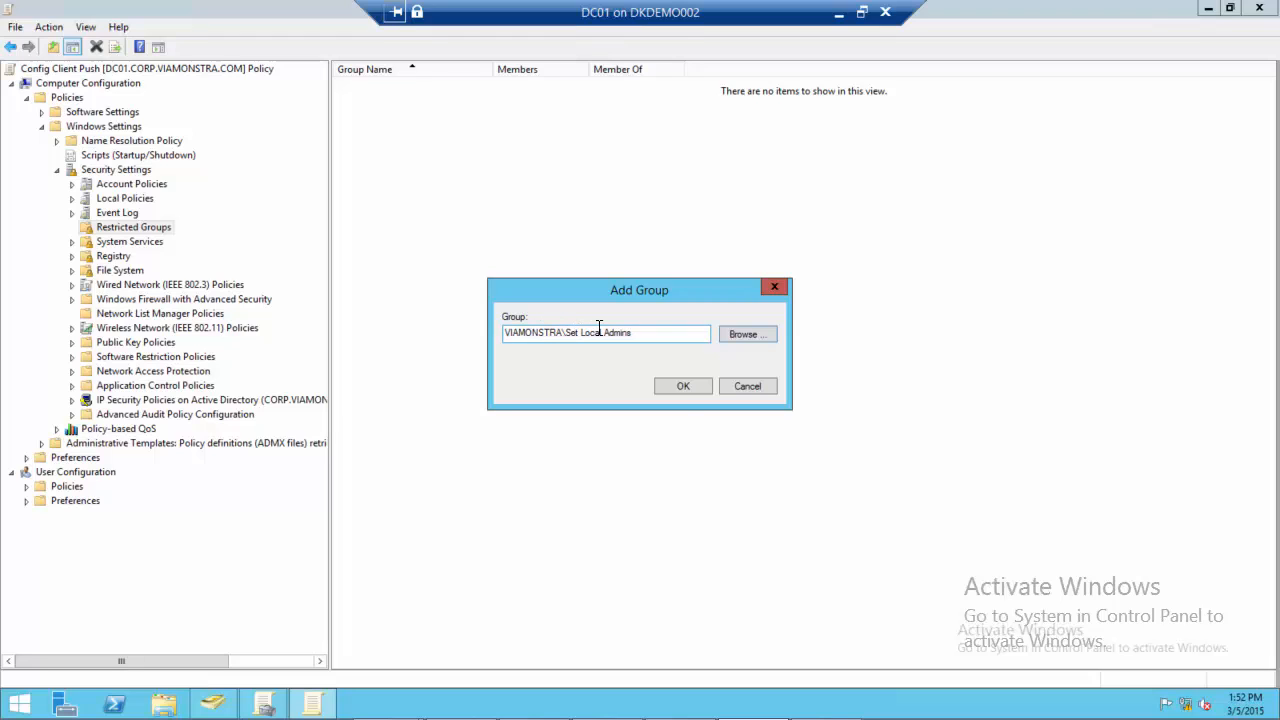
click(683, 388)
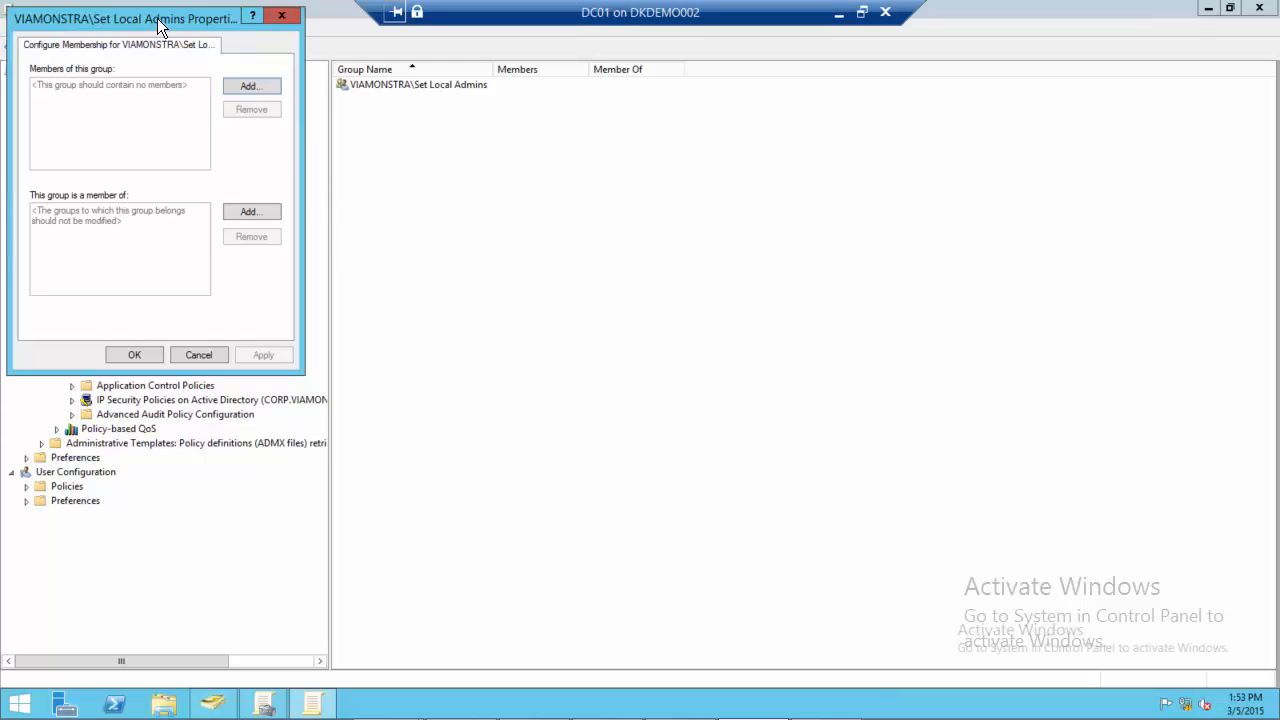
Make the Set Local Admins restricted group a member of Administrators and apply the membership
drag(163, 25, 521, 117)
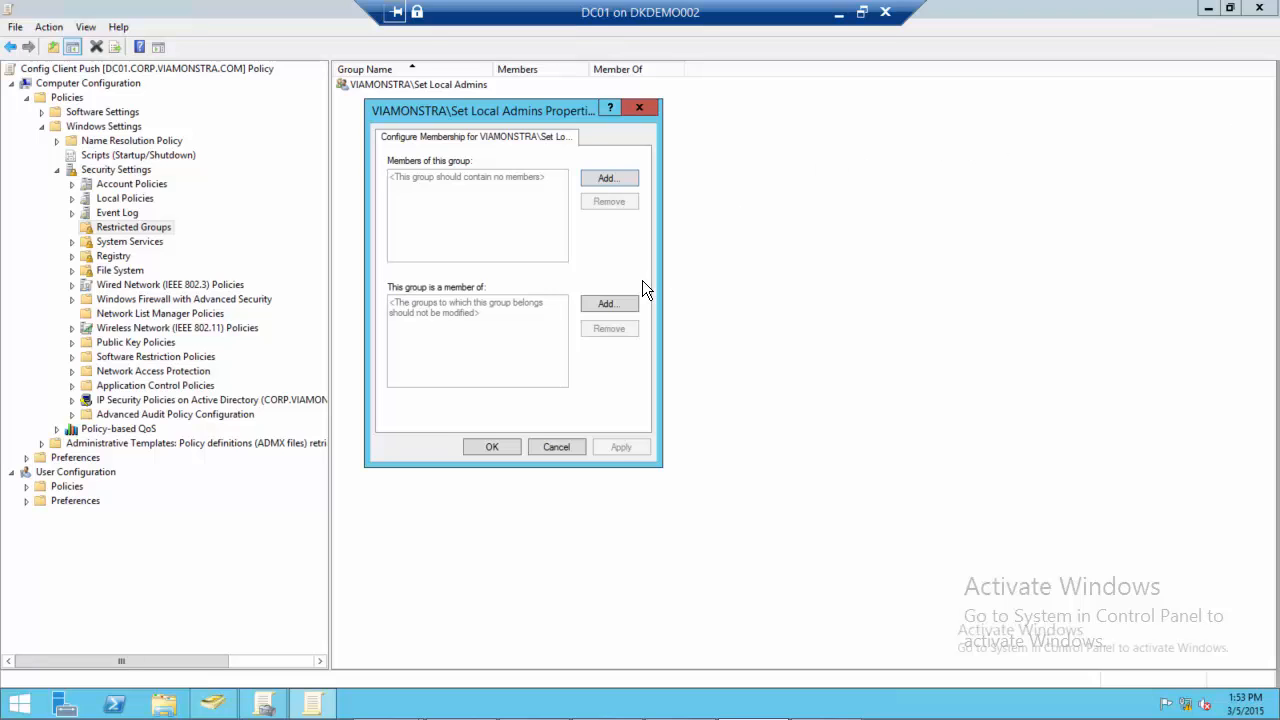
click(595, 303)
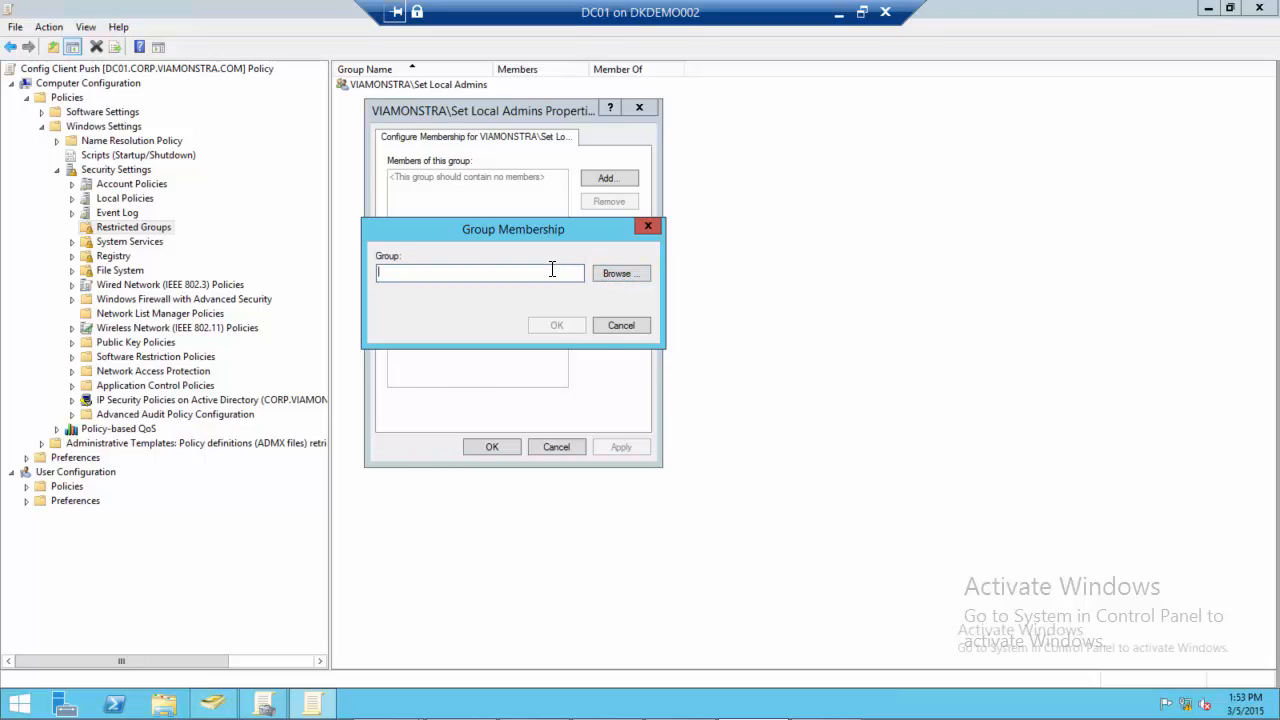
text(Ad)
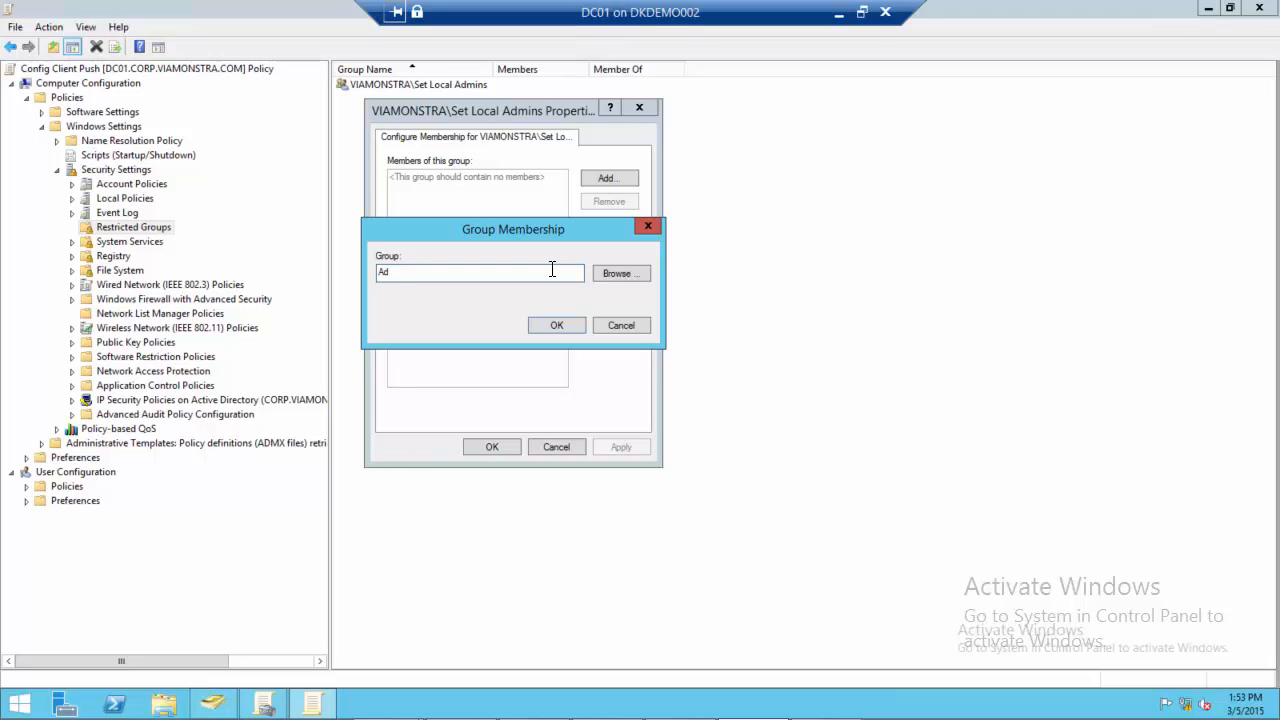
text(ministrators)
click(557, 325)
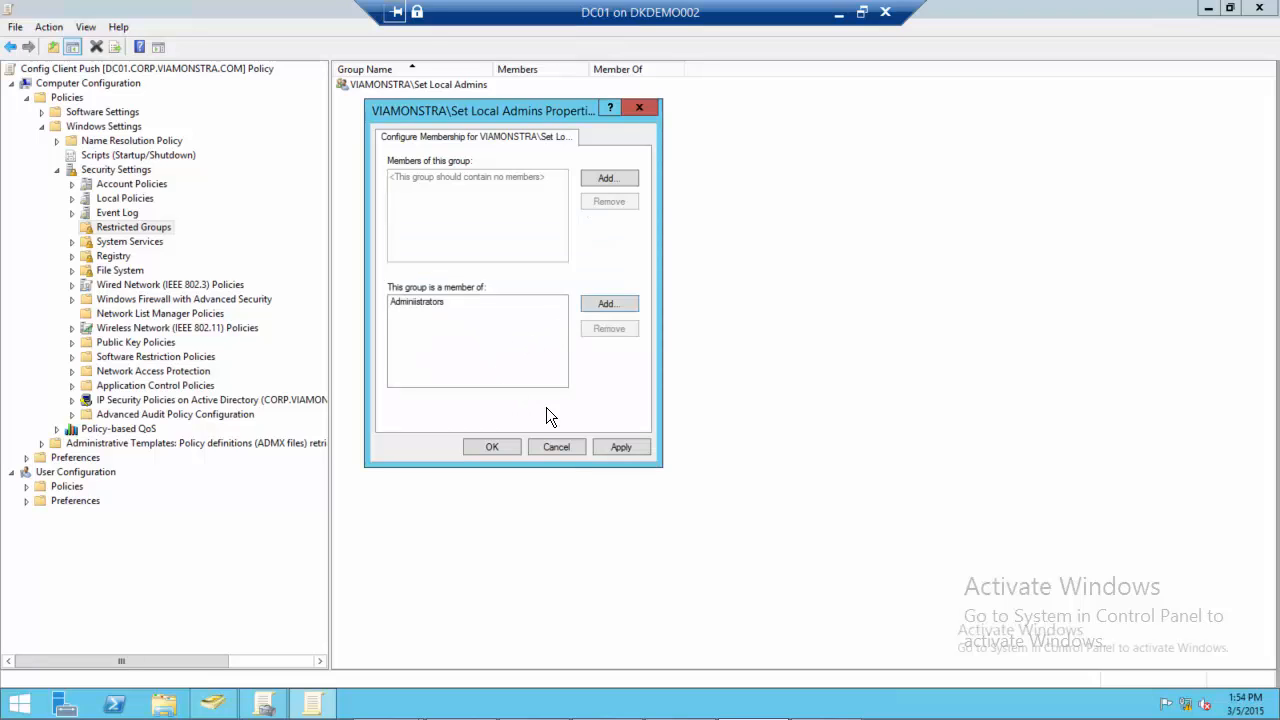
click(622, 447)
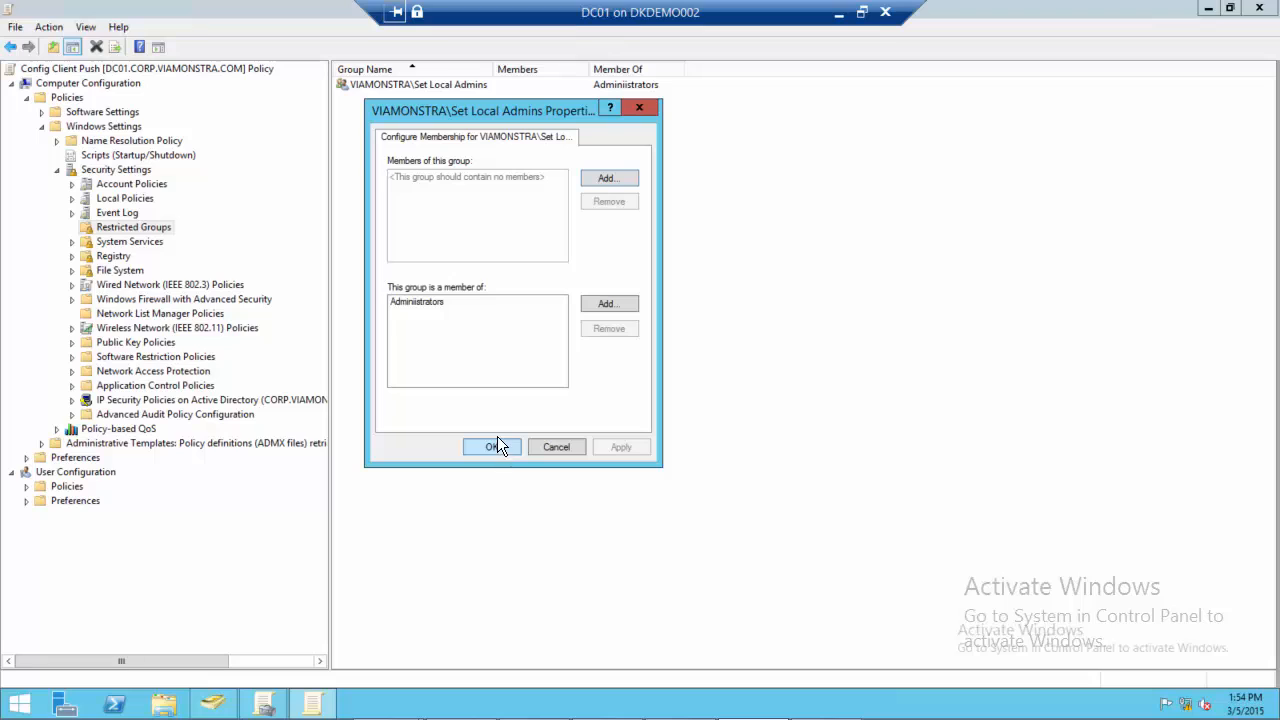
Remove the existing member-of entry from the Set Local Admins restricted group, add Administrators in its place, and apply the membership
click(417, 303)
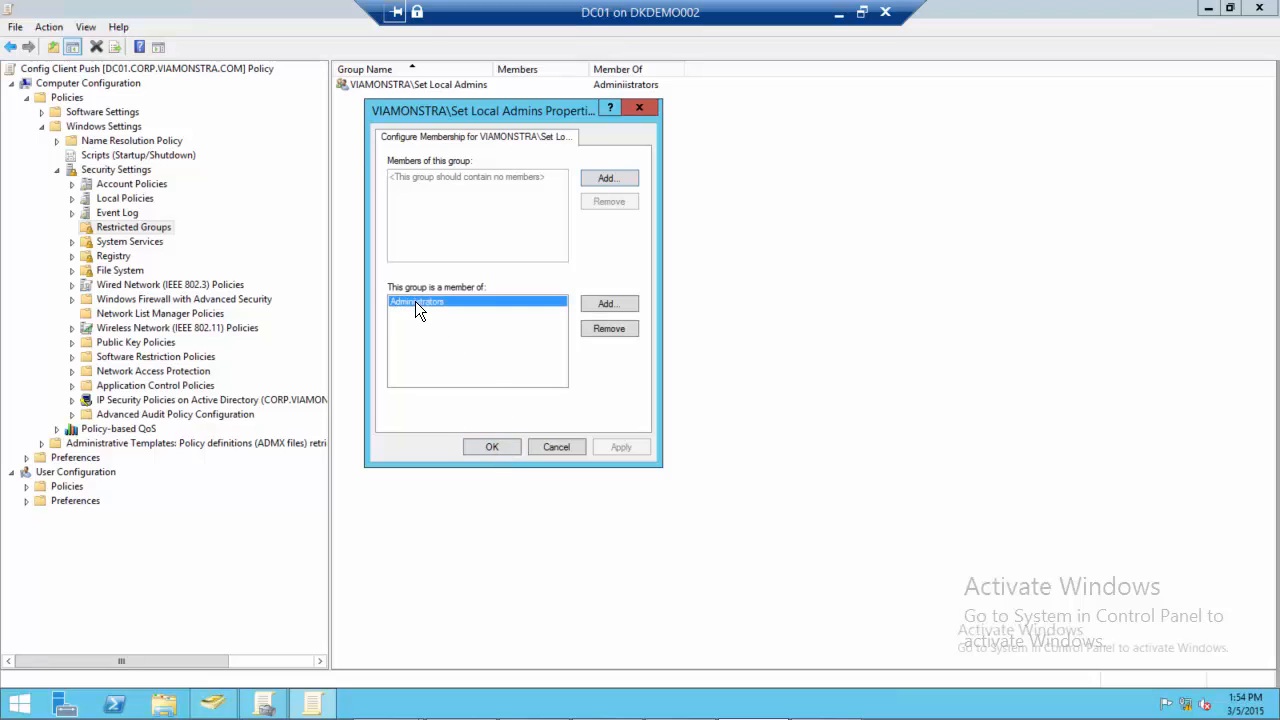
click(600, 330)
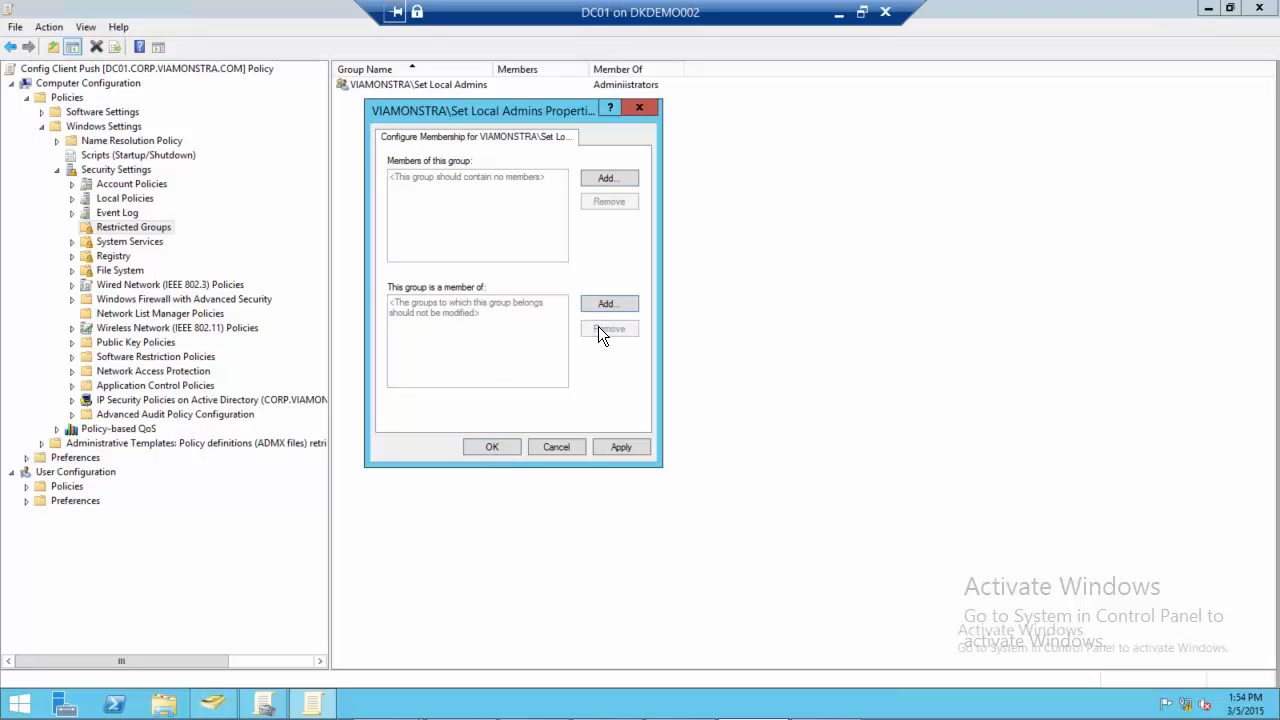
click(594, 304)
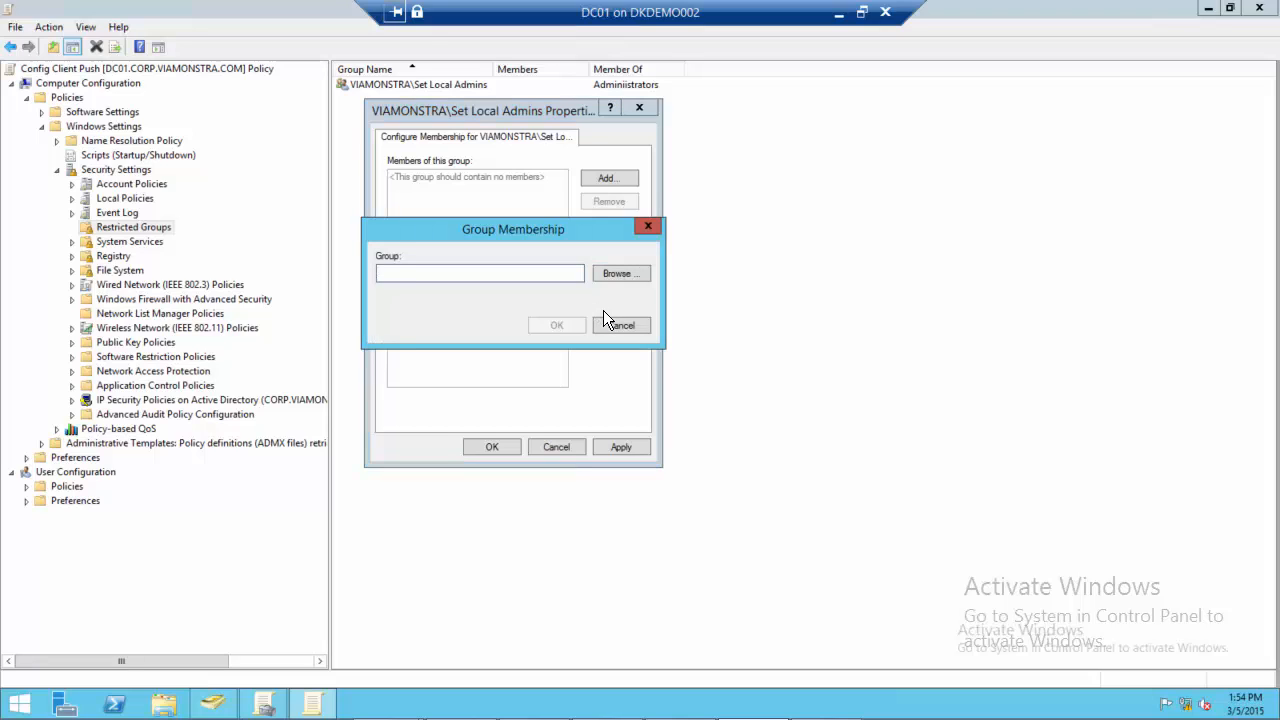
text(Admin)
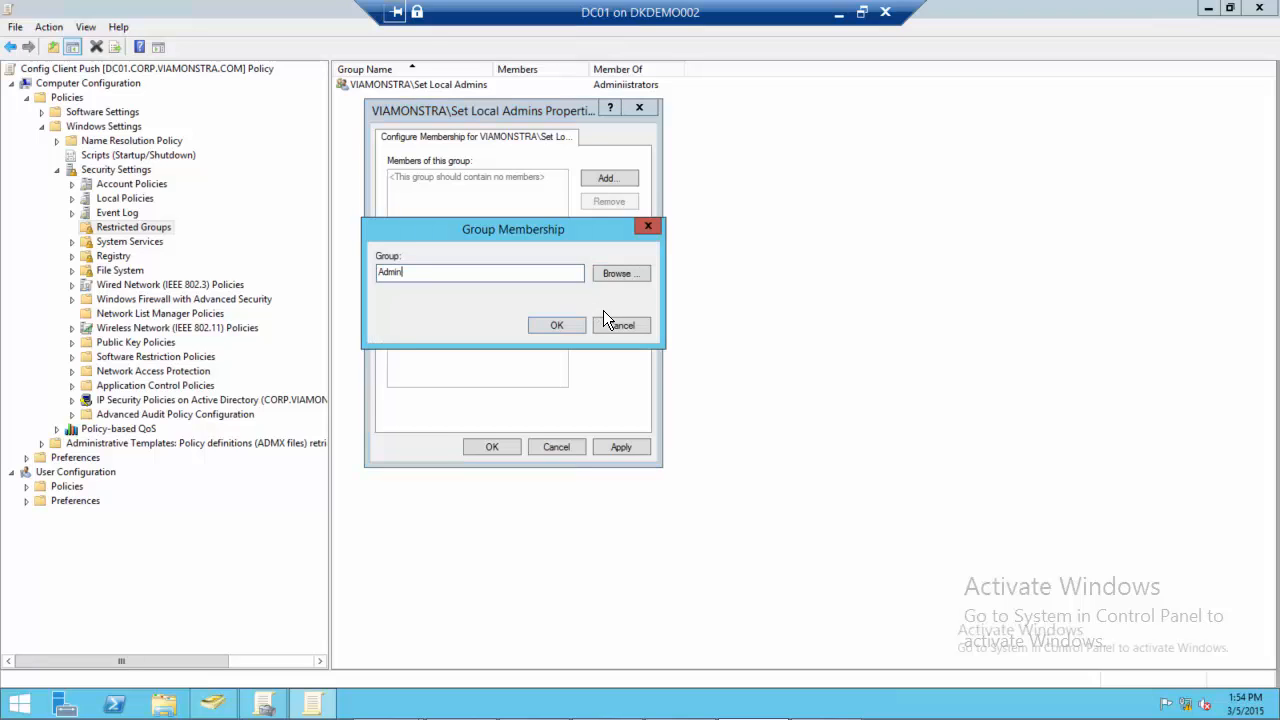
text(istrators)
click(559, 327)
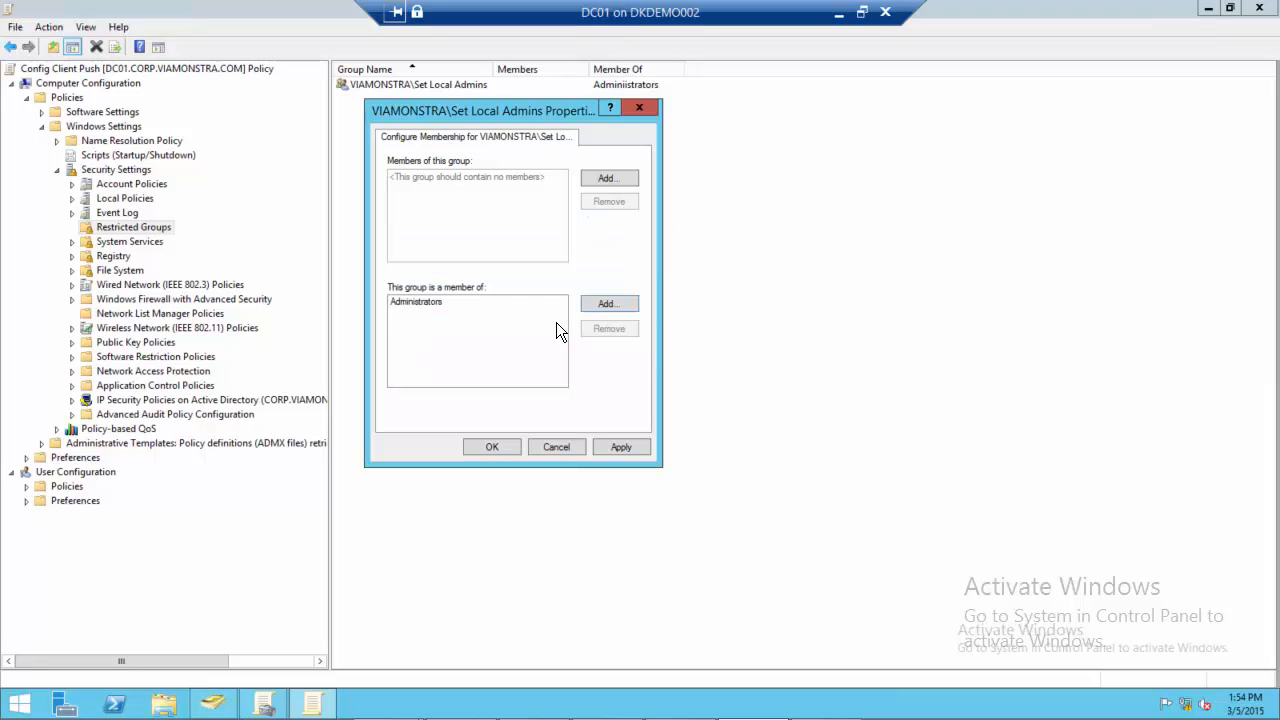
click(619, 447)
click(496, 449)
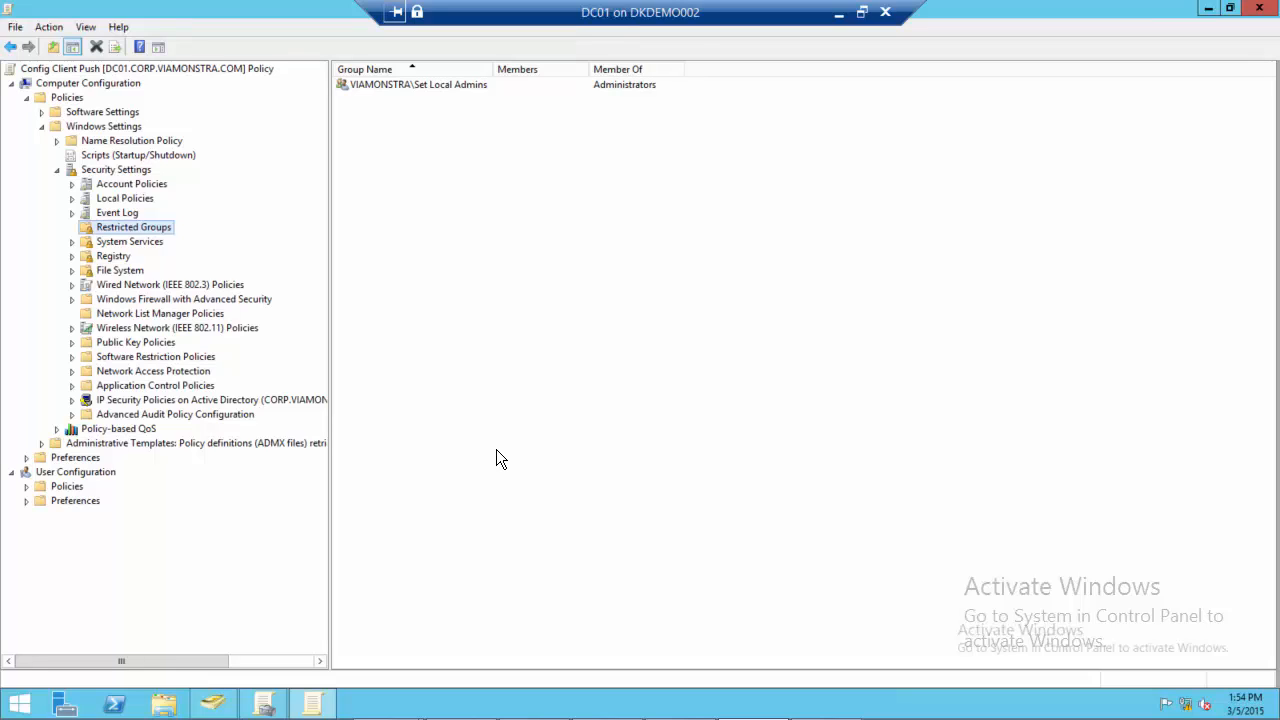
click(500, 458)
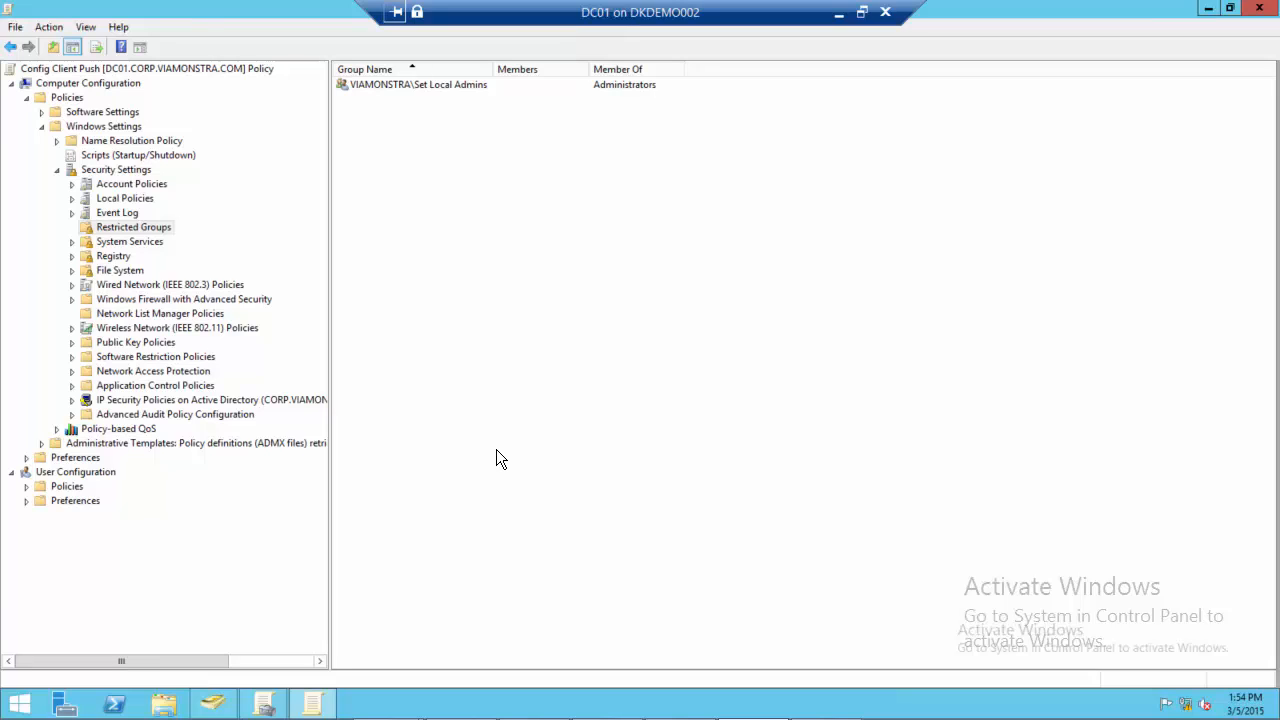
Close the policy editor and open the Config Client Push link under the Workstations OU, acknowledging the GPO link message
double_click(10, 12)
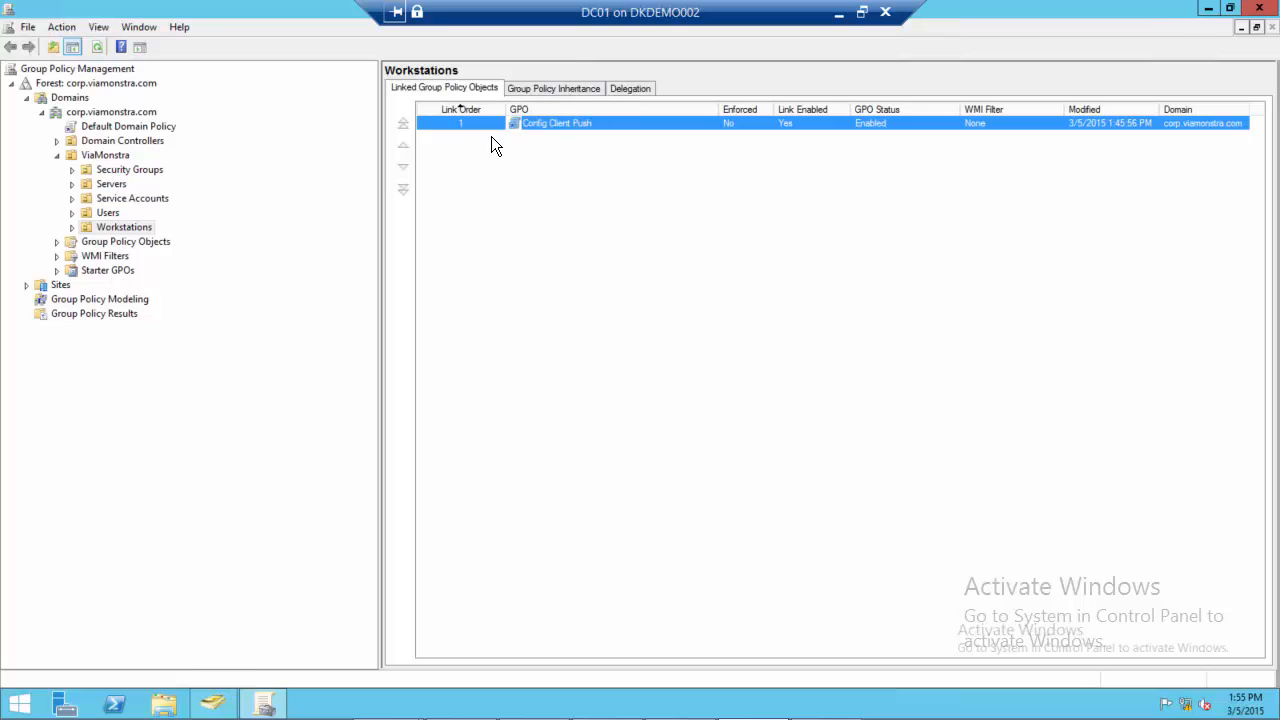
right_click(553, 131)
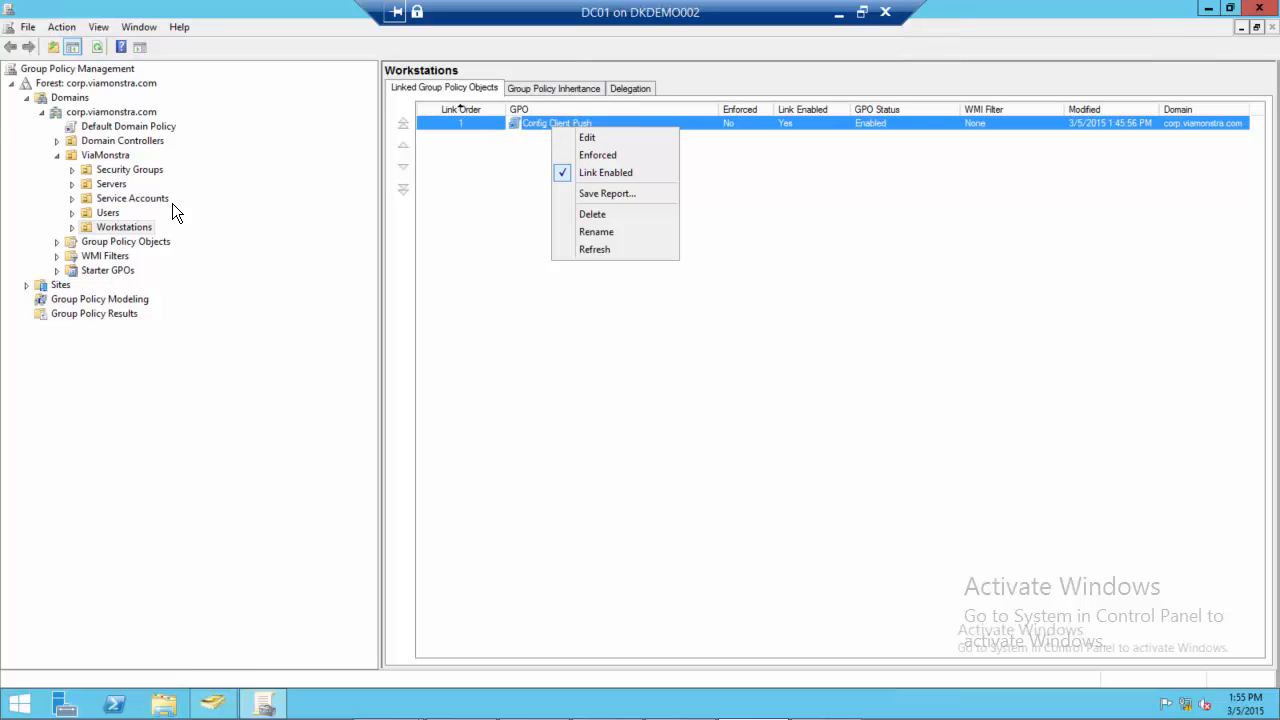
click(72, 229)
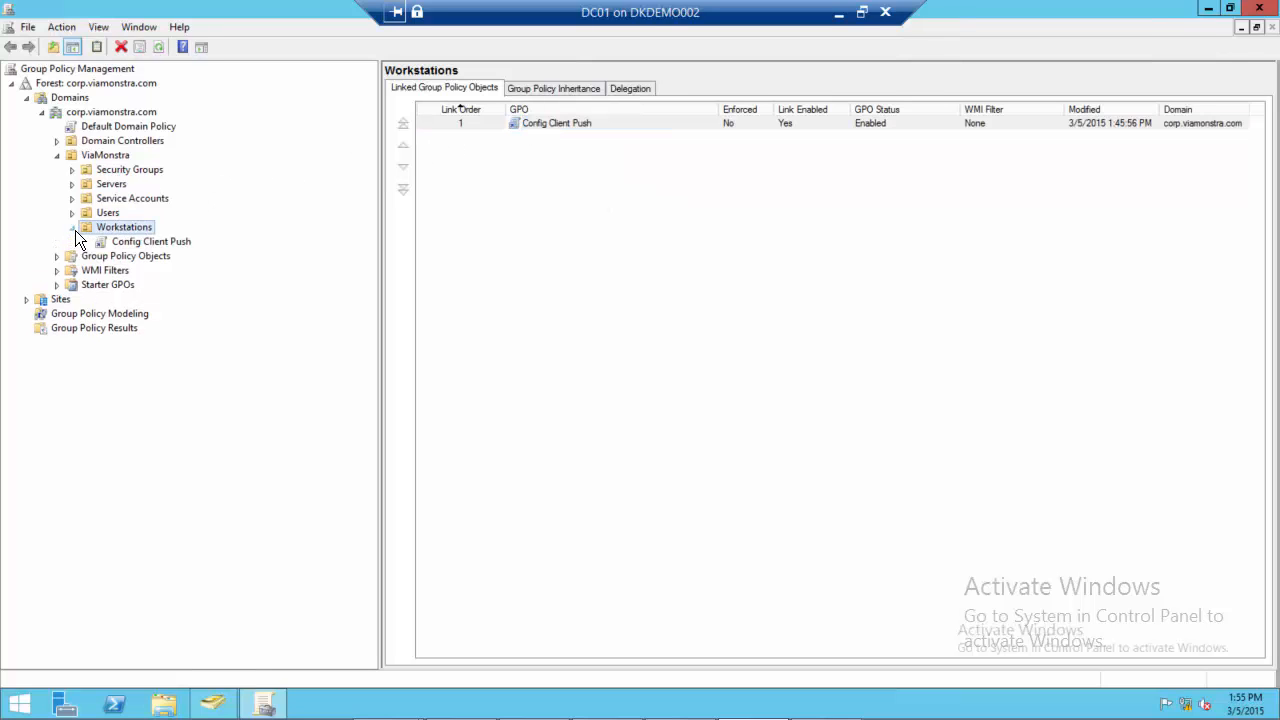
click(151, 241)
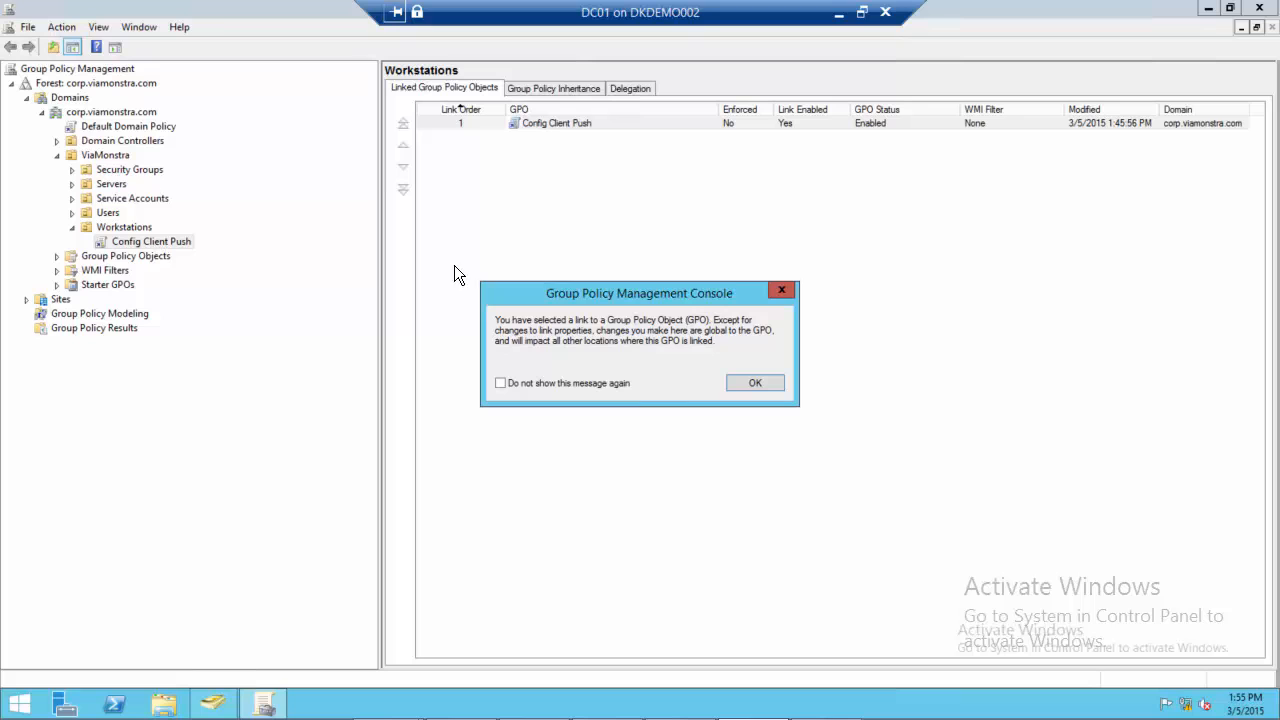
click(755, 384)
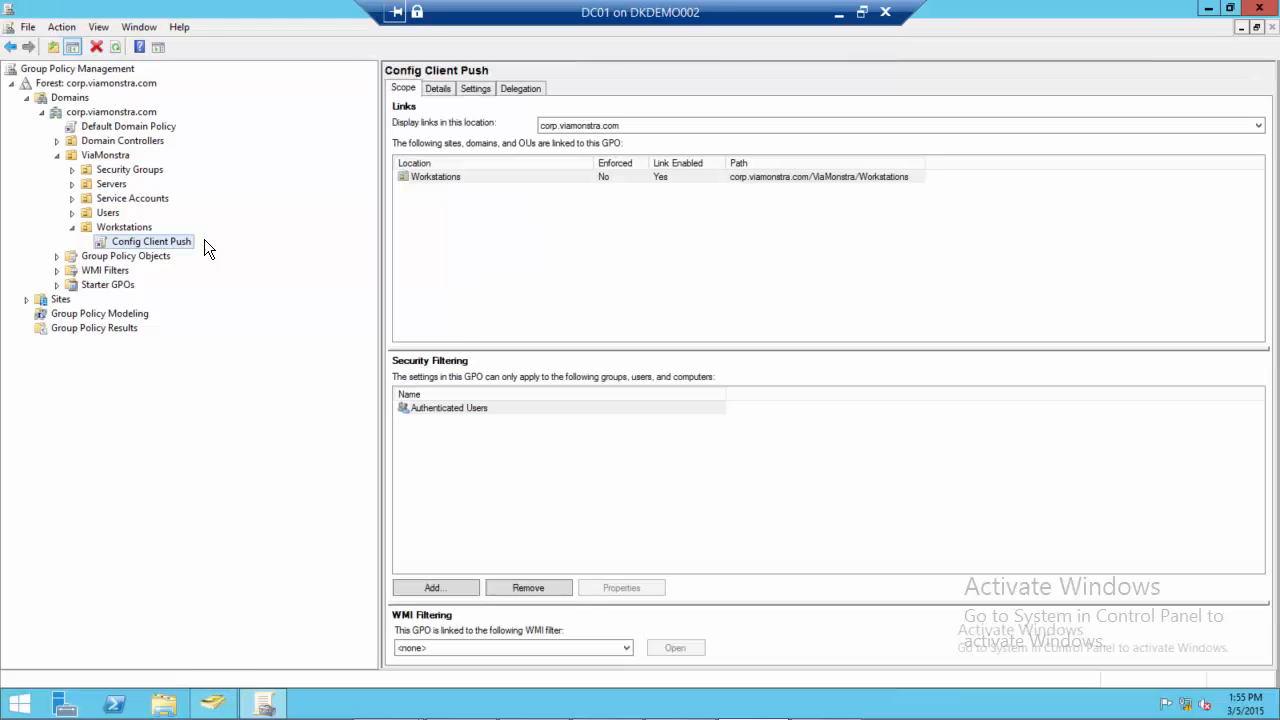
right_click(153, 240)
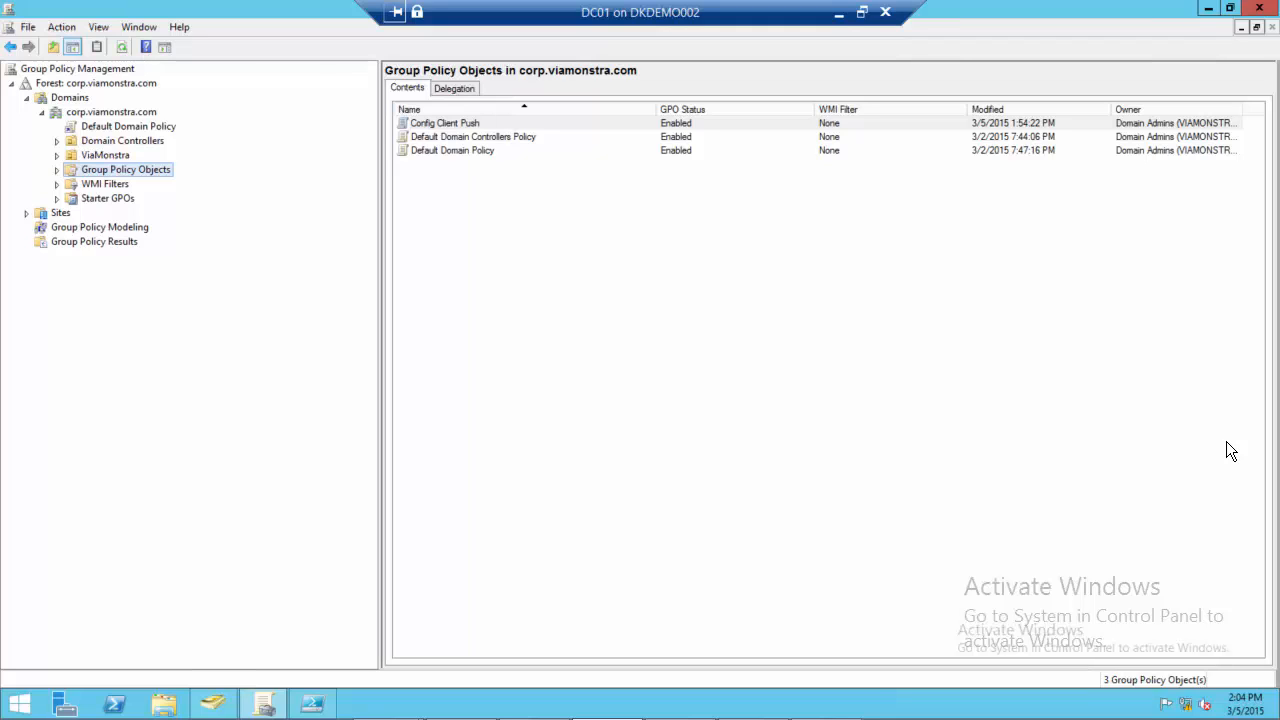
Expand the ViaMonstra OU, select Workstations and show the actions available for it
click(57, 156)
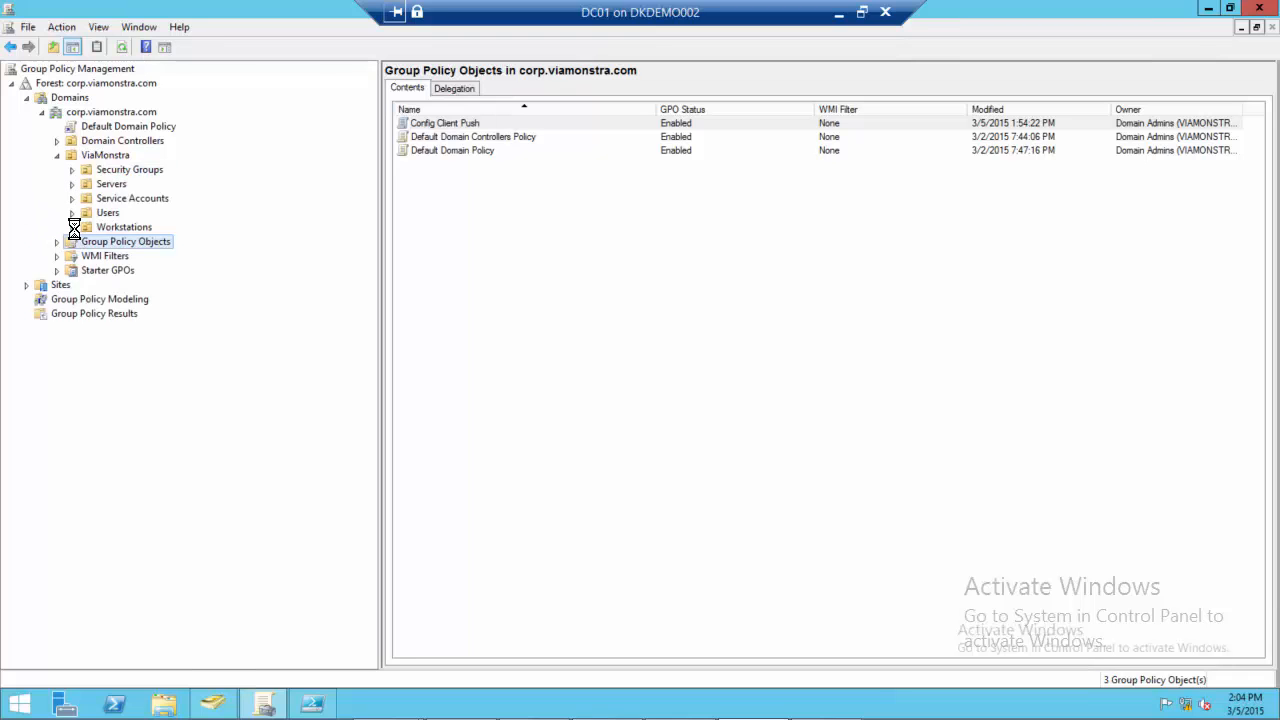
click(130, 229)
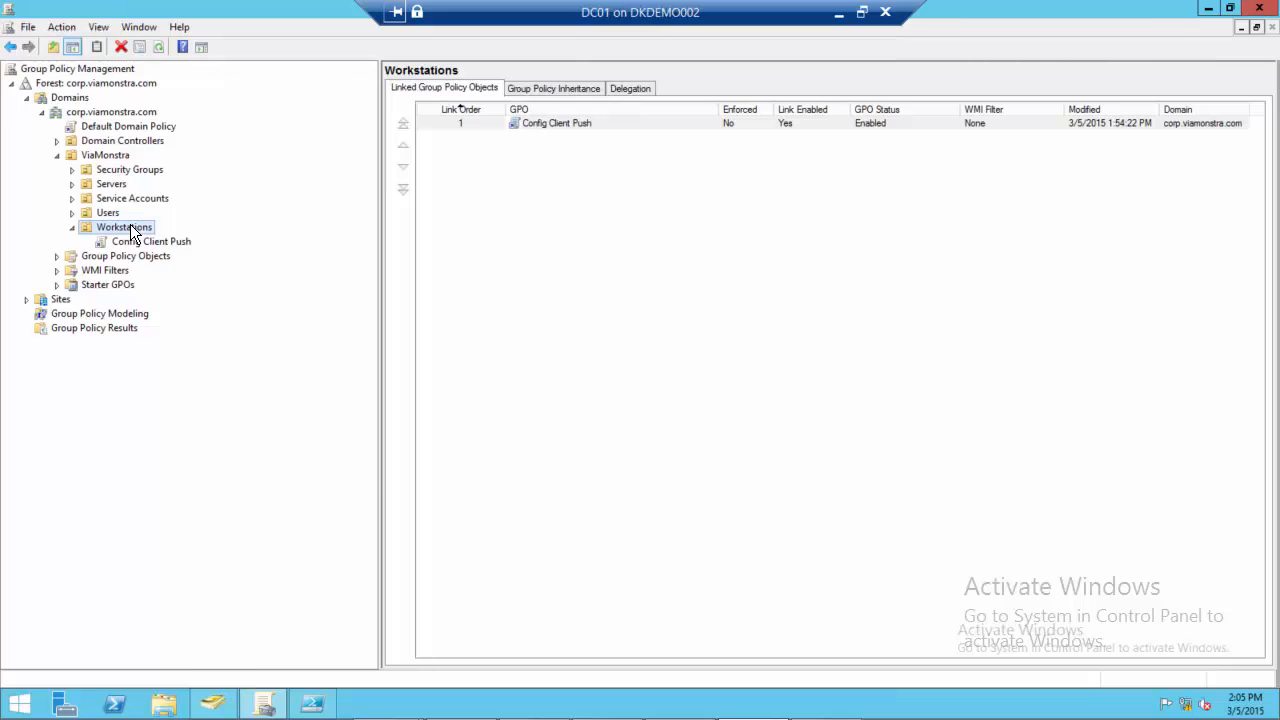
right_click(133, 232)
View the New-GPO script in PowerShell ISE, and list the domain's Starter GPOs in Group Policy Management
click(316, 706)
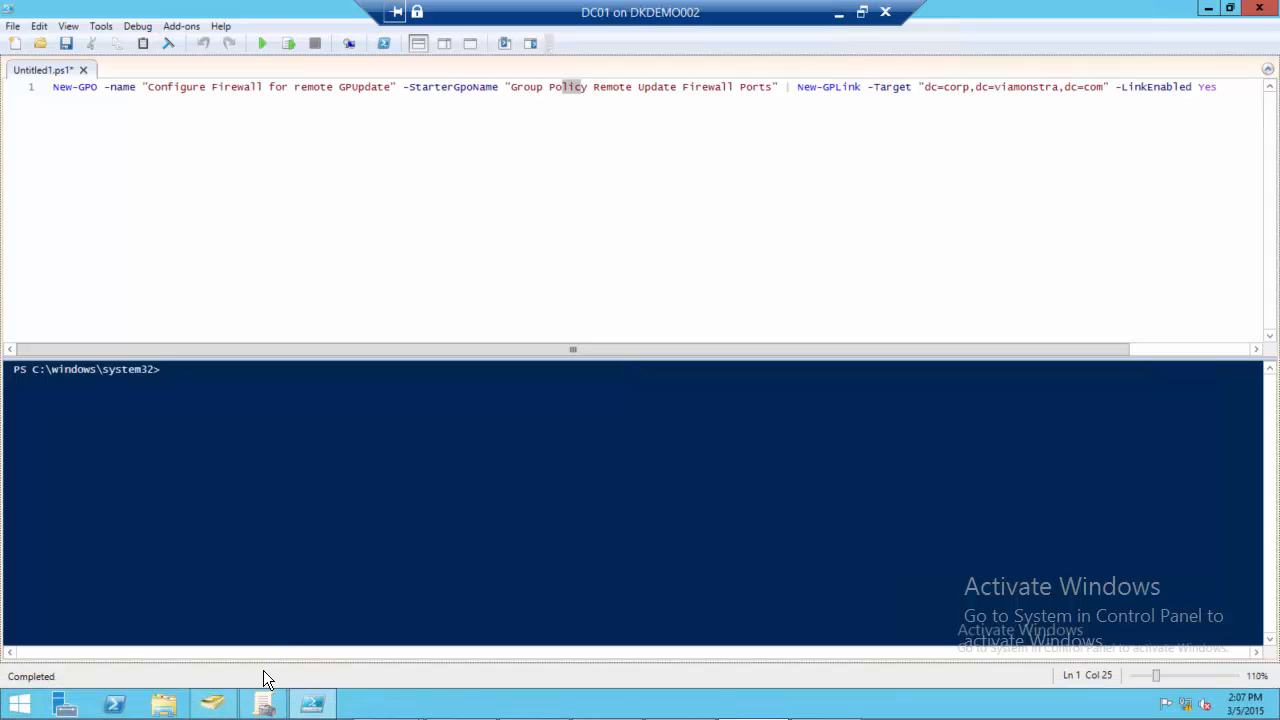
click(263, 705)
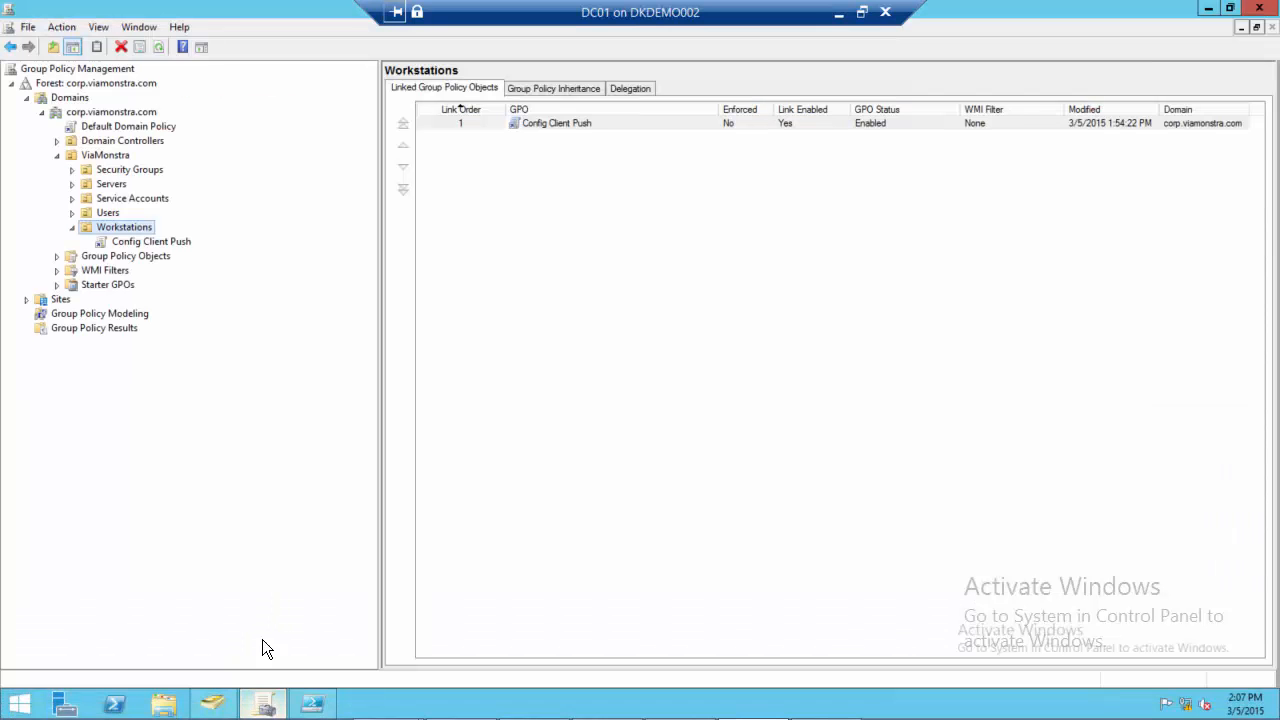
click(58, 285)
click(106, 285)
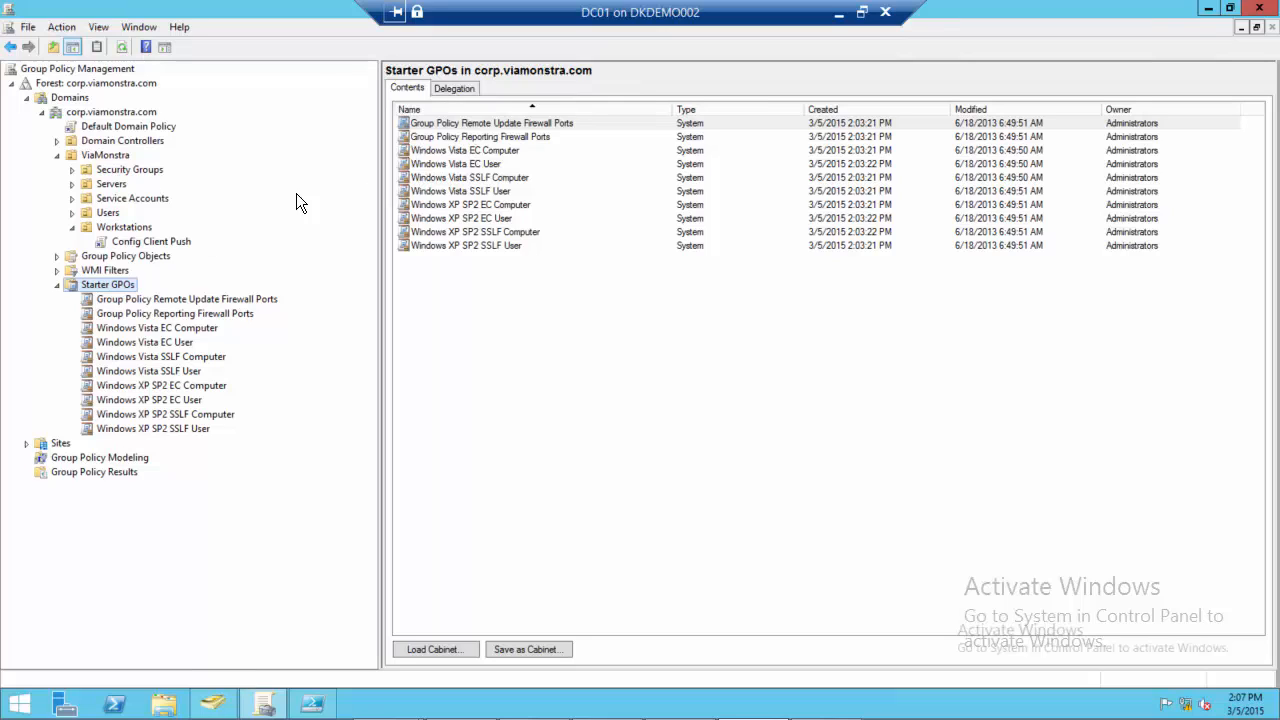
Switch to PowerShell ISE and add the command Invoke-GPUpdate on line 3, leaving a blank line below the New-GPO command
click(313, 706)
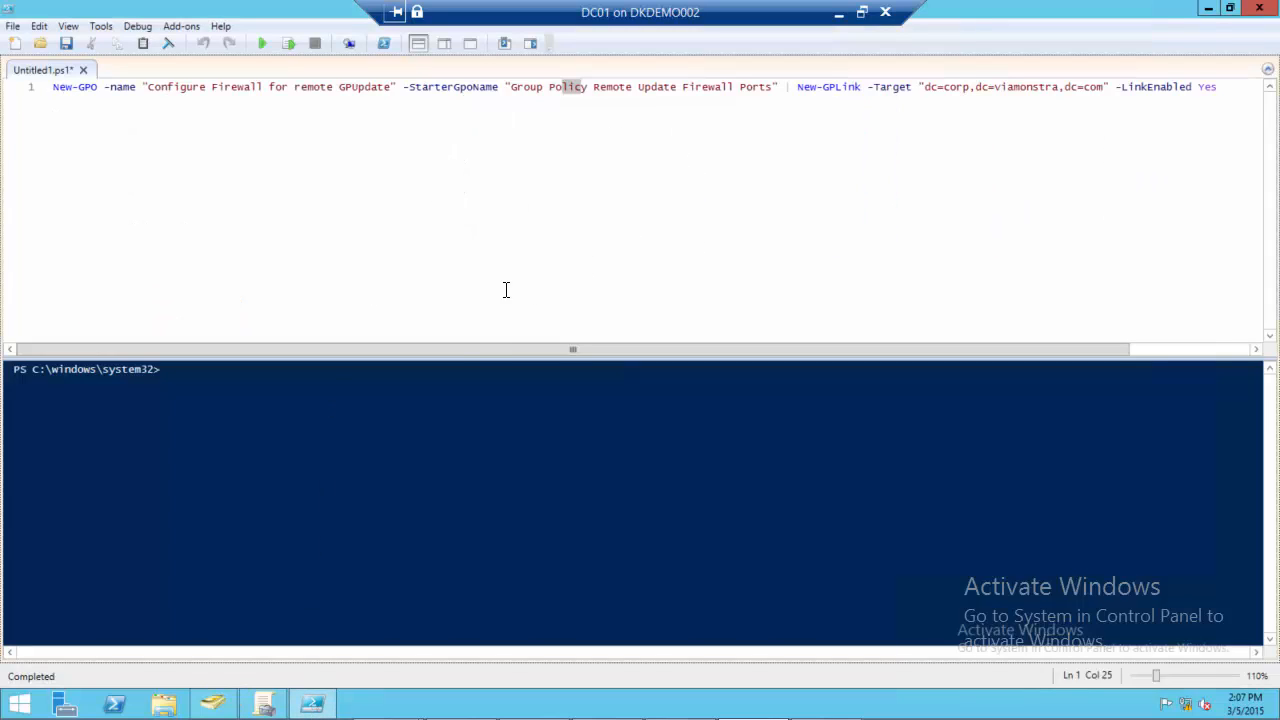
drag(500, 348, 645, 300)
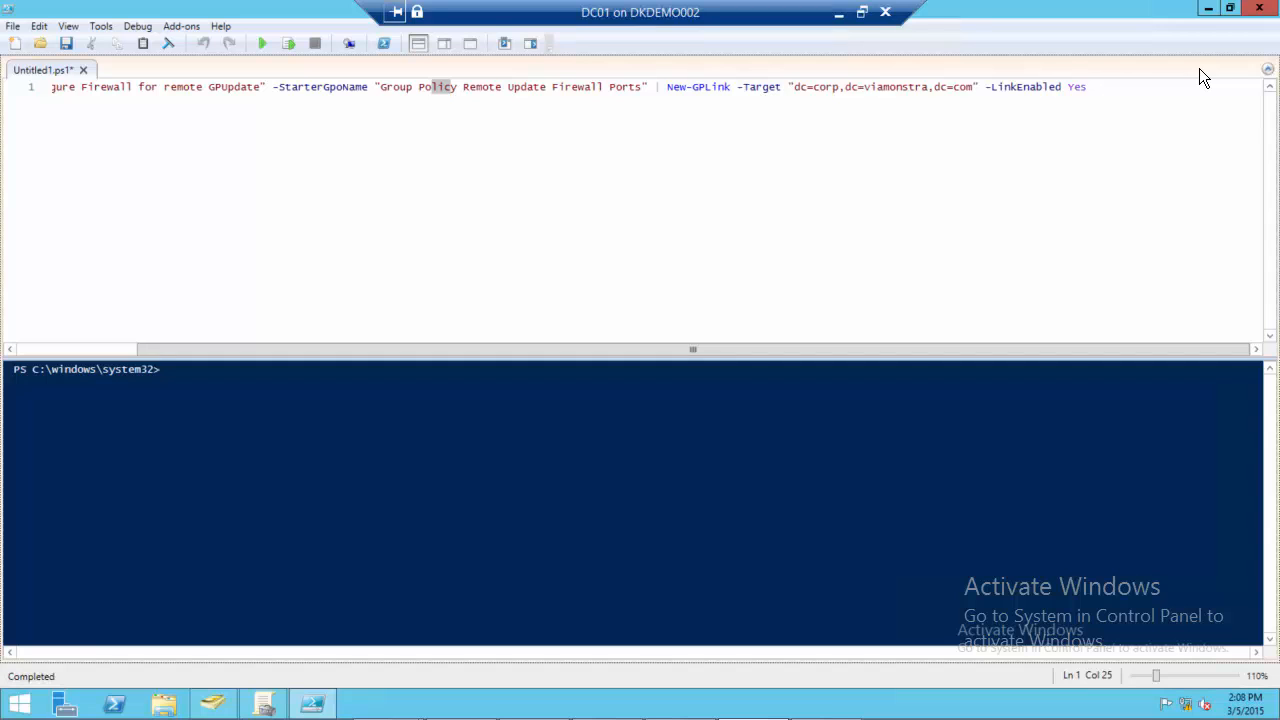
double_click(1142, 85)
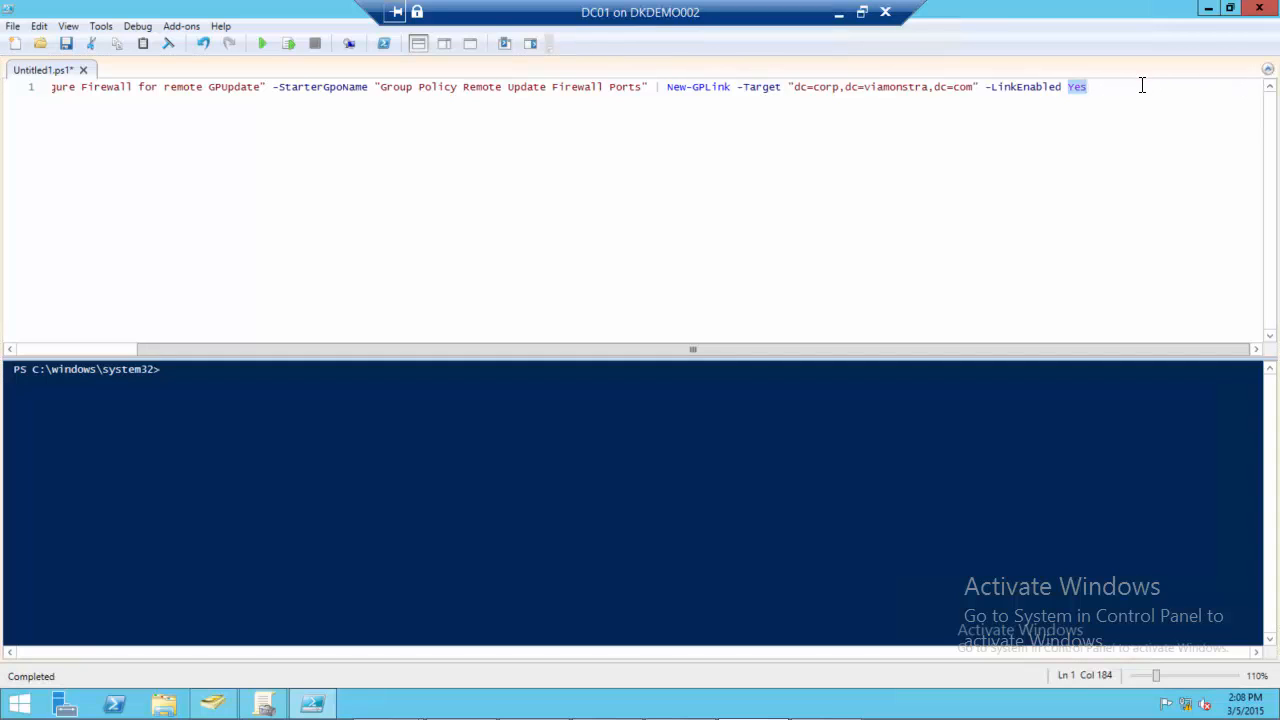
click(1142, 85)
key(Return)
key(Return)
text(In)
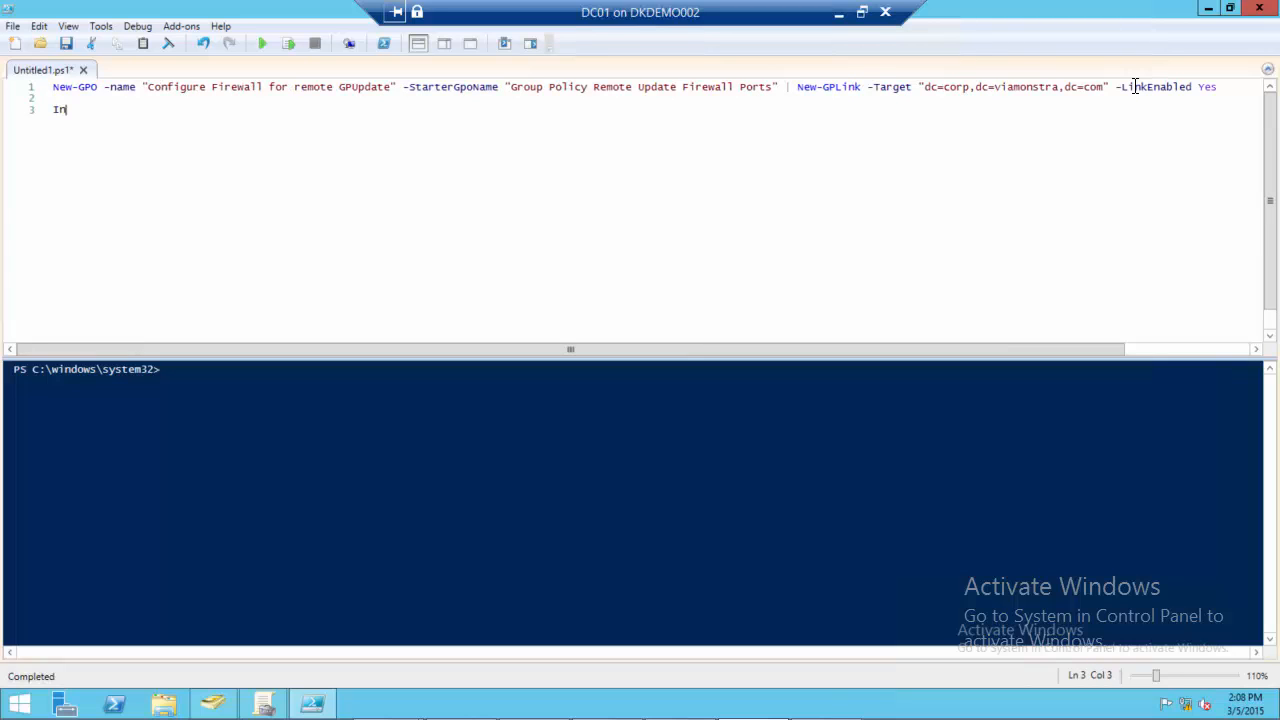
text(voke-Gp)
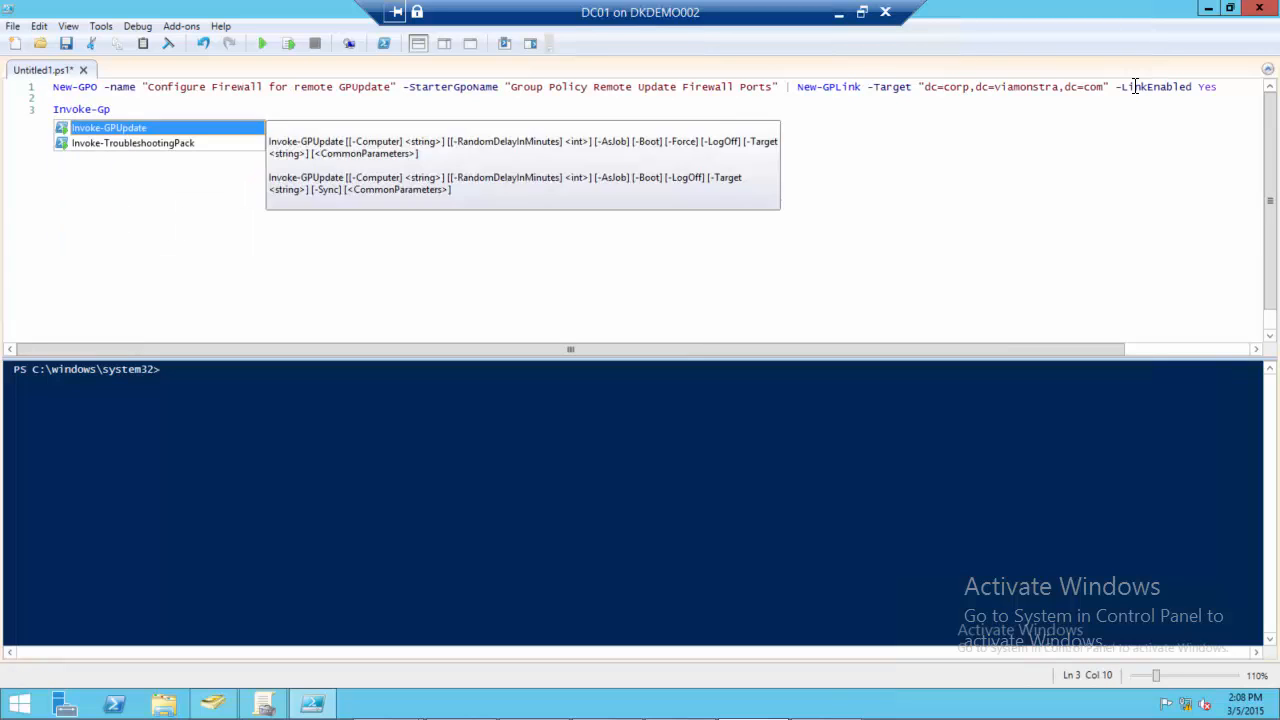
key(Tab)
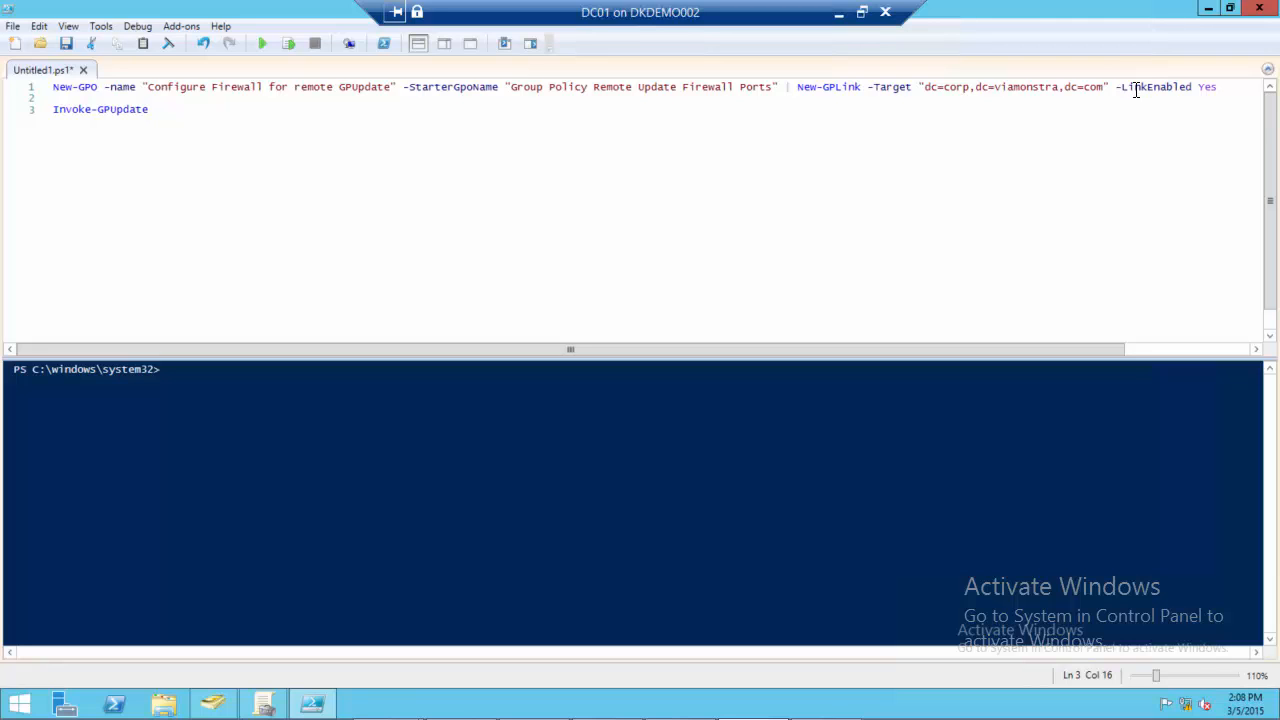
Run only the New-GPO line of the script, and refresh the corp.viamonstra.com domain in Group Policy Management
drag(1222, 88, 43, 48)
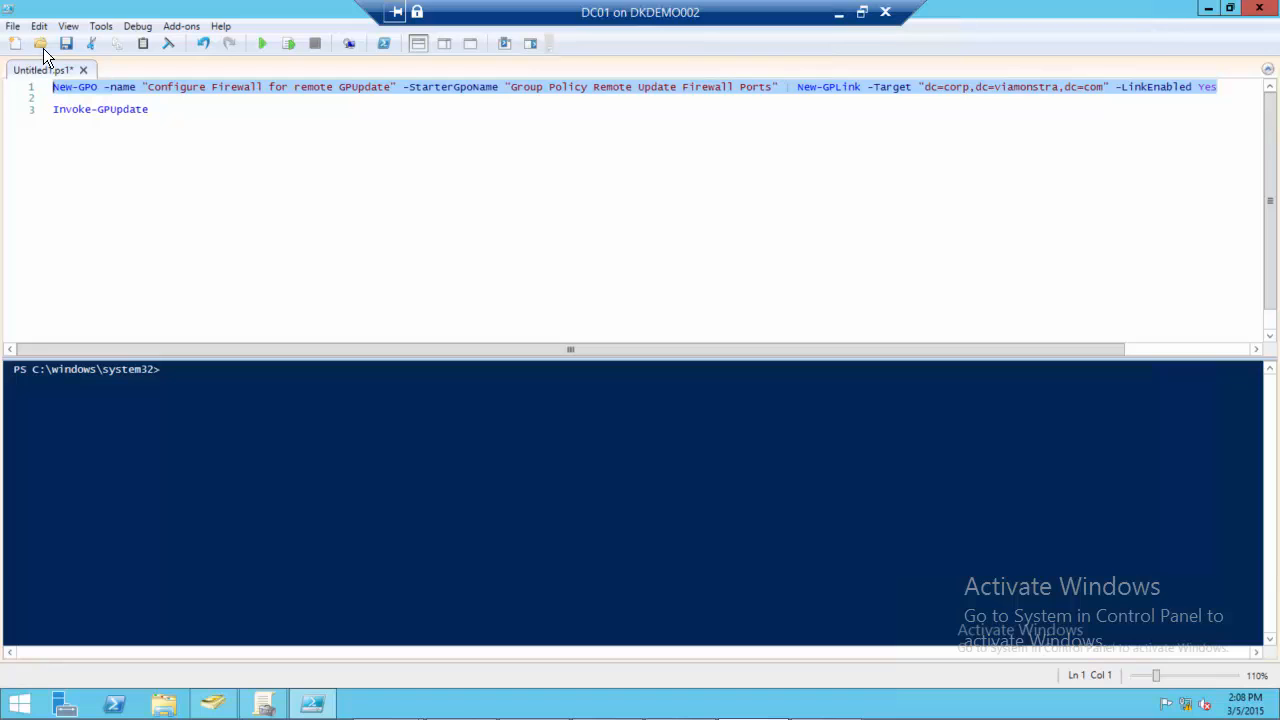
click(294, 45)
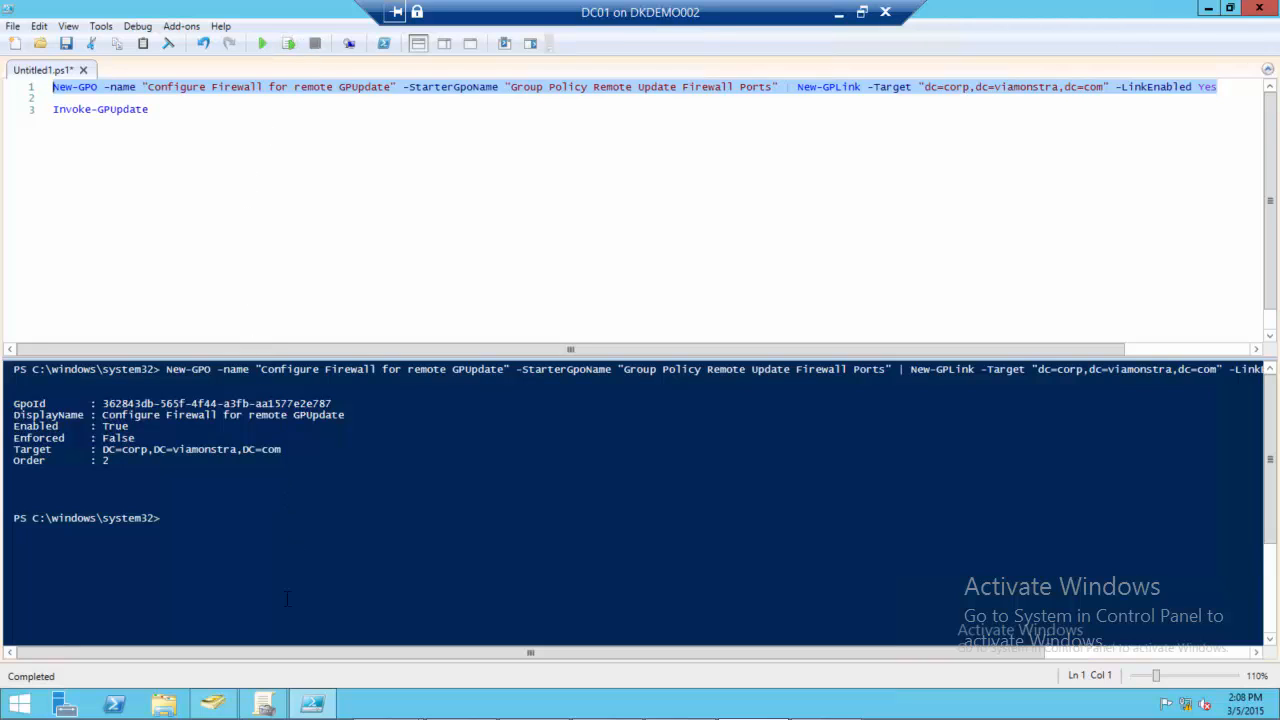
click(270, 708)
click(106, 113)
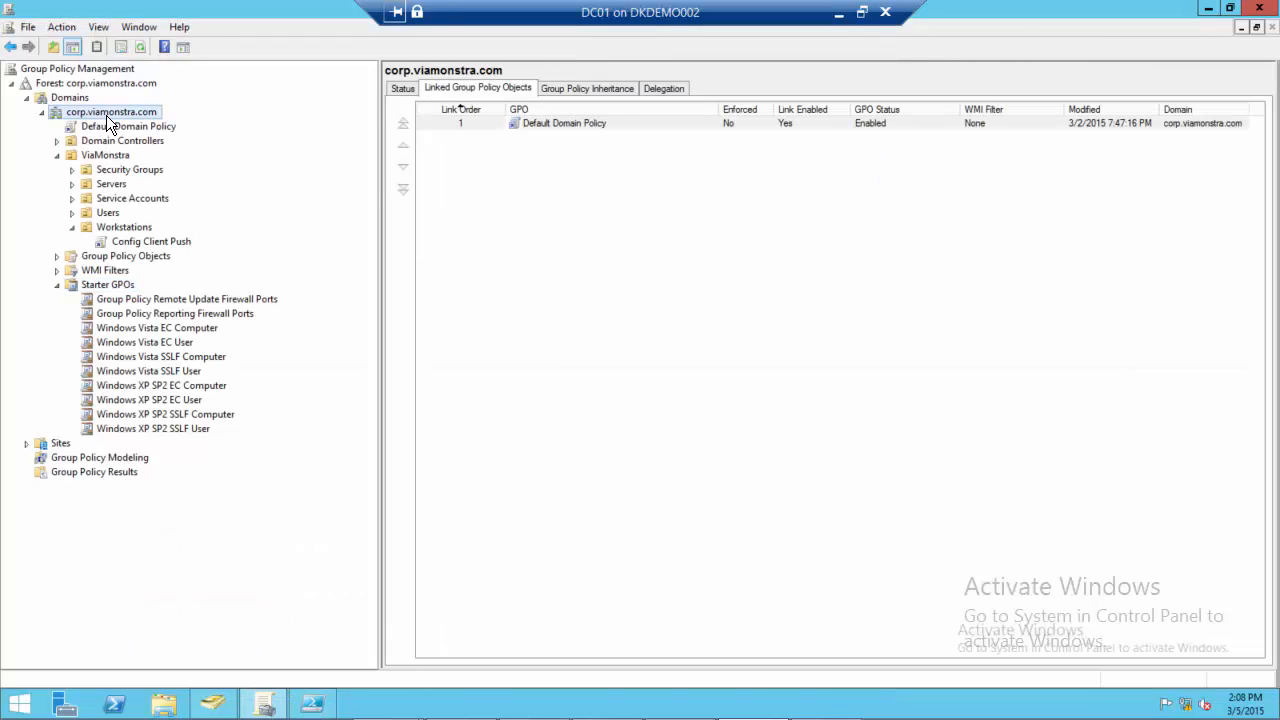
key(F5)
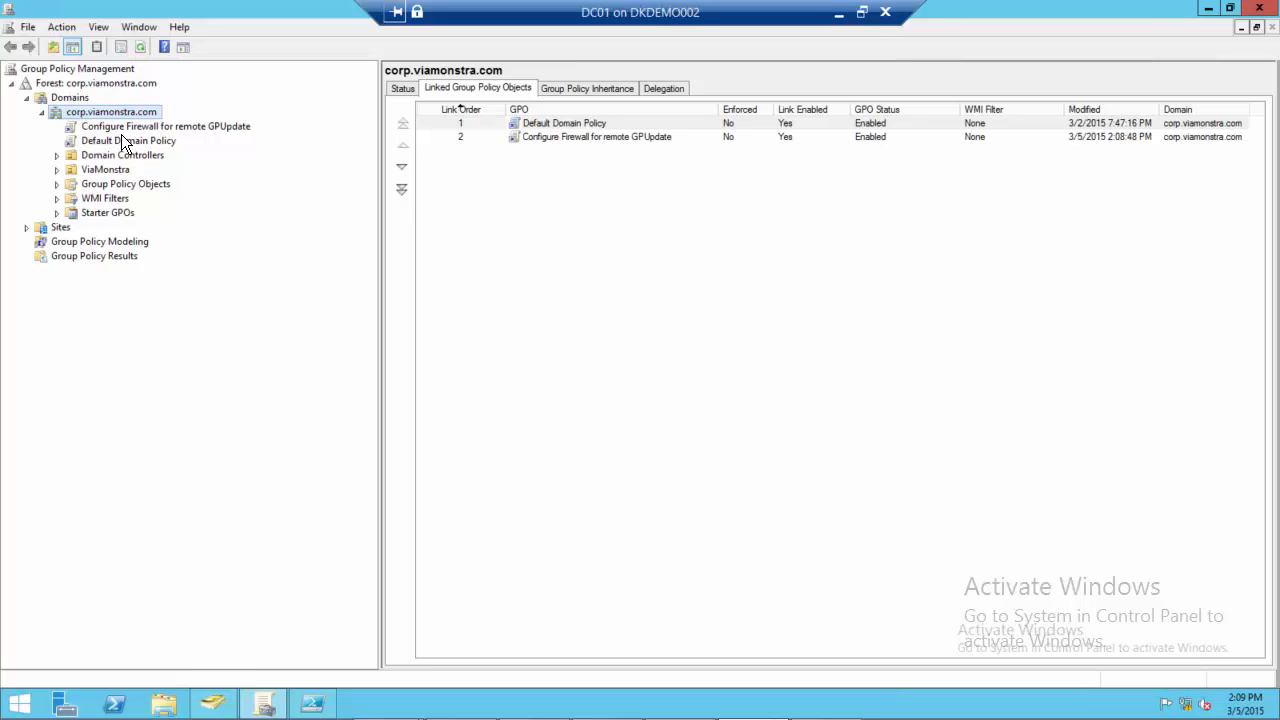
Open the settings report of the Configure Firewall for remote GPUpdate GPO and review its inbound firewall rules
click(236, 127)
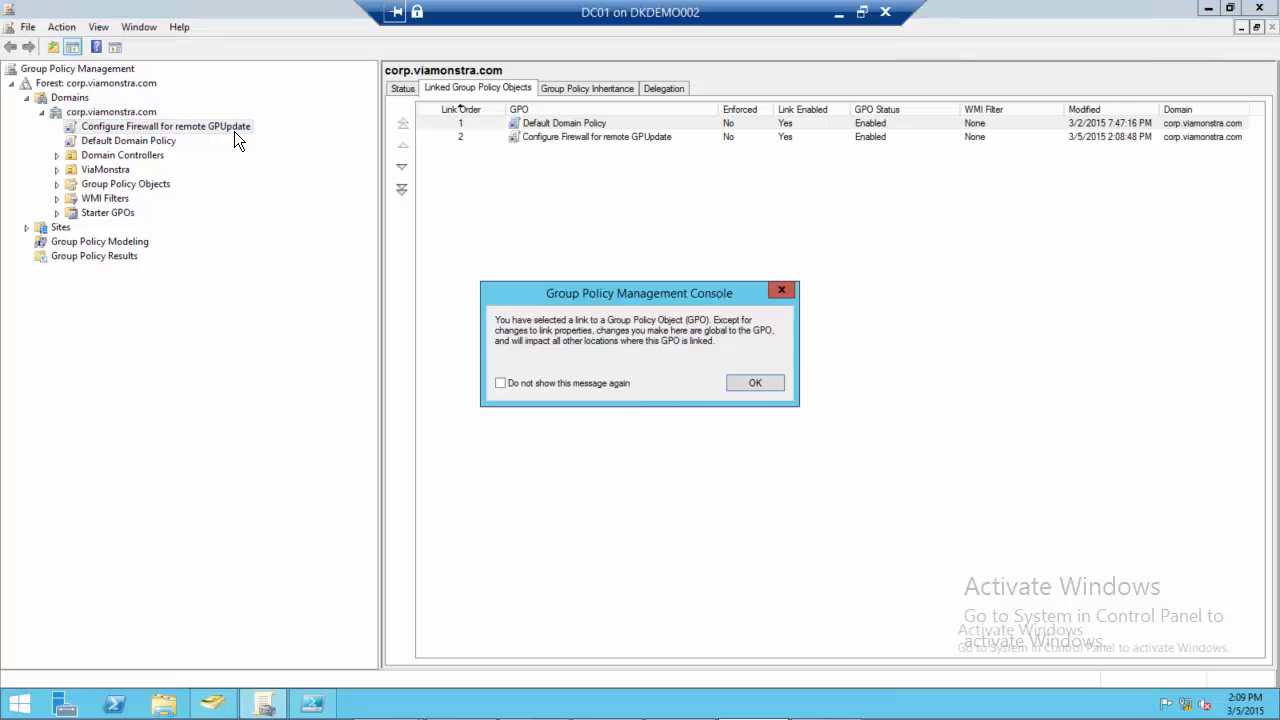
click(762, 384)
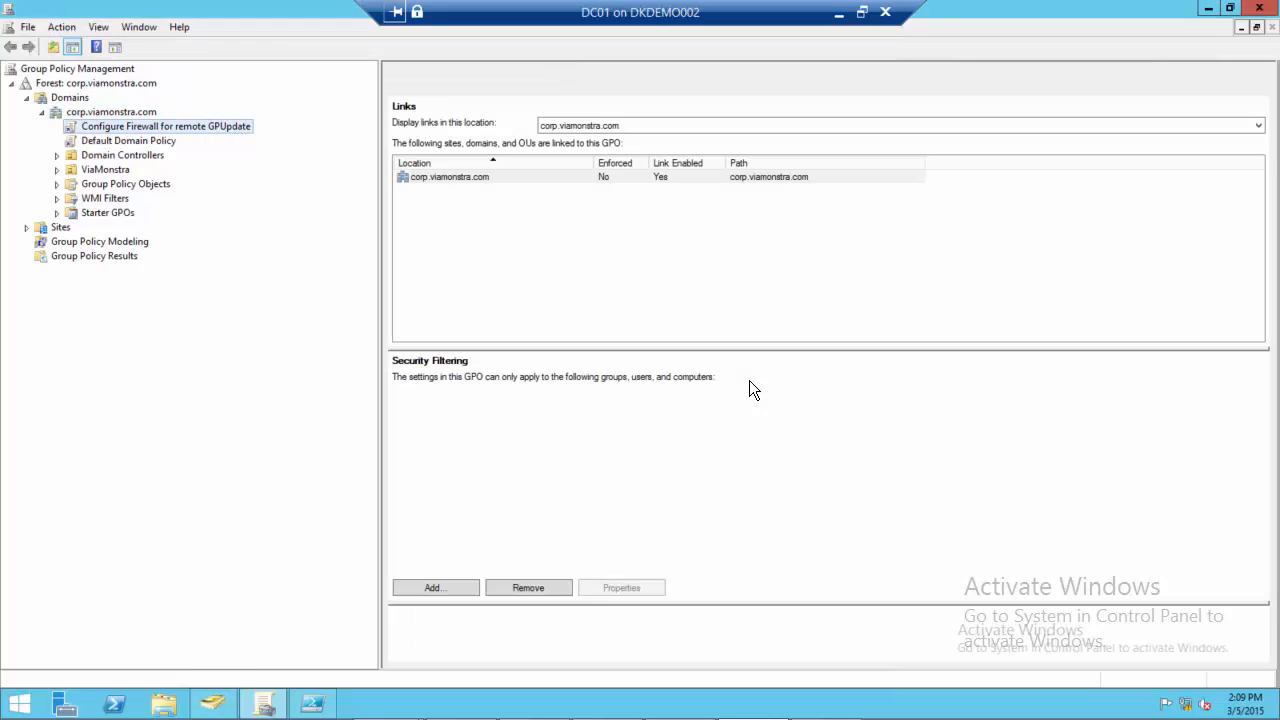
click(475, 88)
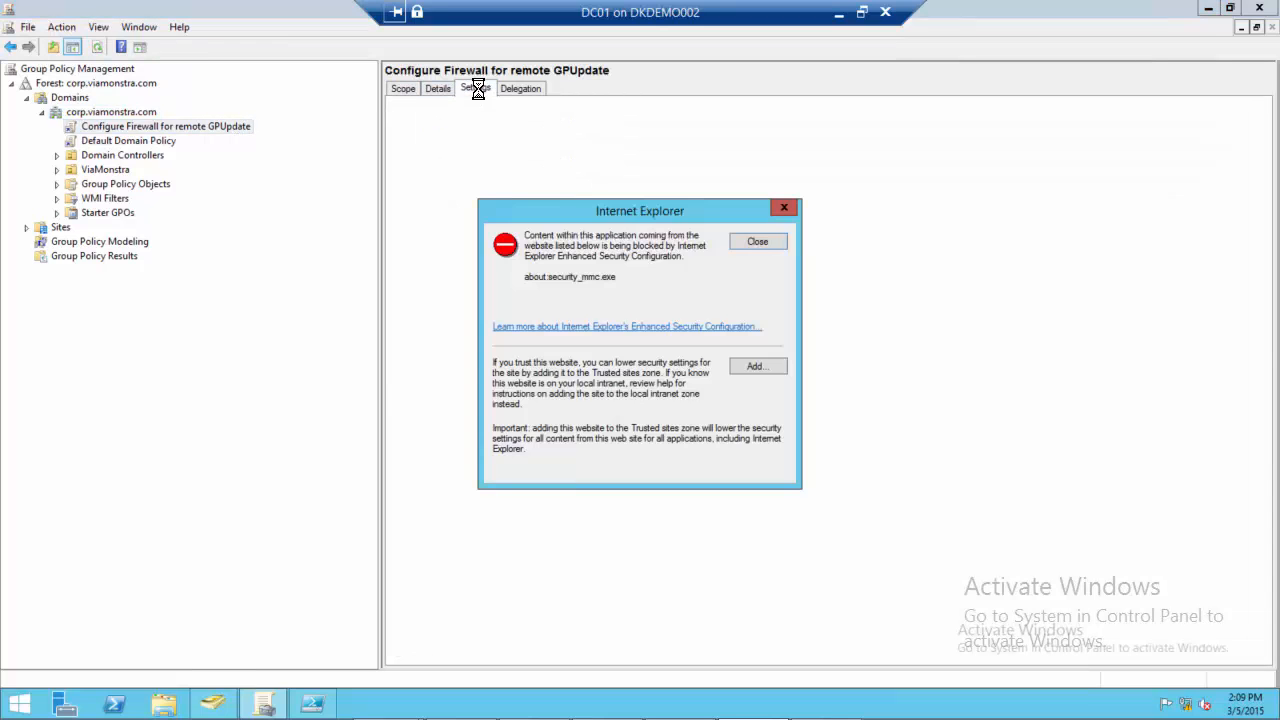
click(756, 243)
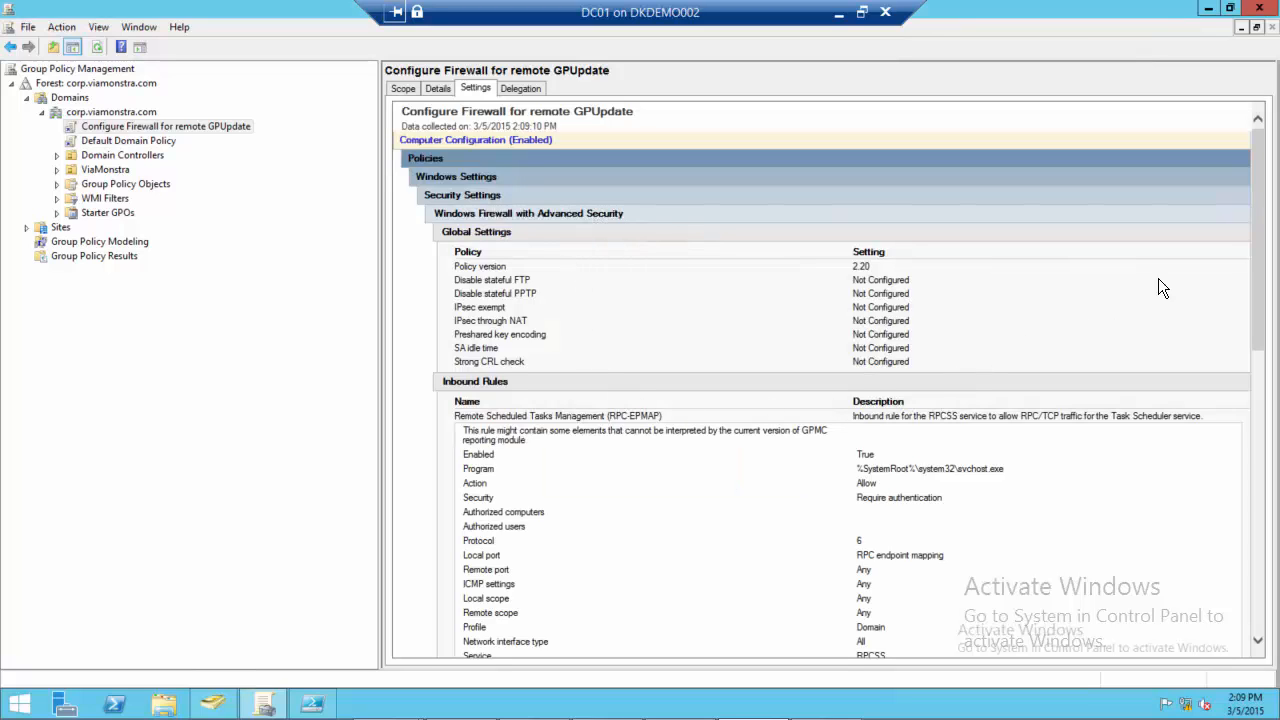
drag(1253, 227, 1227, 418)
scroll(1223, 409, down, 3)
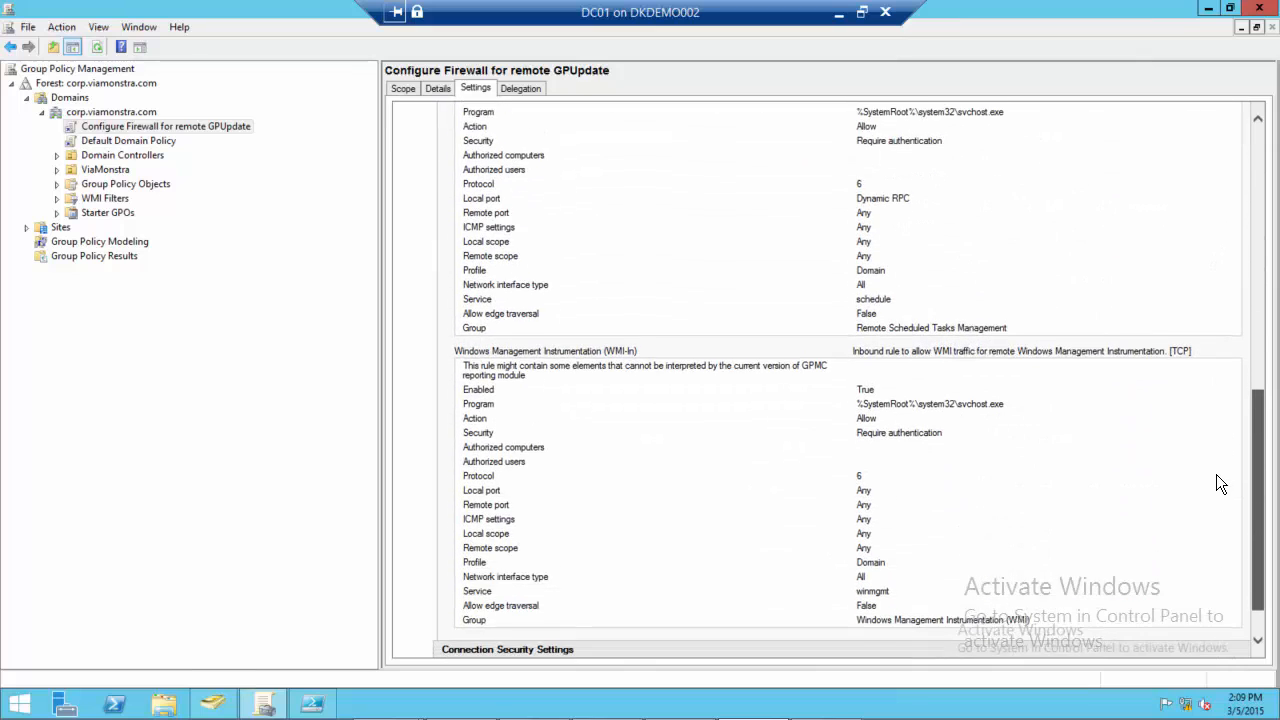
scroll(1213, 318, up, 15)
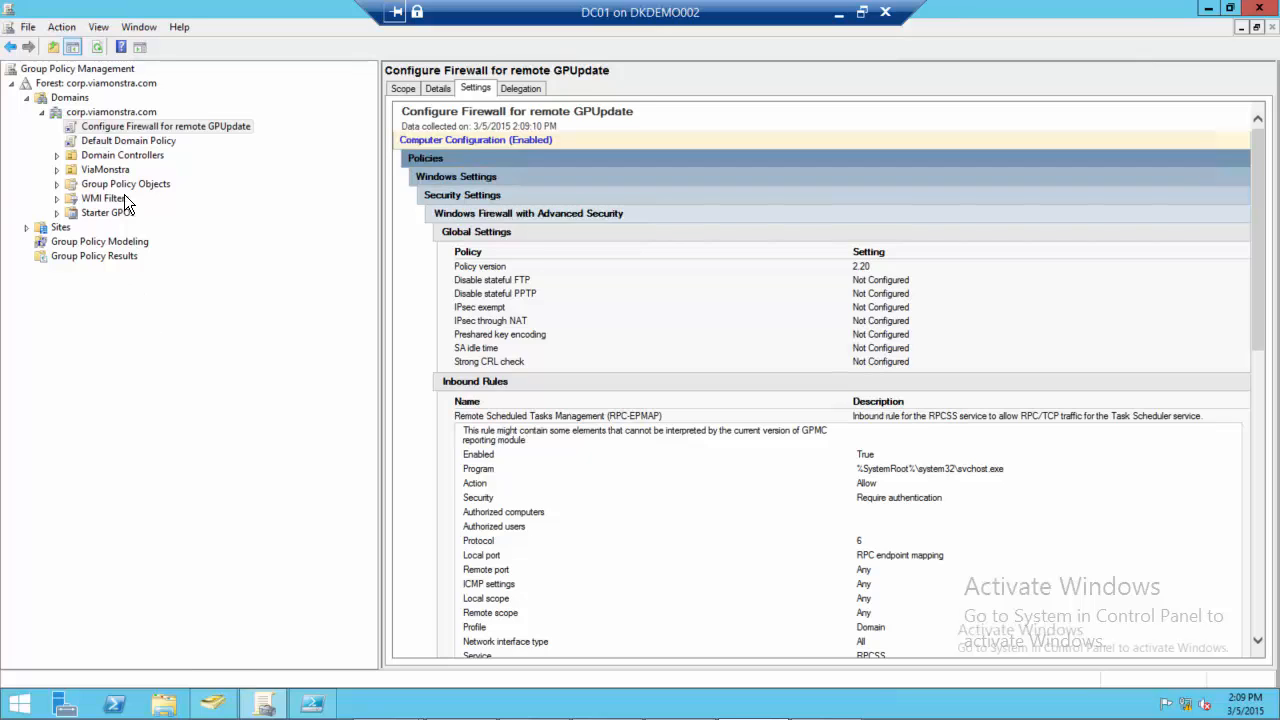
Expand the ViaMonstra OU in Group Policy Management and view the GPOs linked to its Workstations OU
double_click(111, 169)
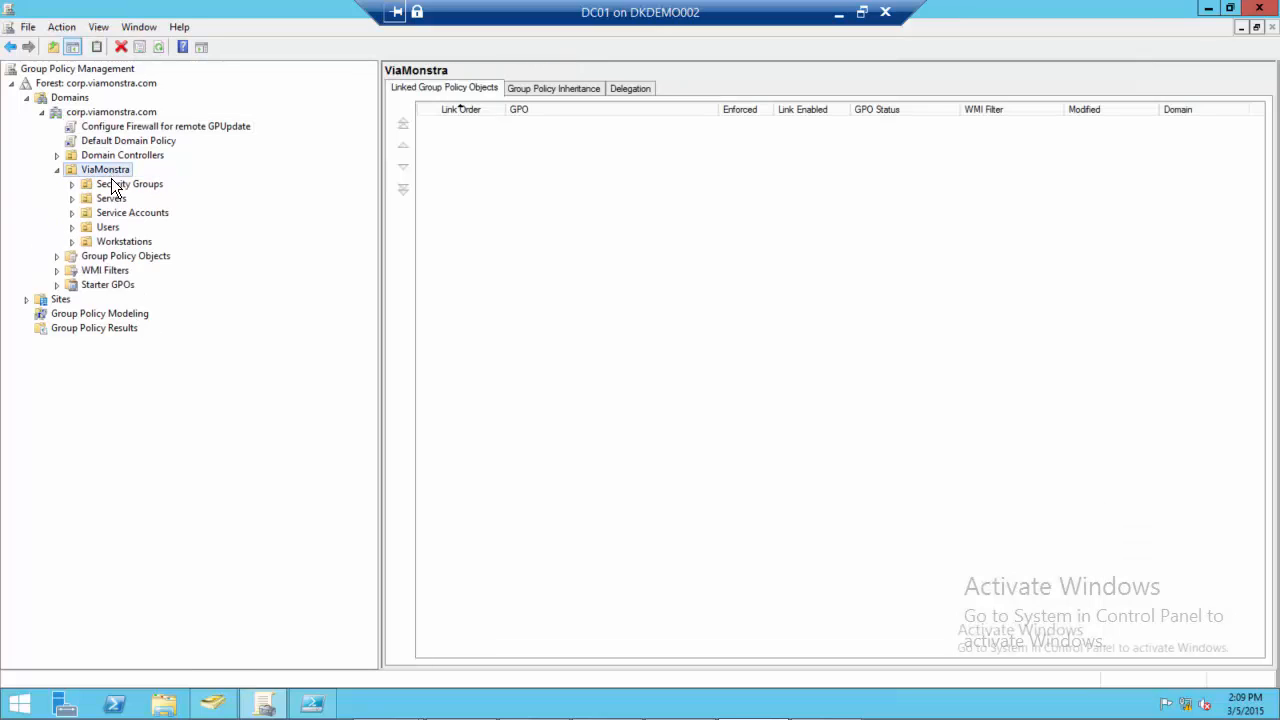
double_click(134, 237)
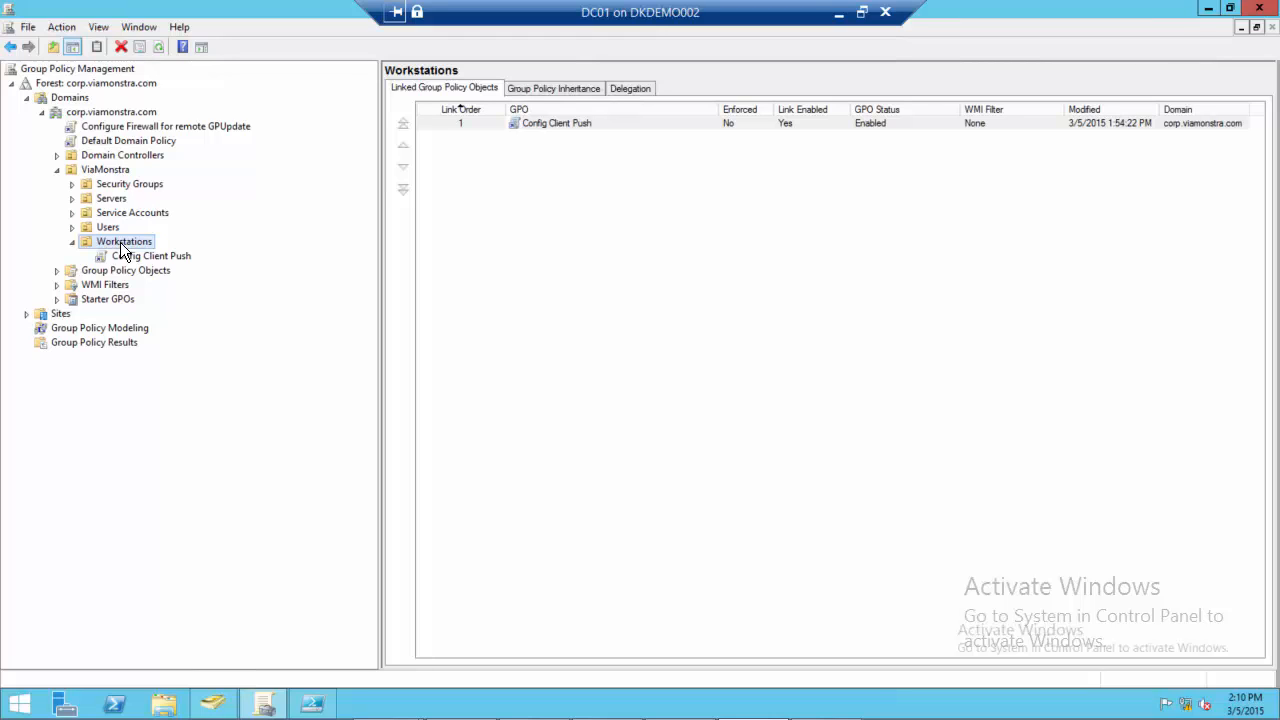
click(120, 242)
click(943, 215)
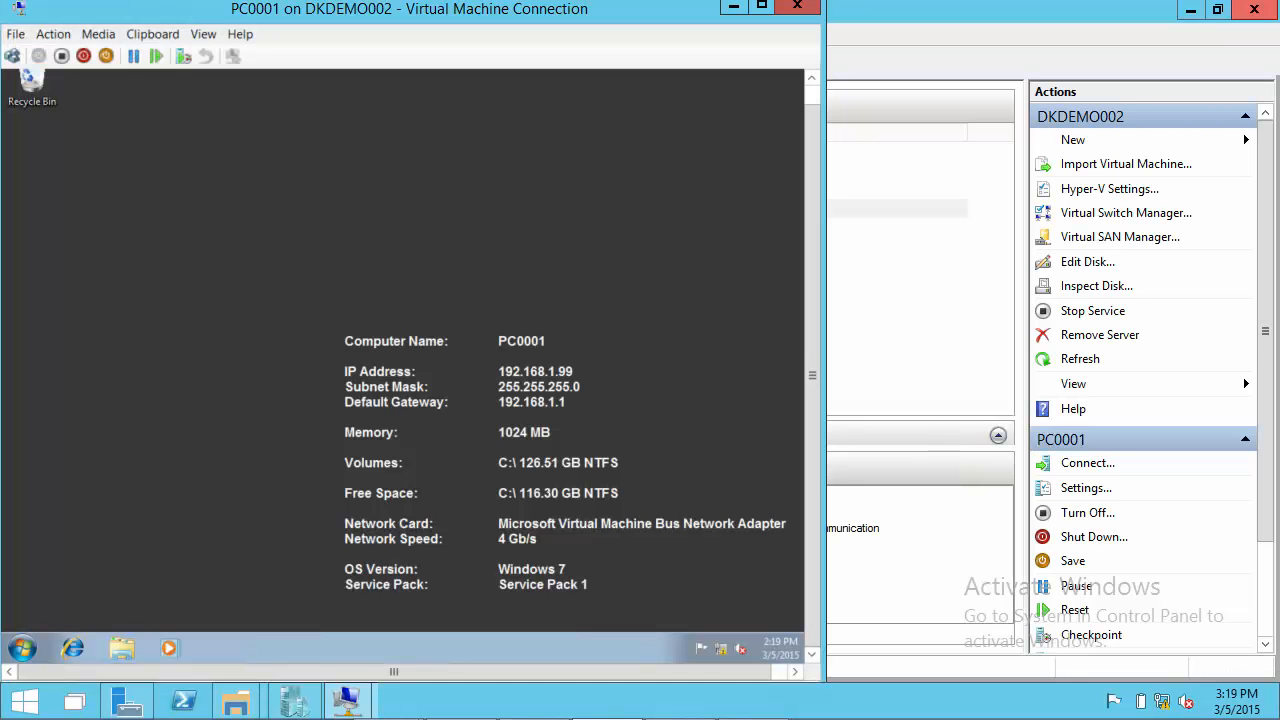
On the PC0001 virtual machine, open a command prompt, change to the C:\ root, clear the screen and create the folder temp
click(20, 652)
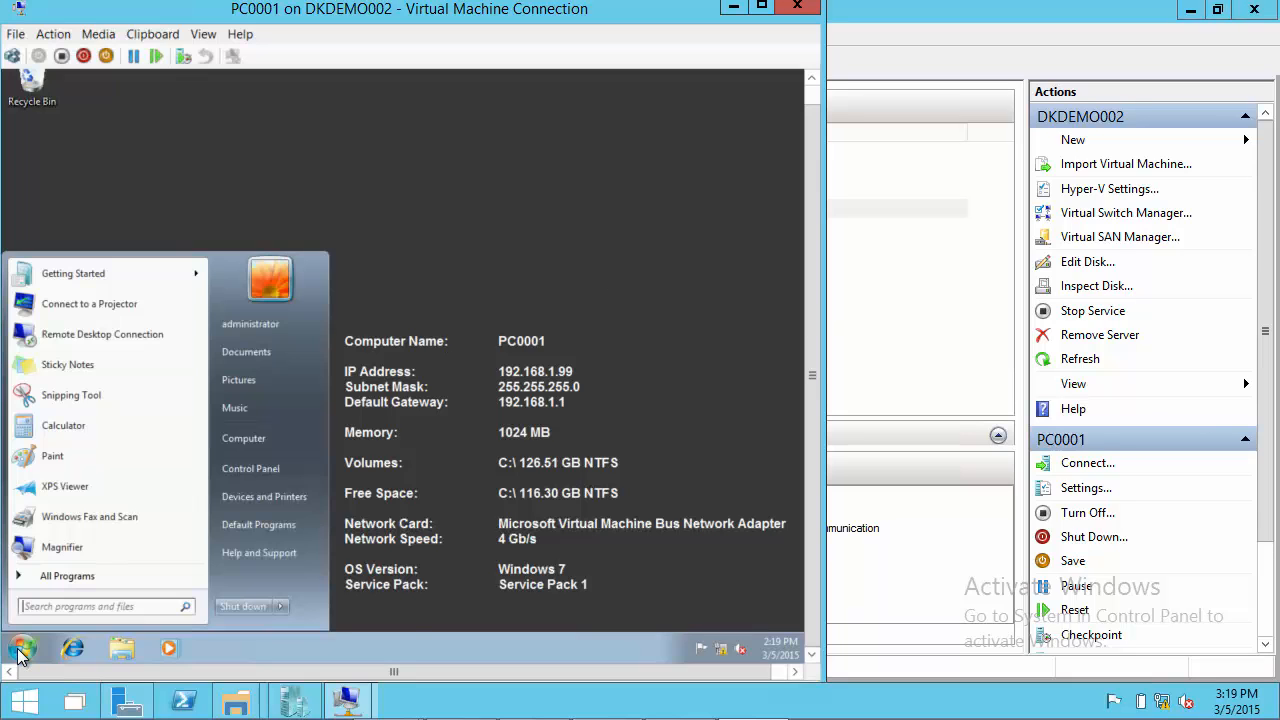
key(super+r)
text(cmd)
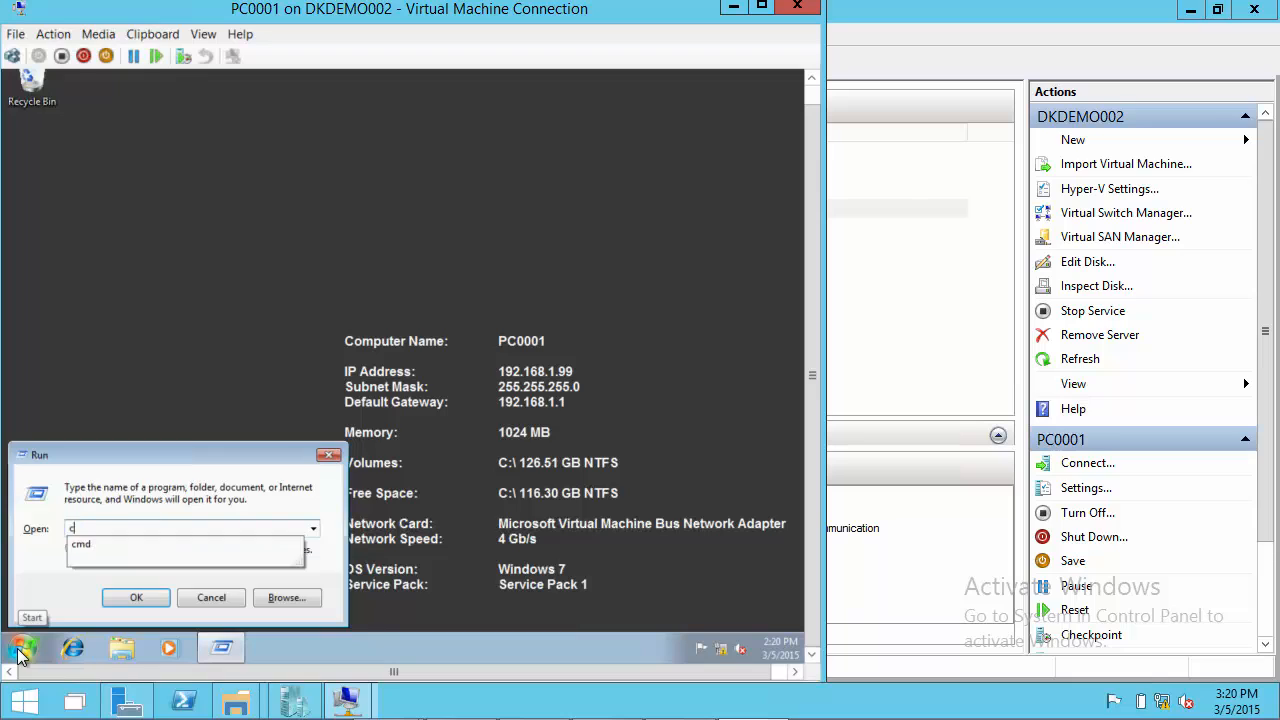
key(Return)
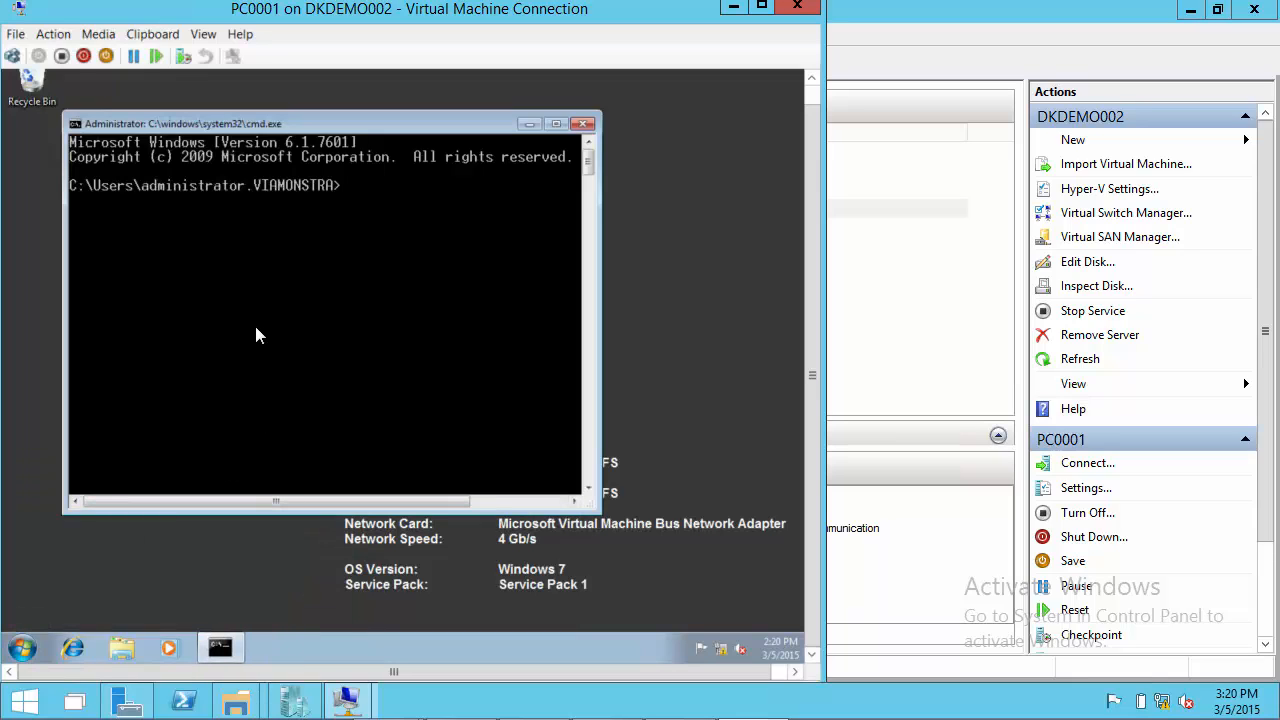
text(cd\)
key(Return)
text(cls)
key(Return)
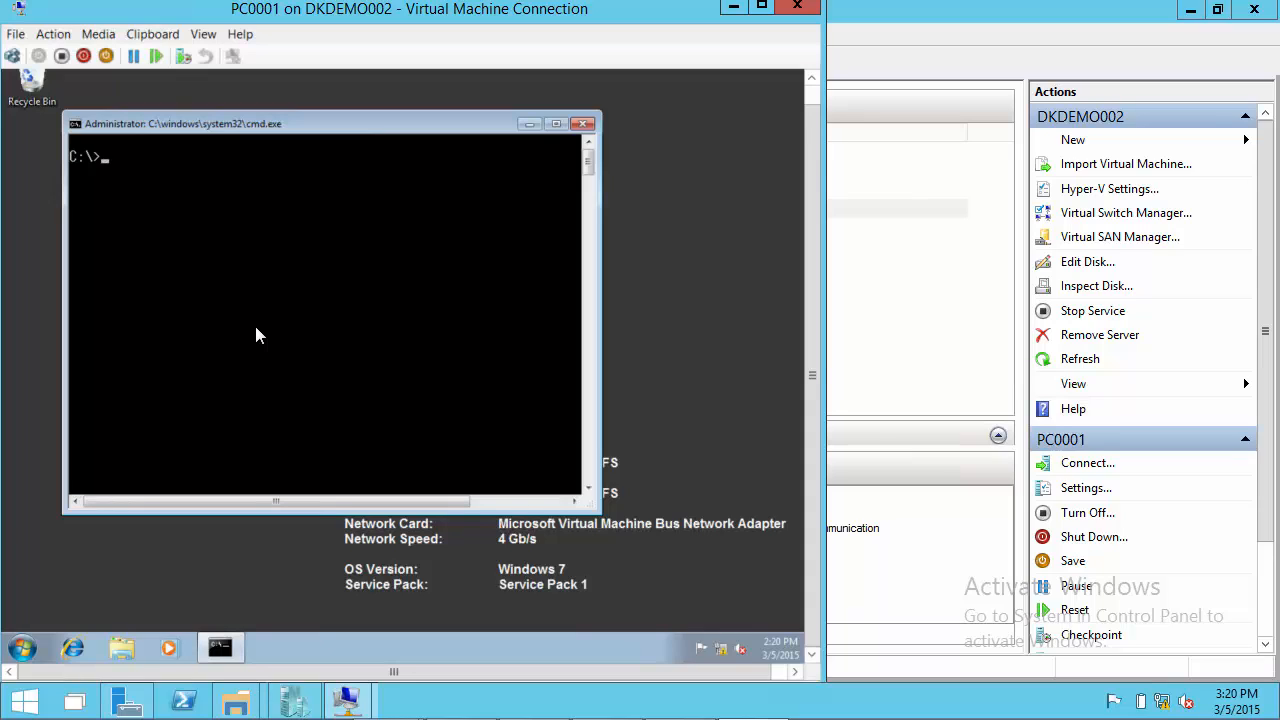
text(md temp)
key(Return)
Export the verbose policy results with gpresult /z to c:\temp\gpresult.log and try to start c:\temp\gpesult.log in the same command line
text(gpresult)
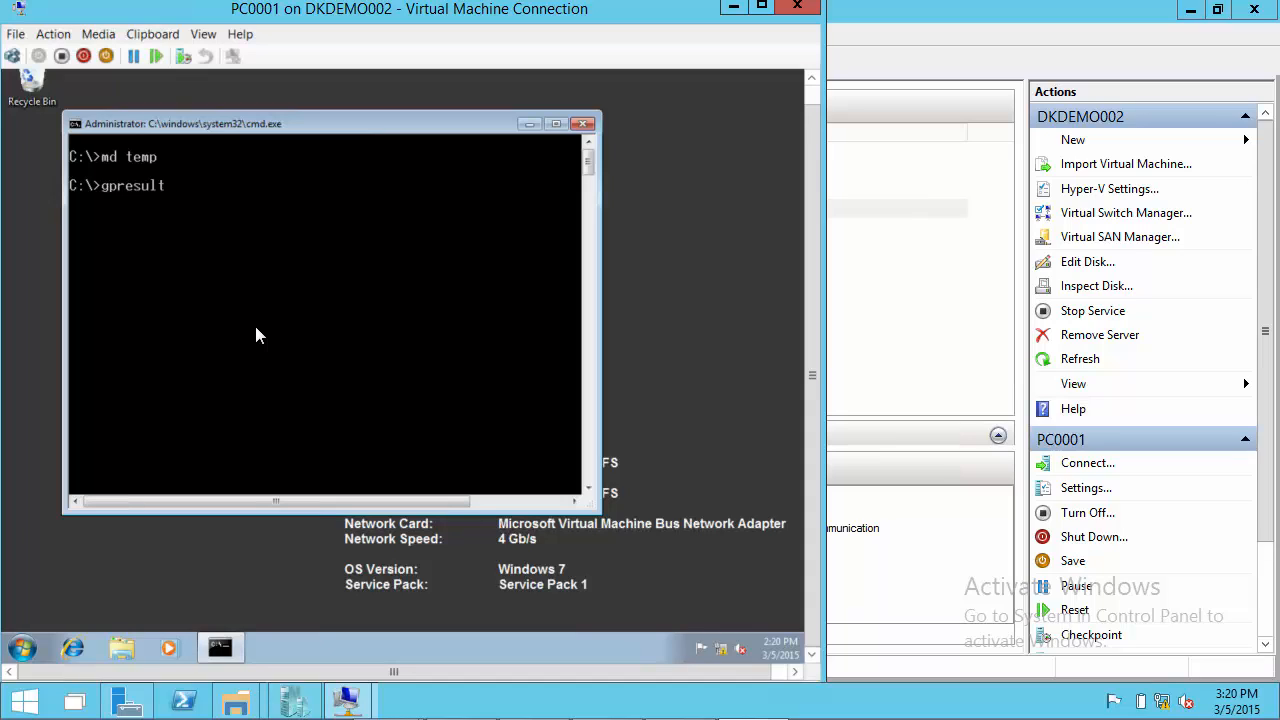
text( .z >c:\temp\gpresult.)
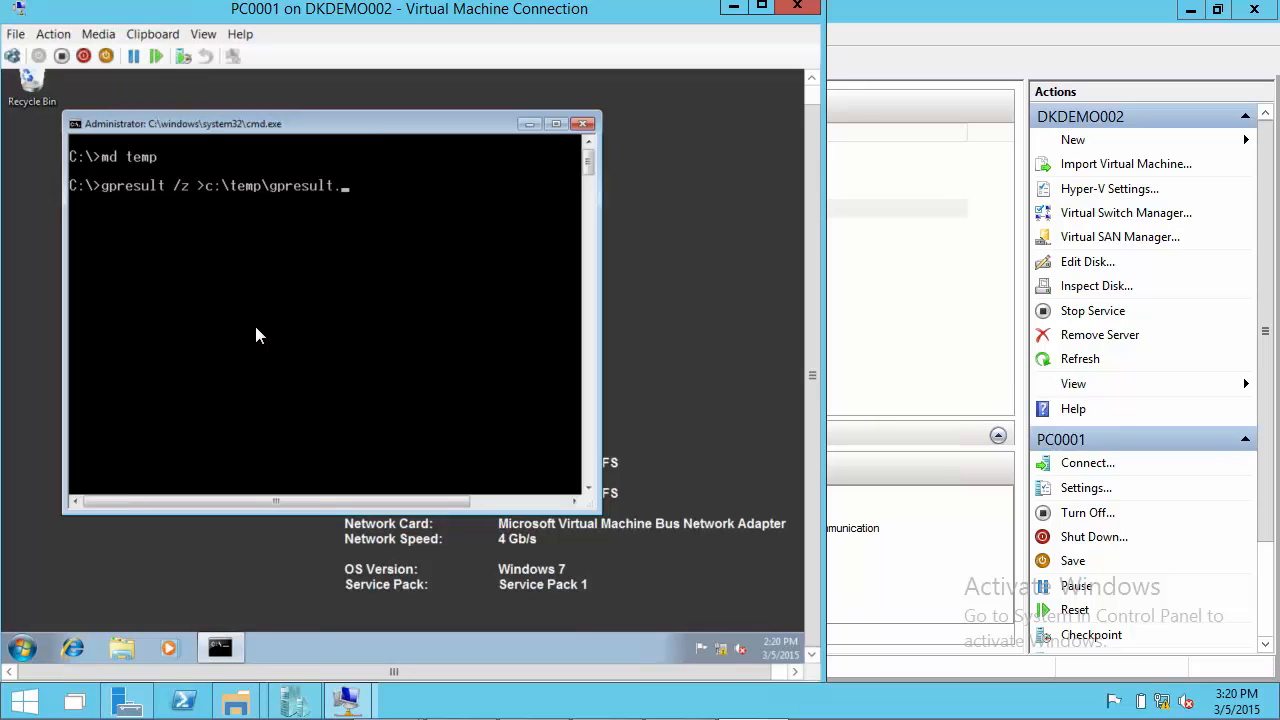
text(log)
text(&)
text(start)
text(c:\temp\g)
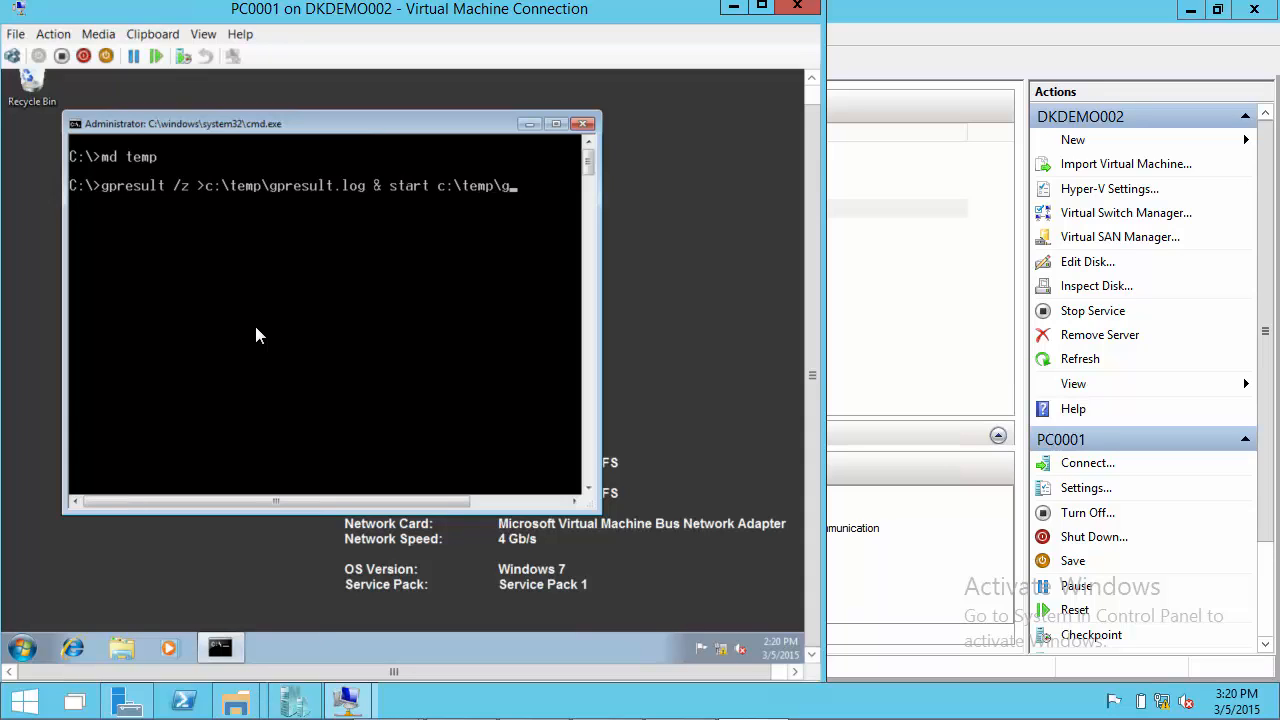
text(pesult.log)
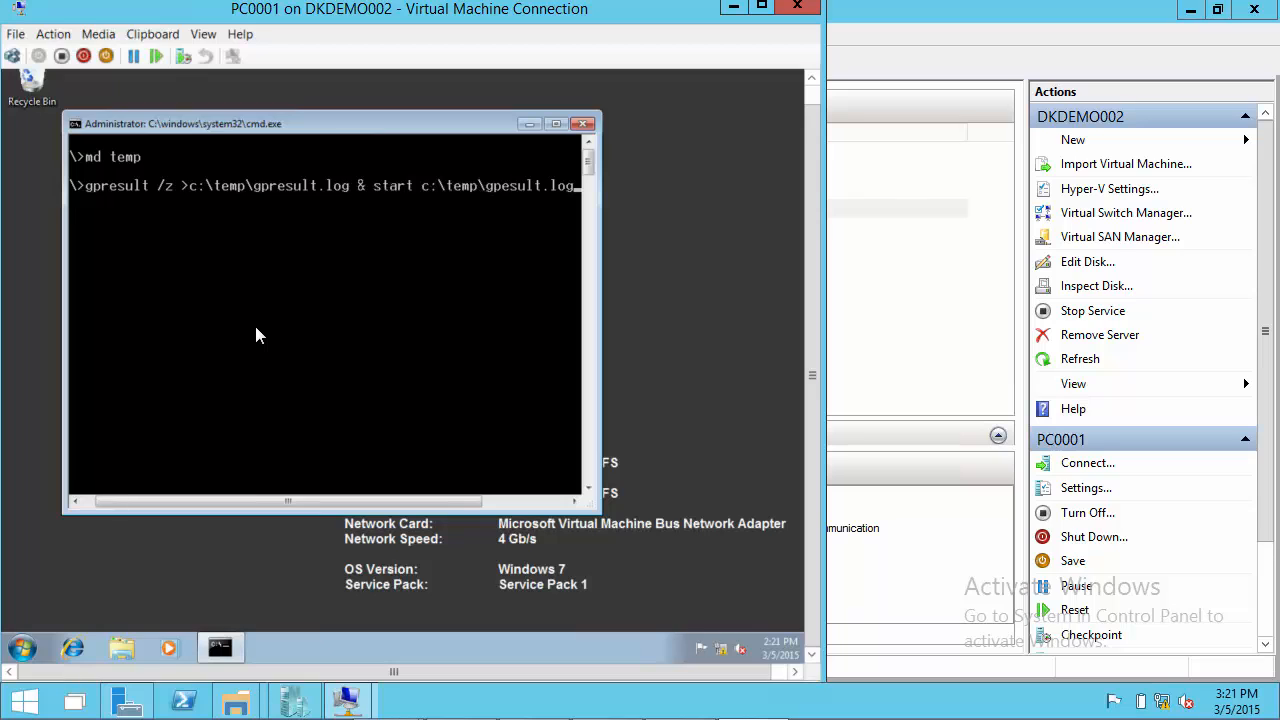
key(Return)
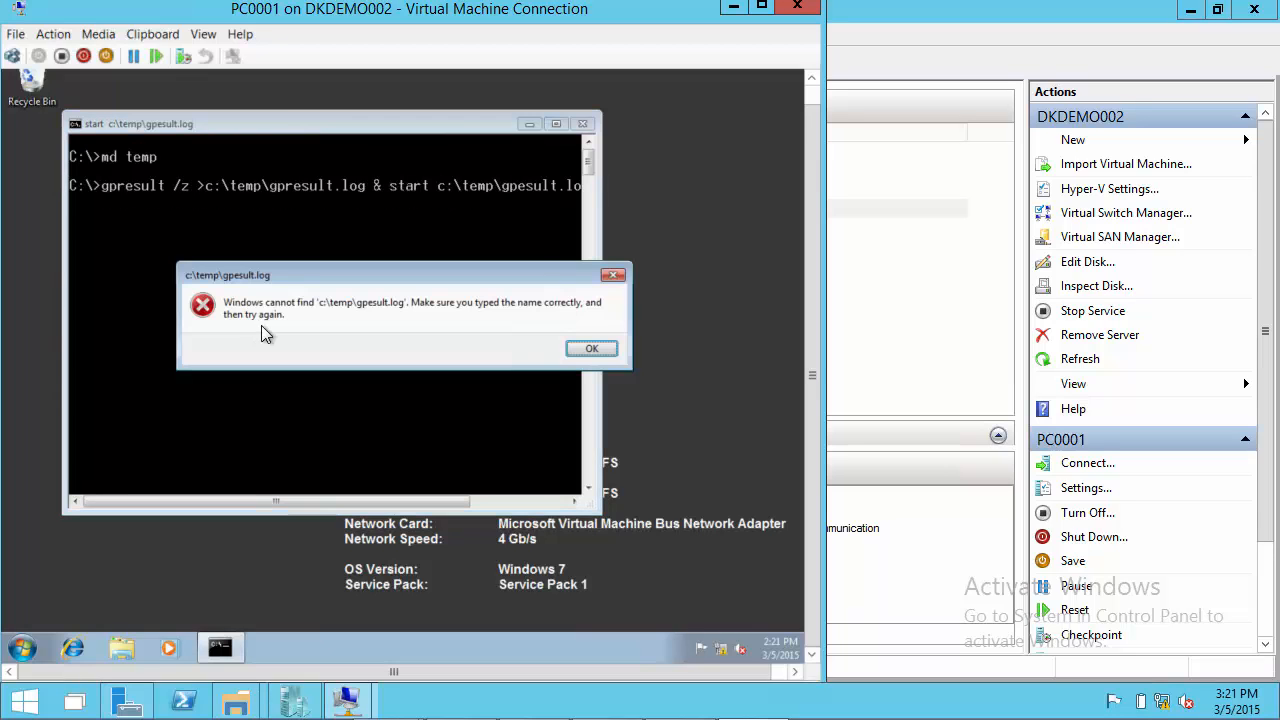
click(591, 350)
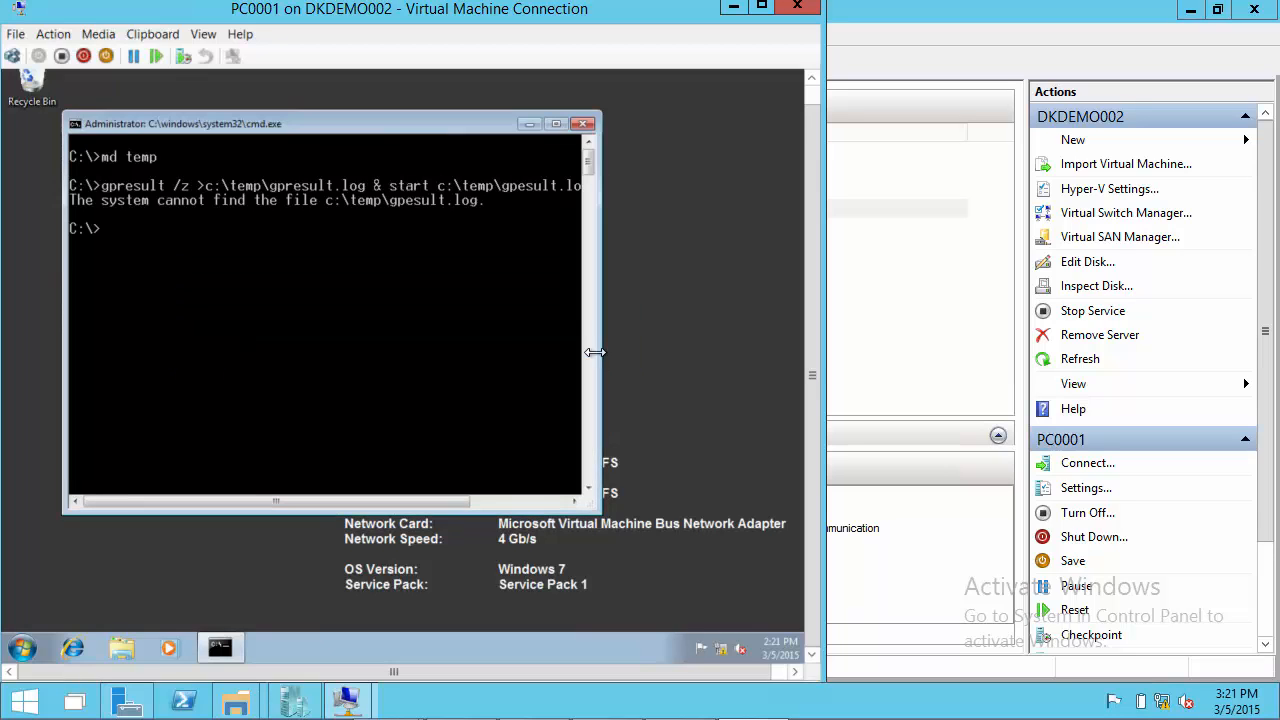
Change to the temp folder, list its contents and open gpresult.log
text(cd temp)
key(Return)
text(dir)
key(Return)
text(g)
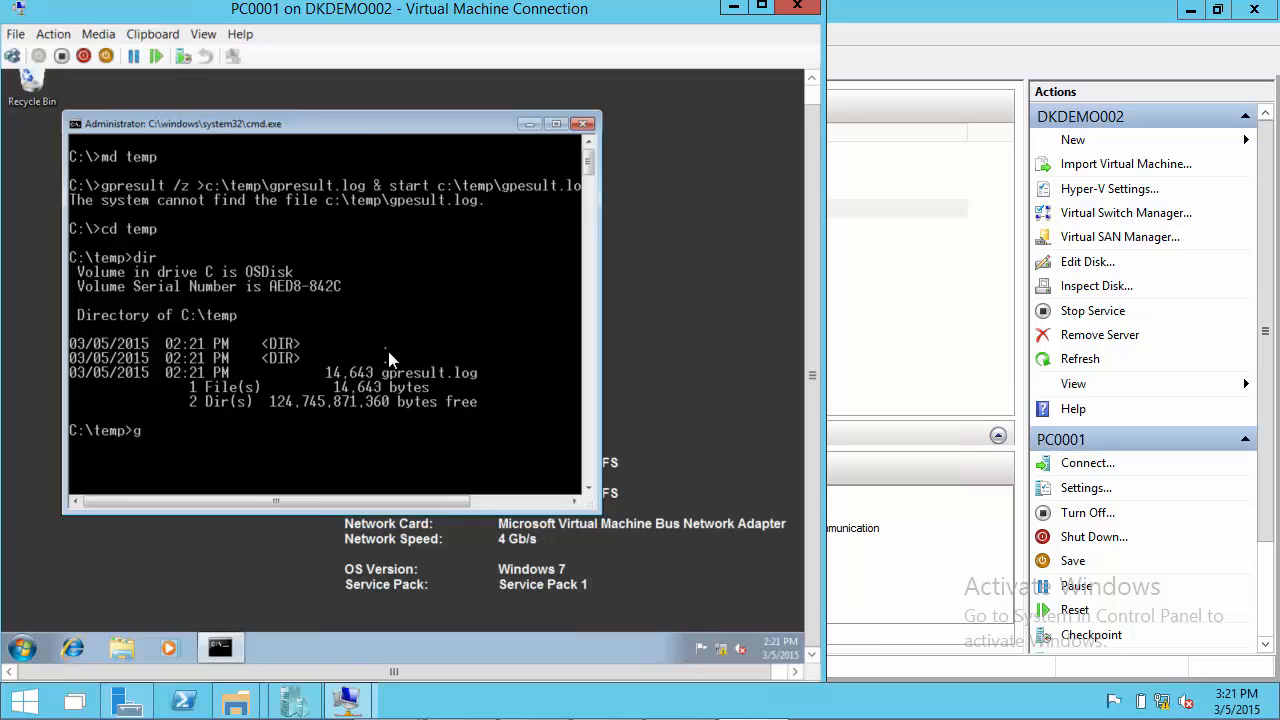
text(p)
key(Tab)
key(Return)
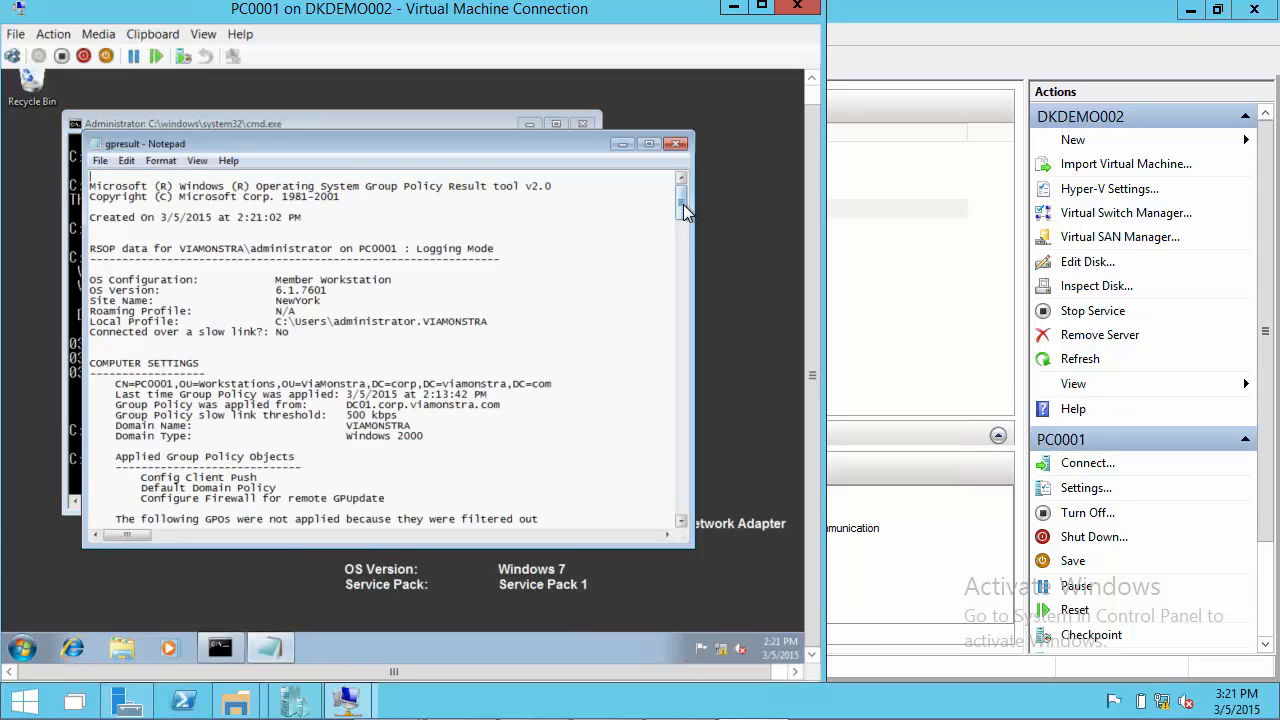
Review the Applied Group Policy Objects section of the gpresult log, highlighting the Config Client Push entry
drag(683, 204, 680, 235)
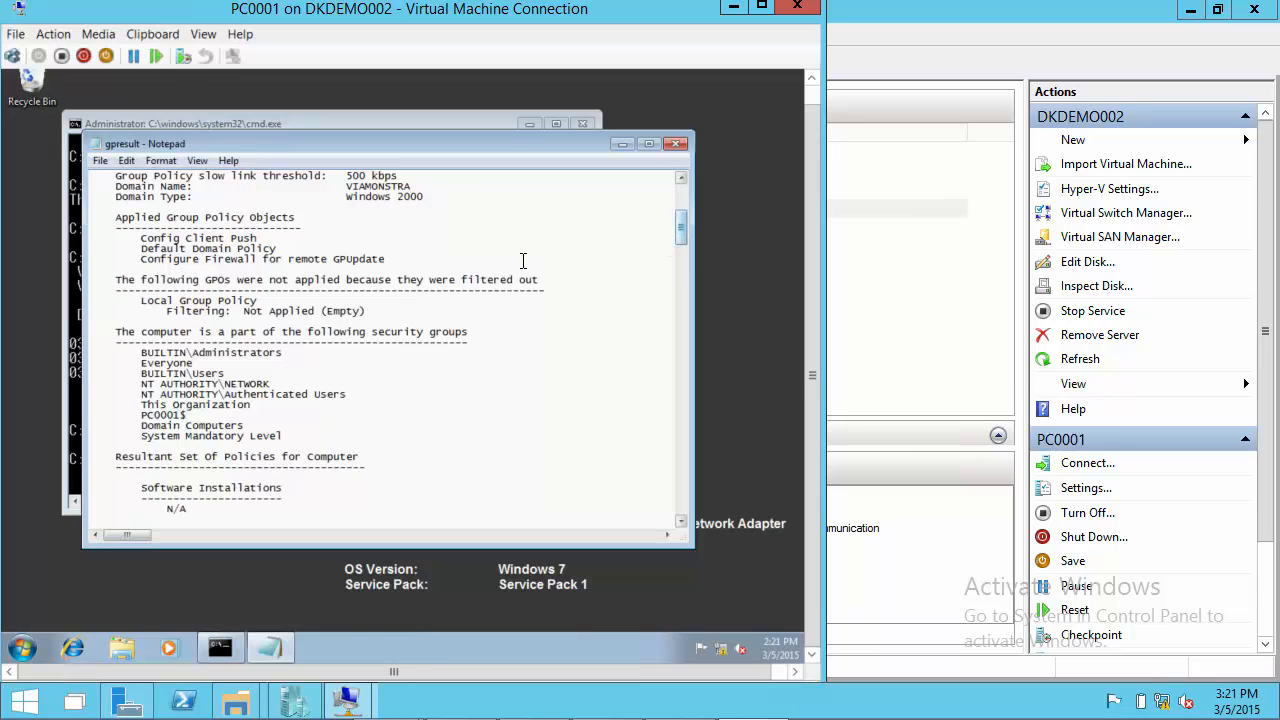
drag(416, 261, 258, 240)
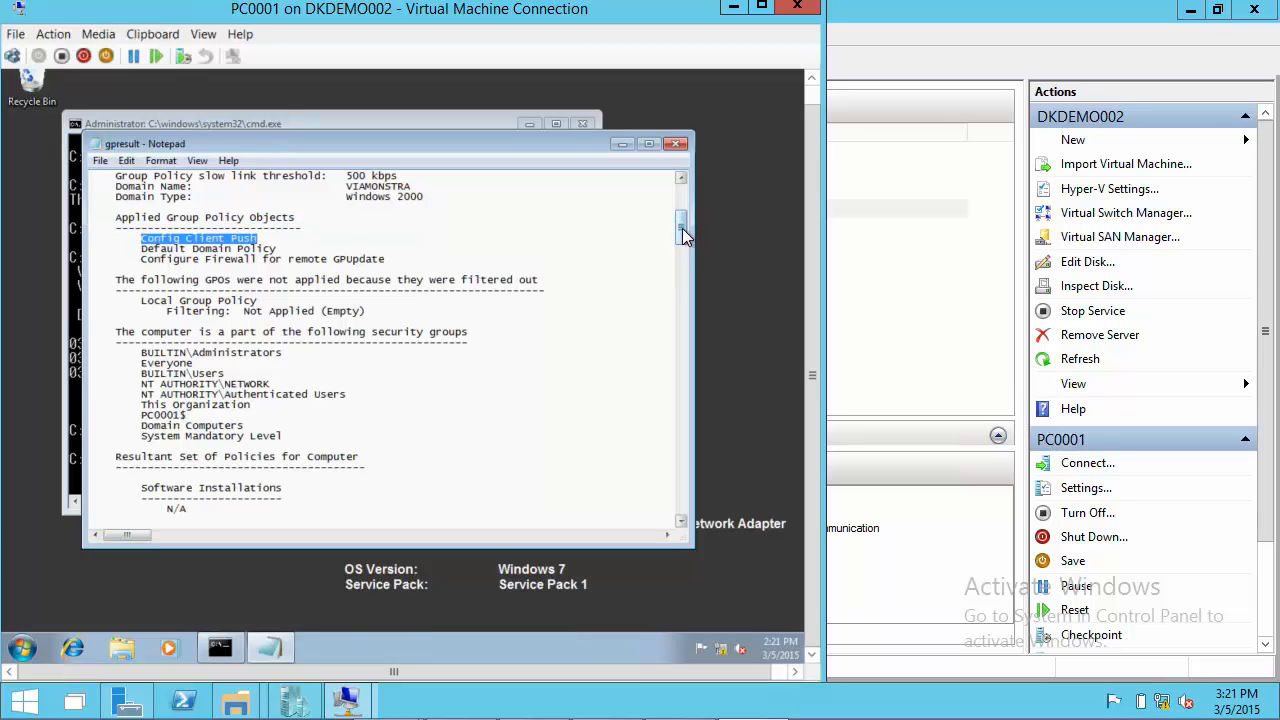
drag(683, 237, 635, 480)
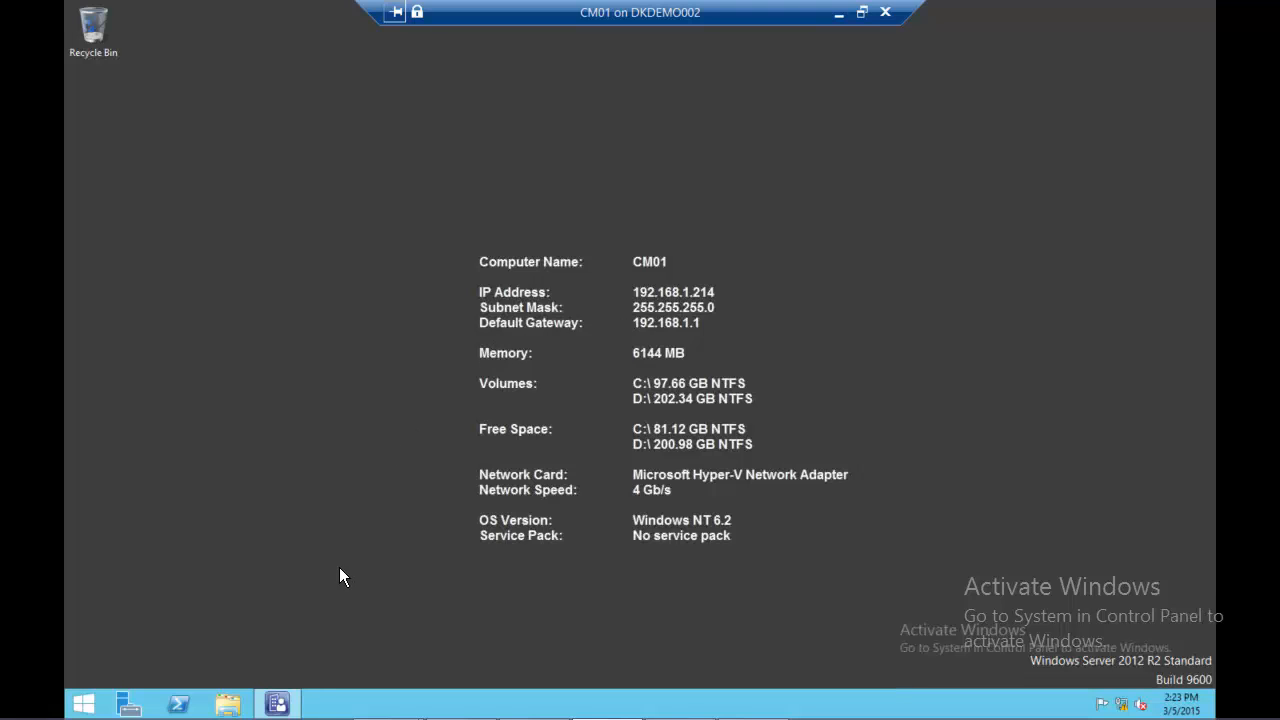
Switch to the Configuration Manager console on CM01 and show the available actions for PC0001 in All Systems
click(291, 705)
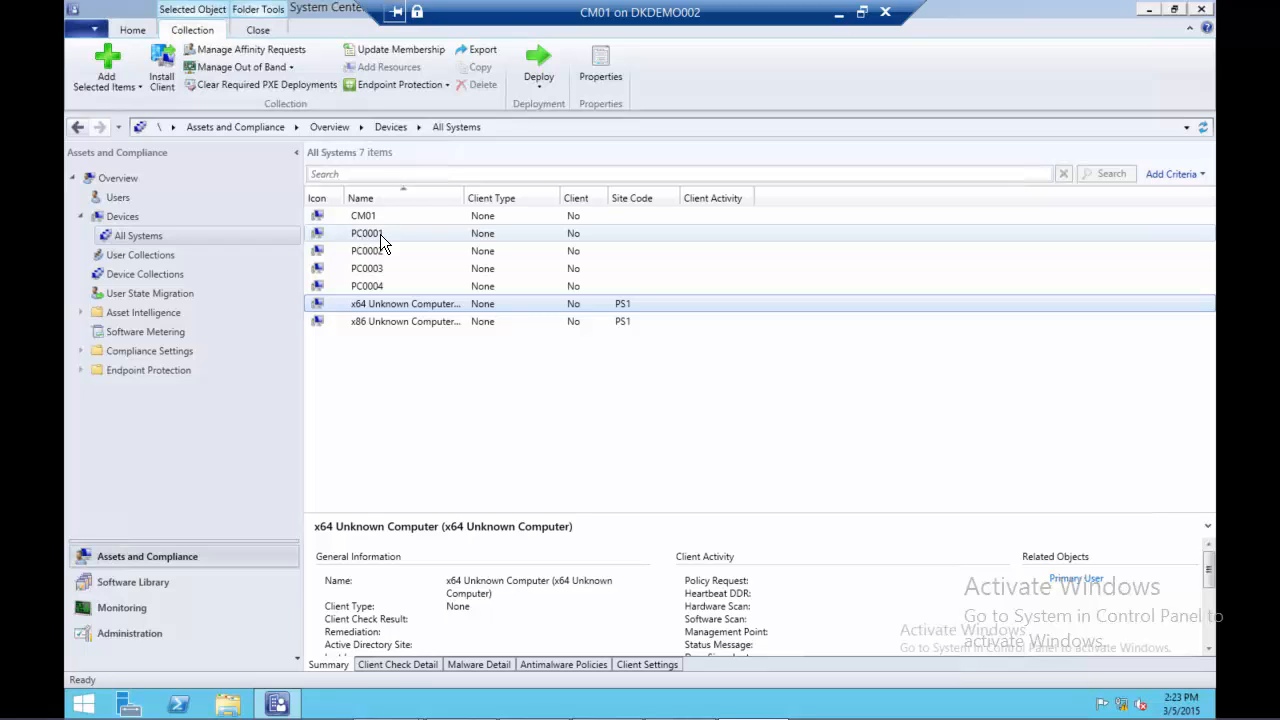
click(380, 234)
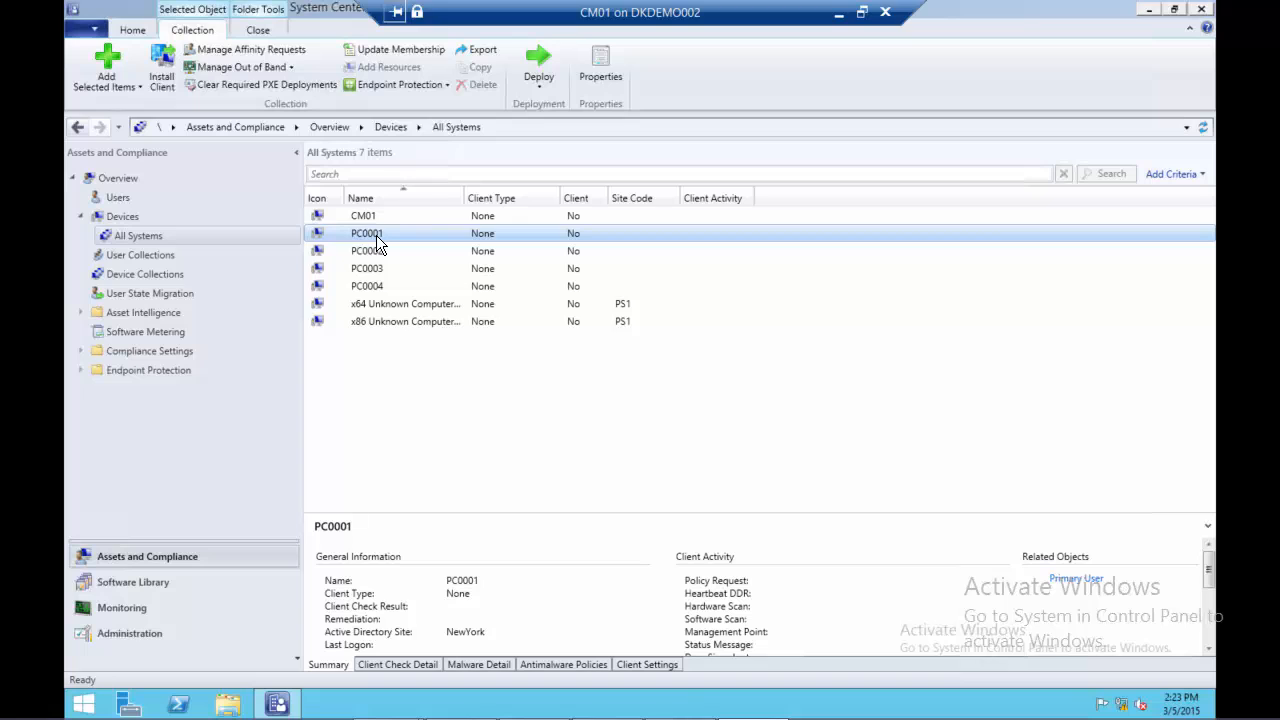
right_click(376, 235)
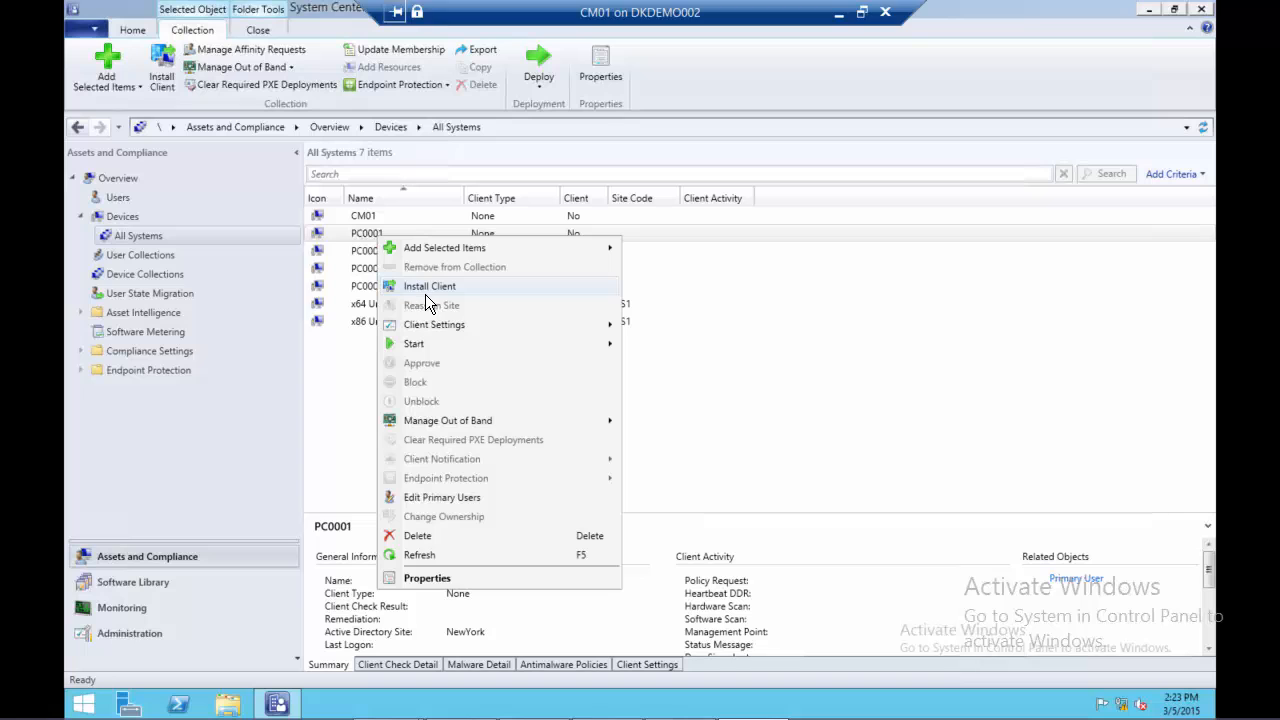
Open the folder d:\configmgr\logs on CM01 through the Run dialog
mouse_move(372, 706)
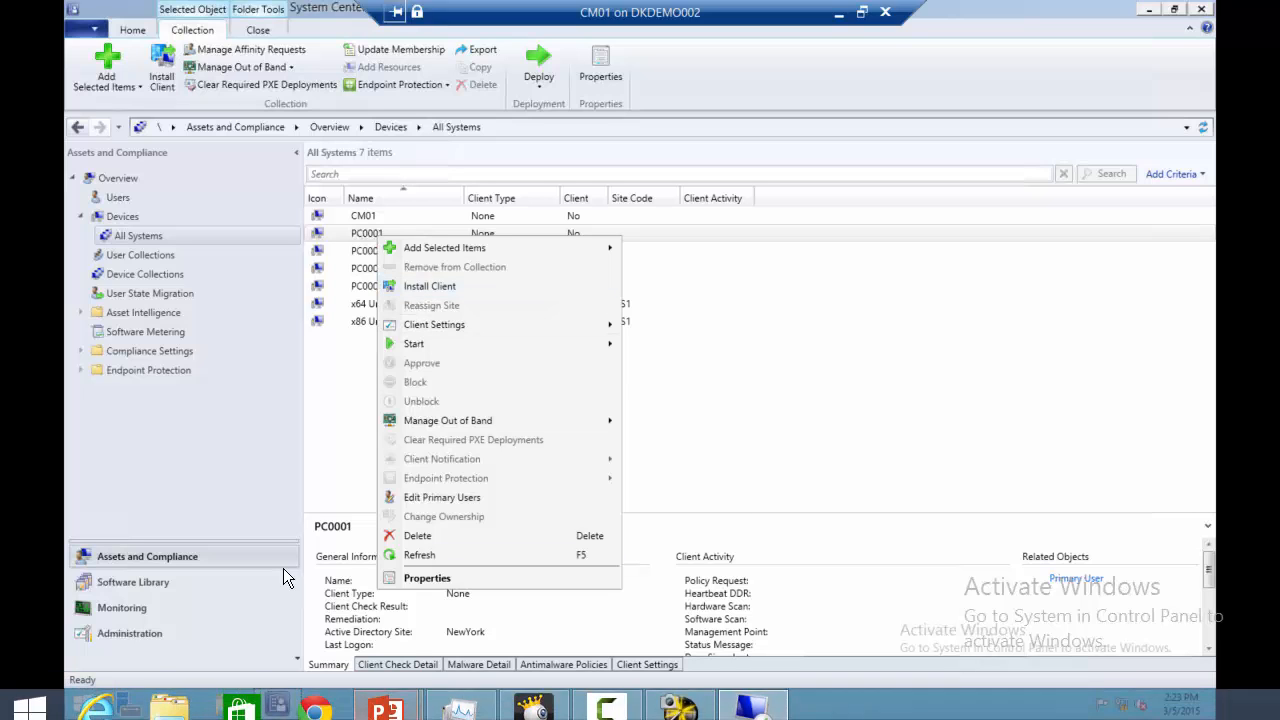
right_click(84, 706)
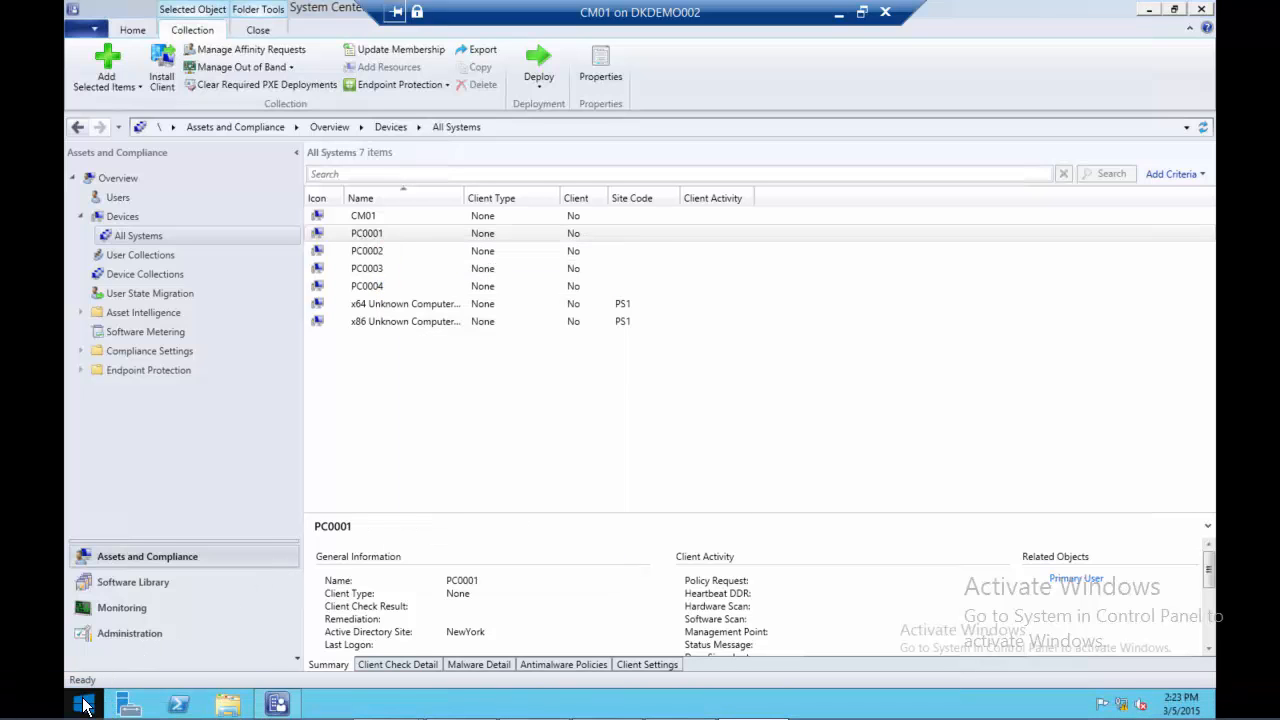
click(144, 649)
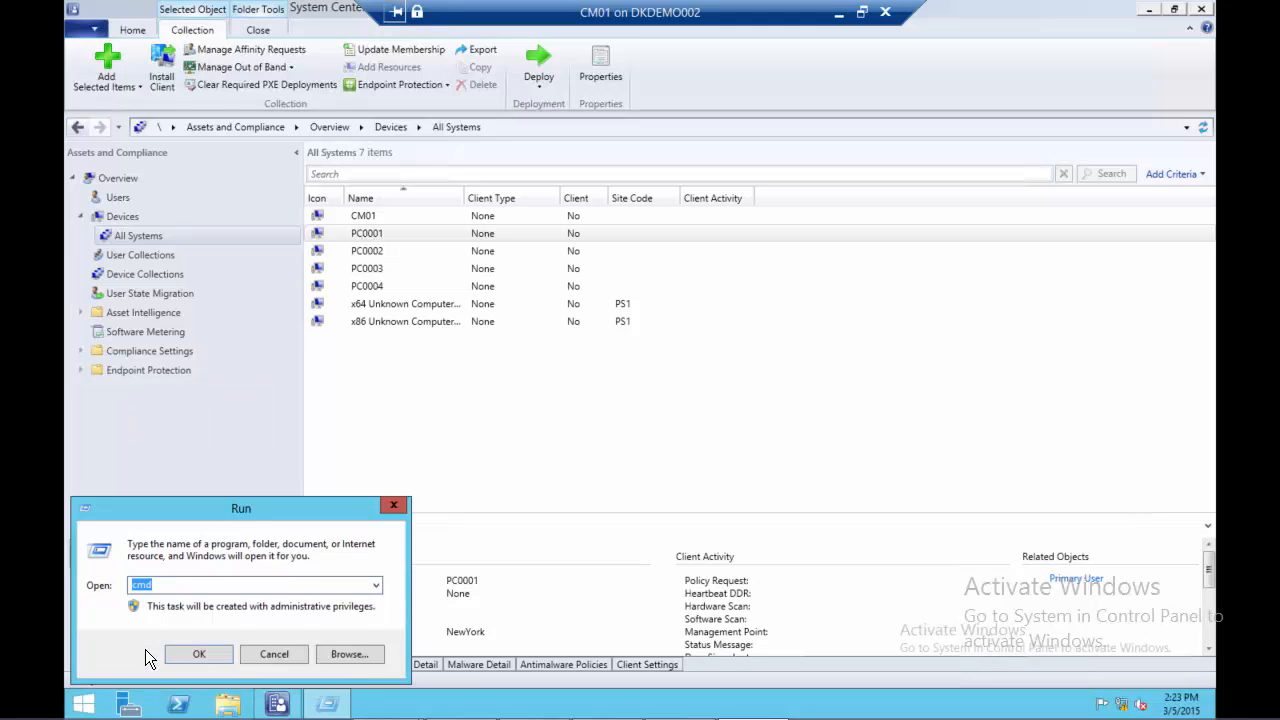
text(d:\)
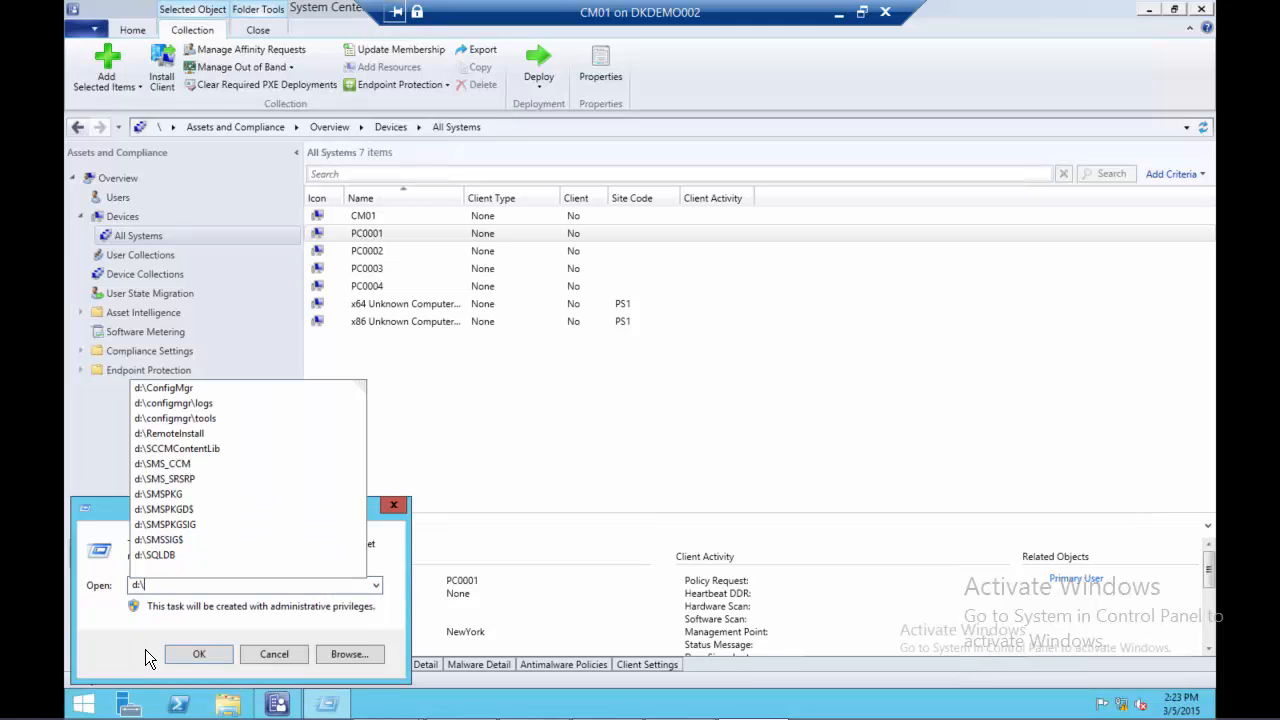
text(c)
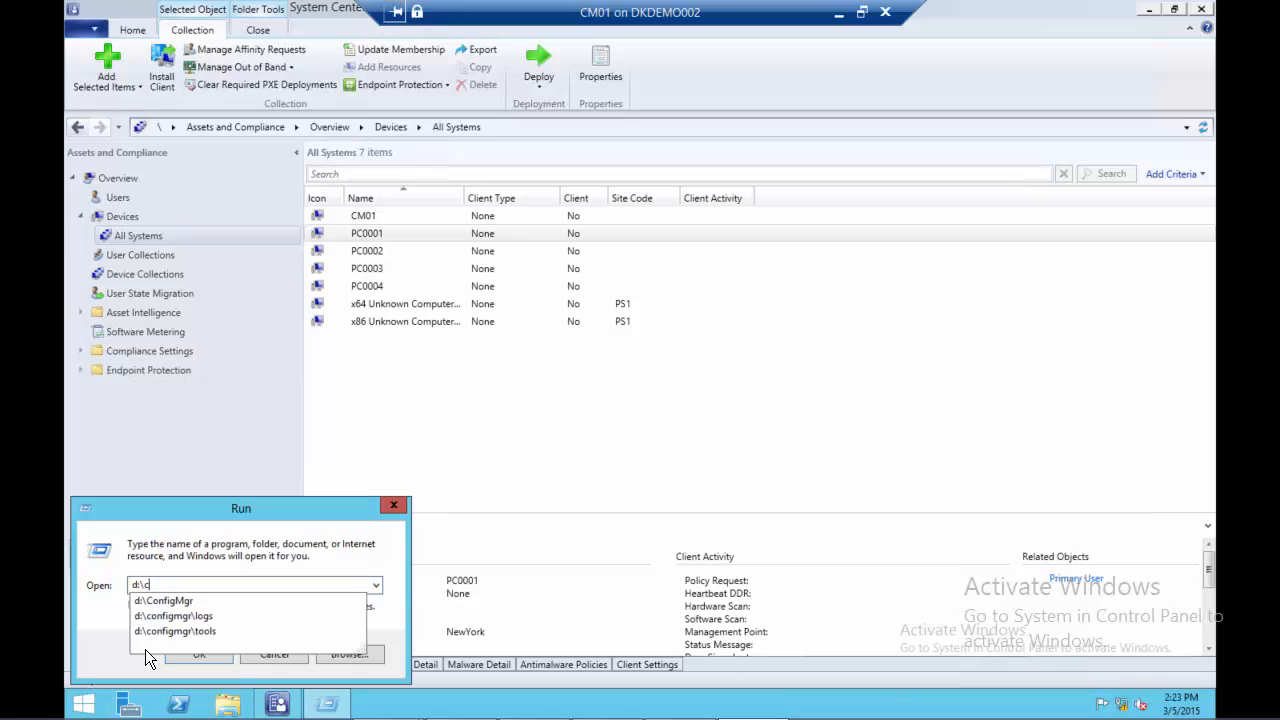
text(onfigmgr\logs)
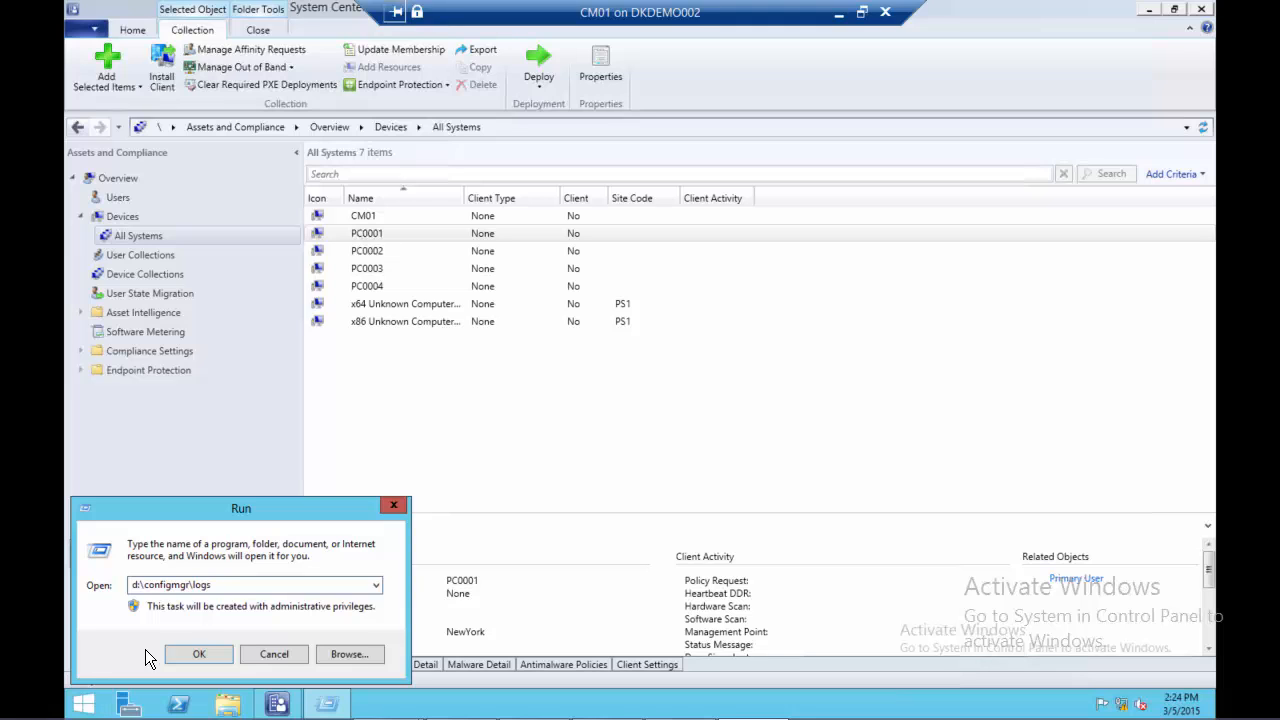
key(Return)
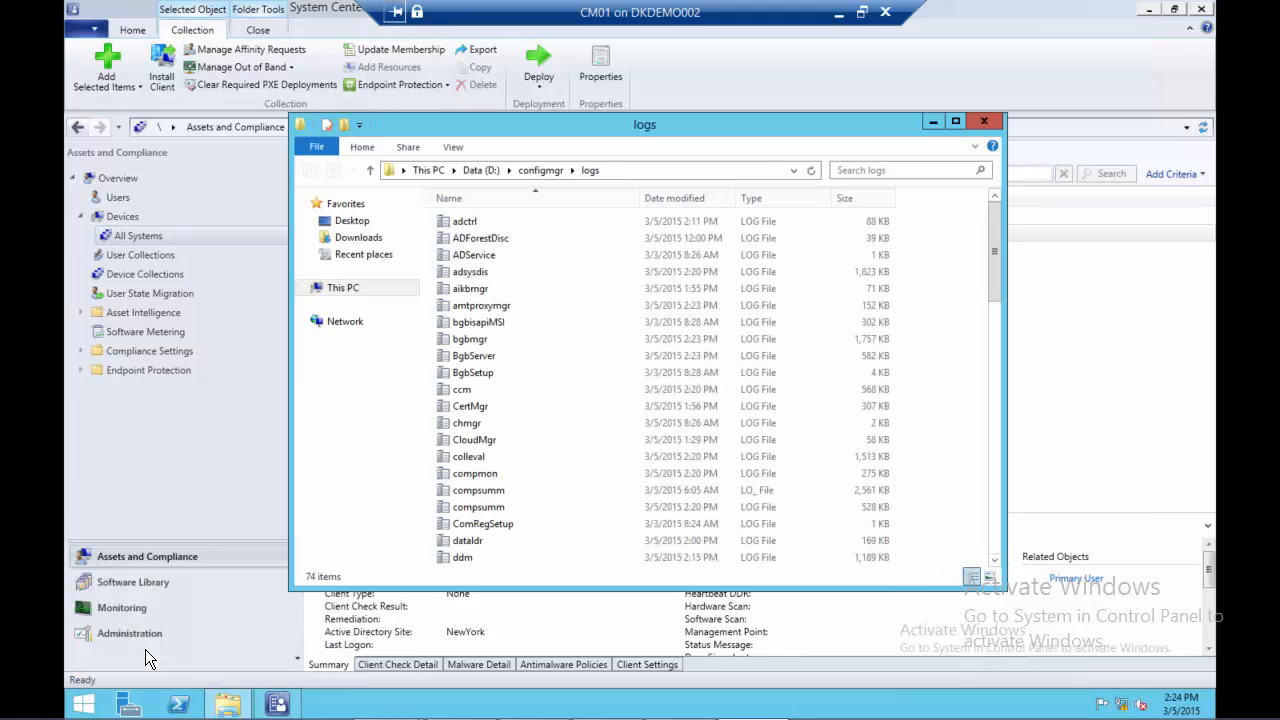
Find the ccm log file in the logs folder and open it in Configuration Manager Trace Log Tool
click(467, 342)
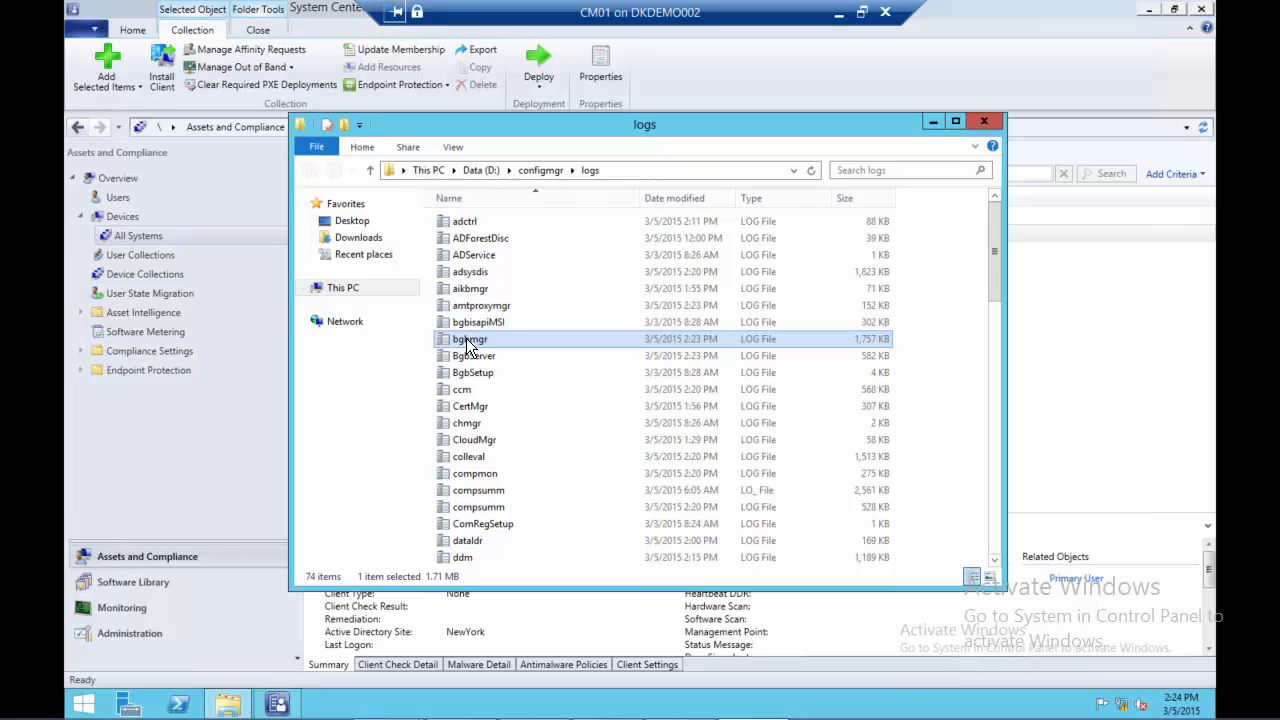
text(ccm)
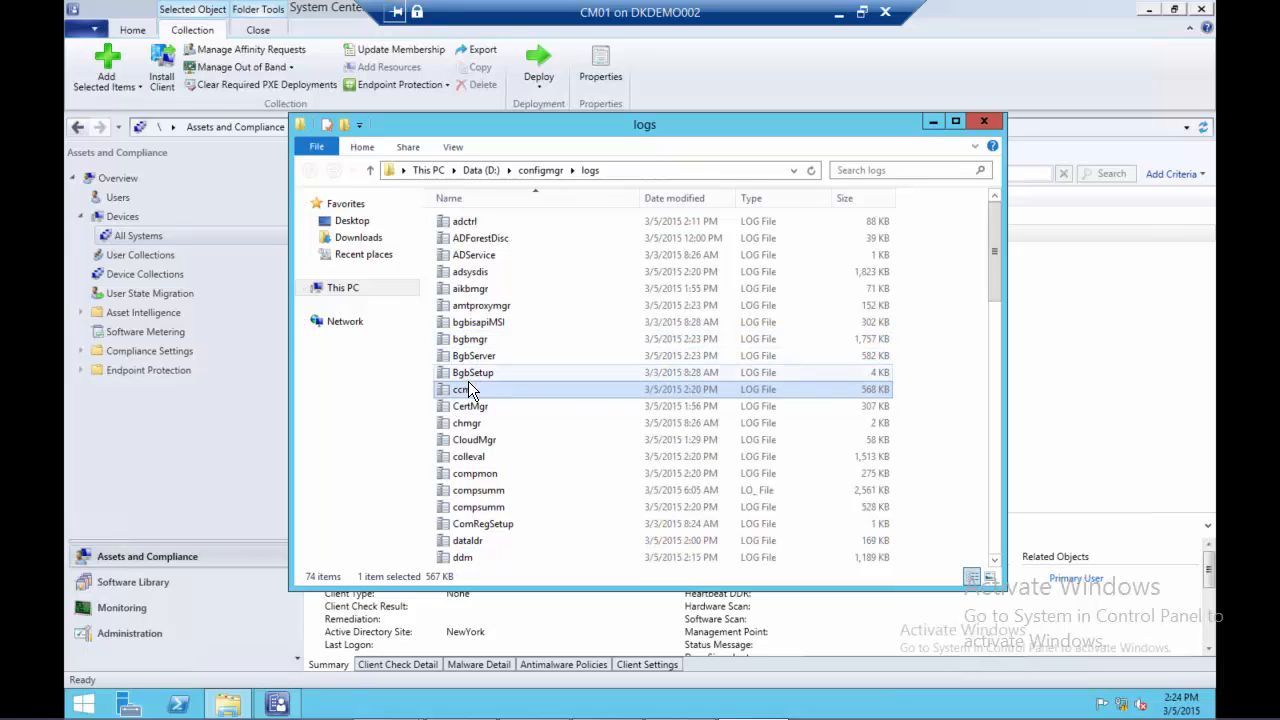
double_click(466, 387)
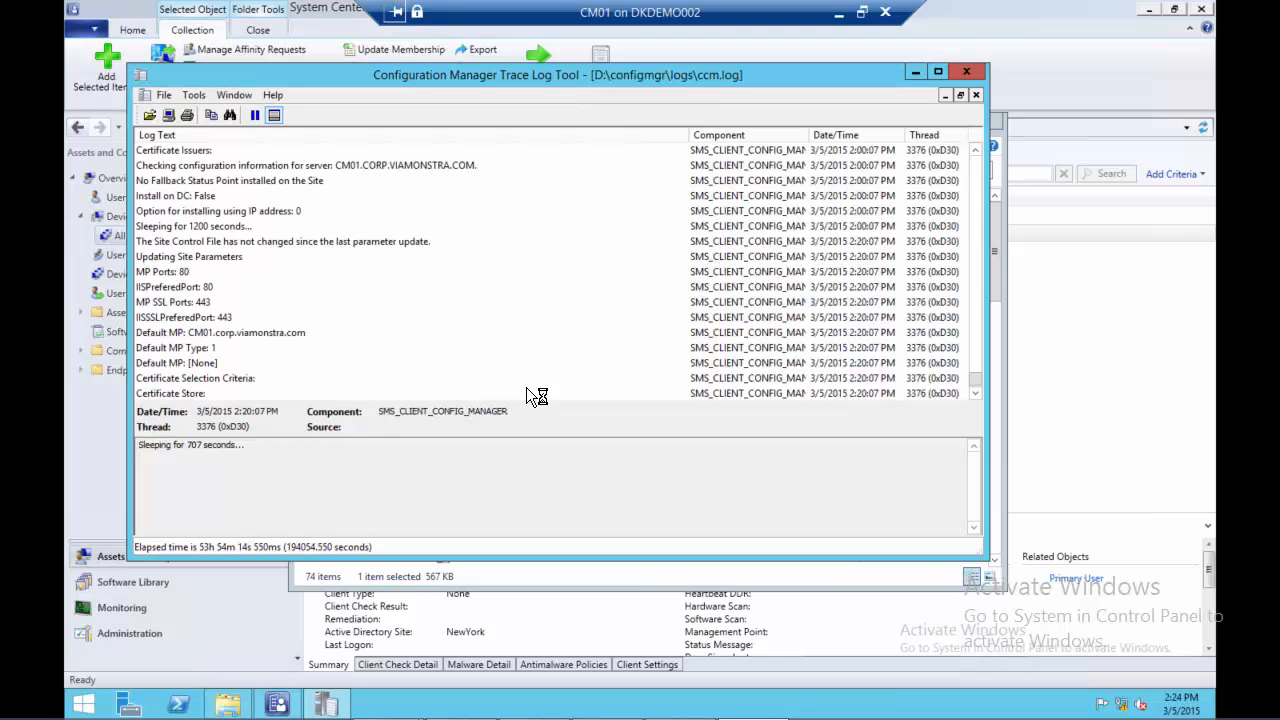
Search upward from the end of ccm.log for pc0001 and examine the client push entries preceding the match
click(976, 394)
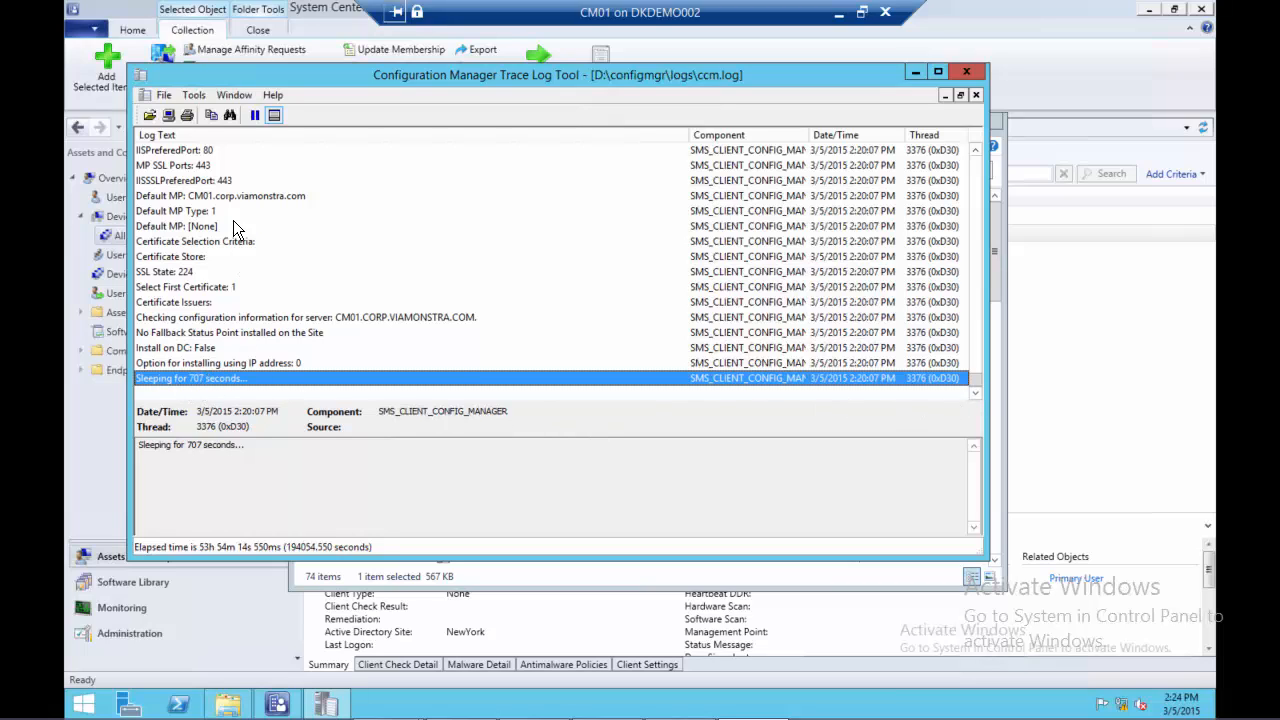
click(231, 115)
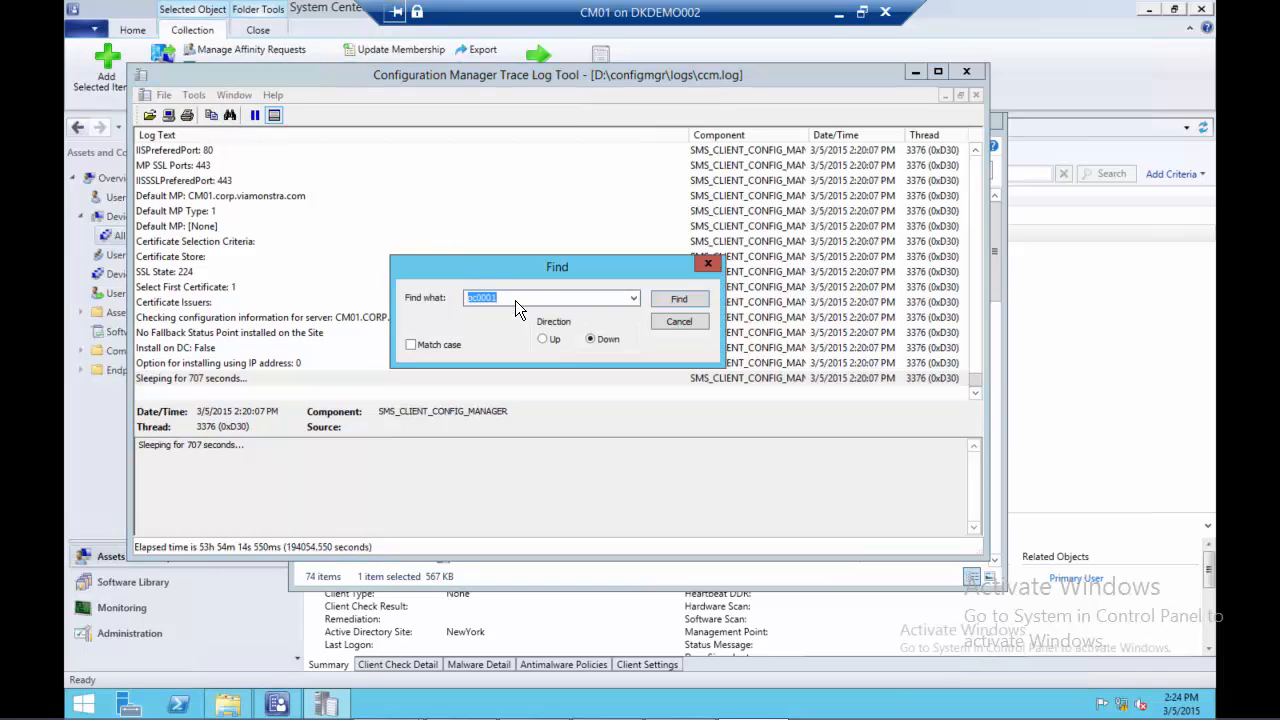
click(545, 339)
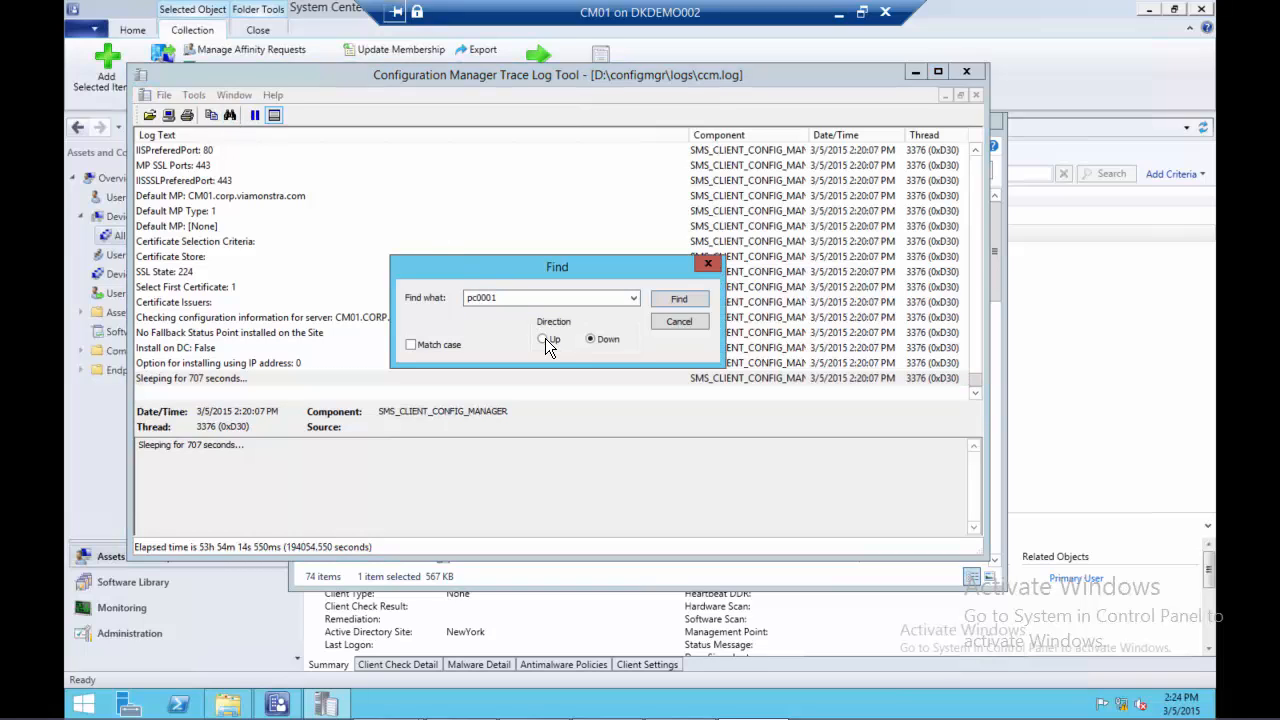
click(677, 300)
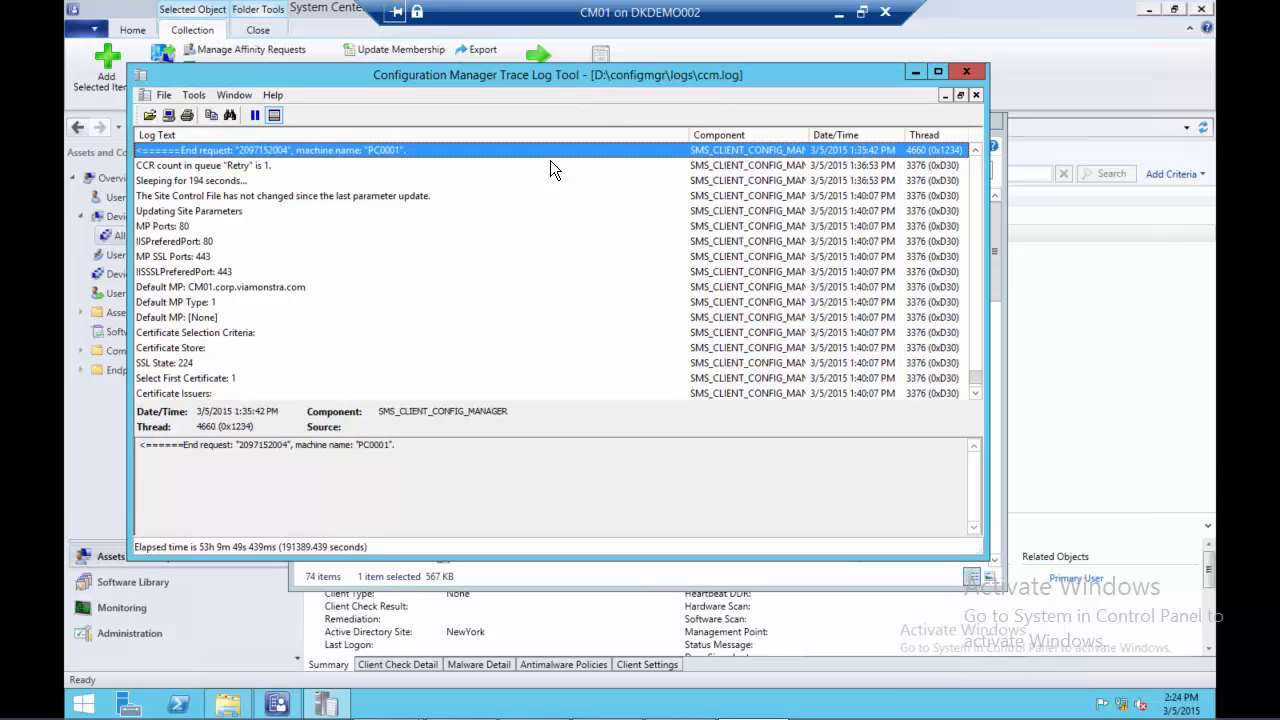
key(Page_Up)
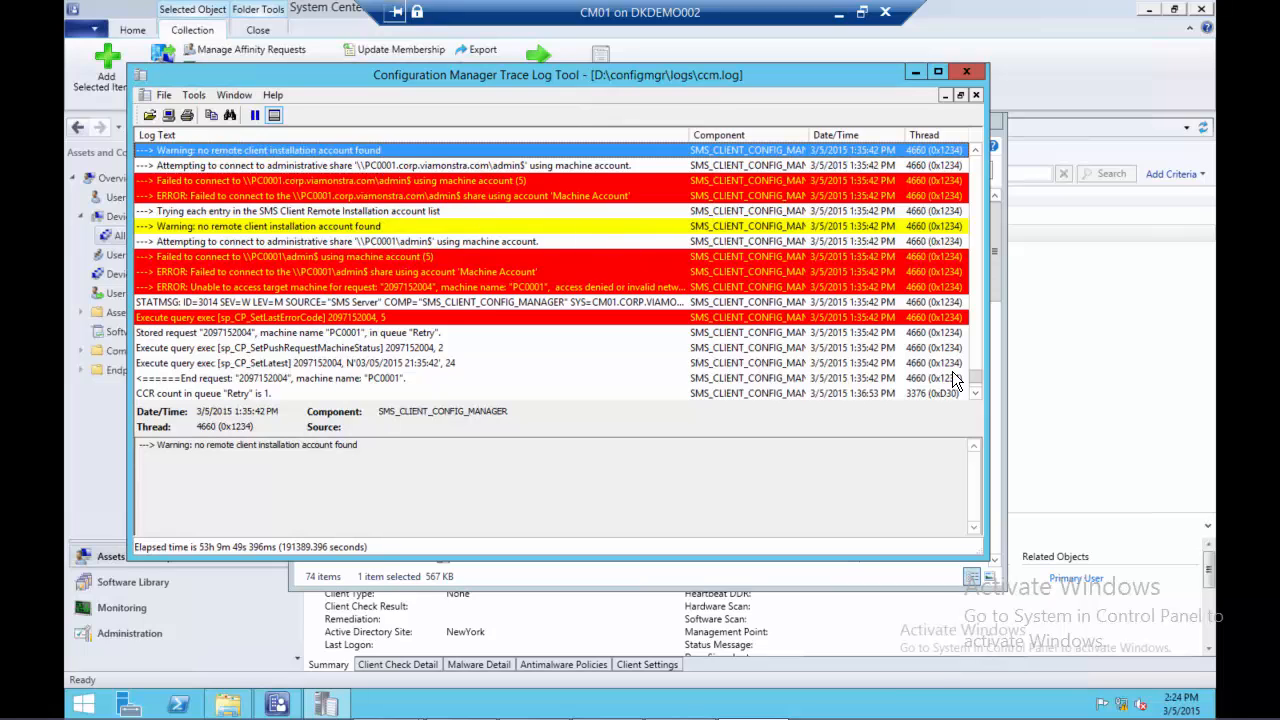
Switch to File Explorer and cut the 2097152004.ccr file from the d:\configmgr\inboxes\ccrretry.box folder
drag(972, 376, 973, 384)
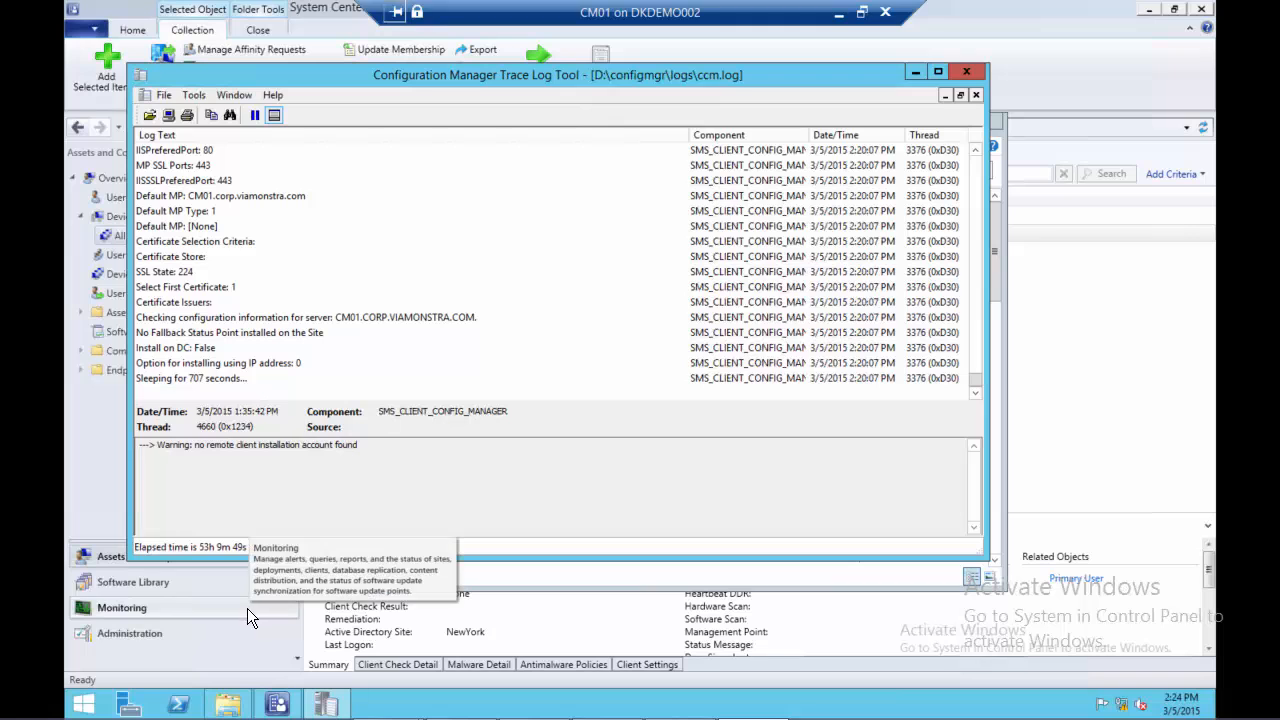
click(228, 705)
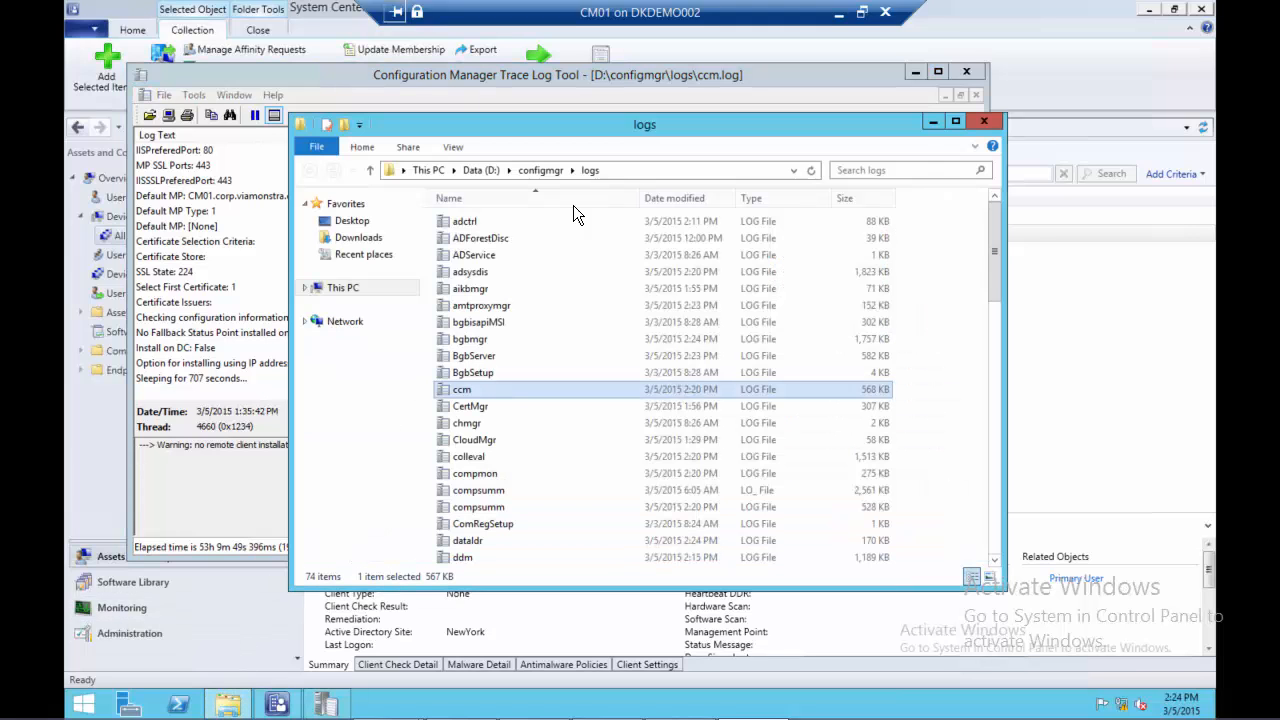
click(542, 170)
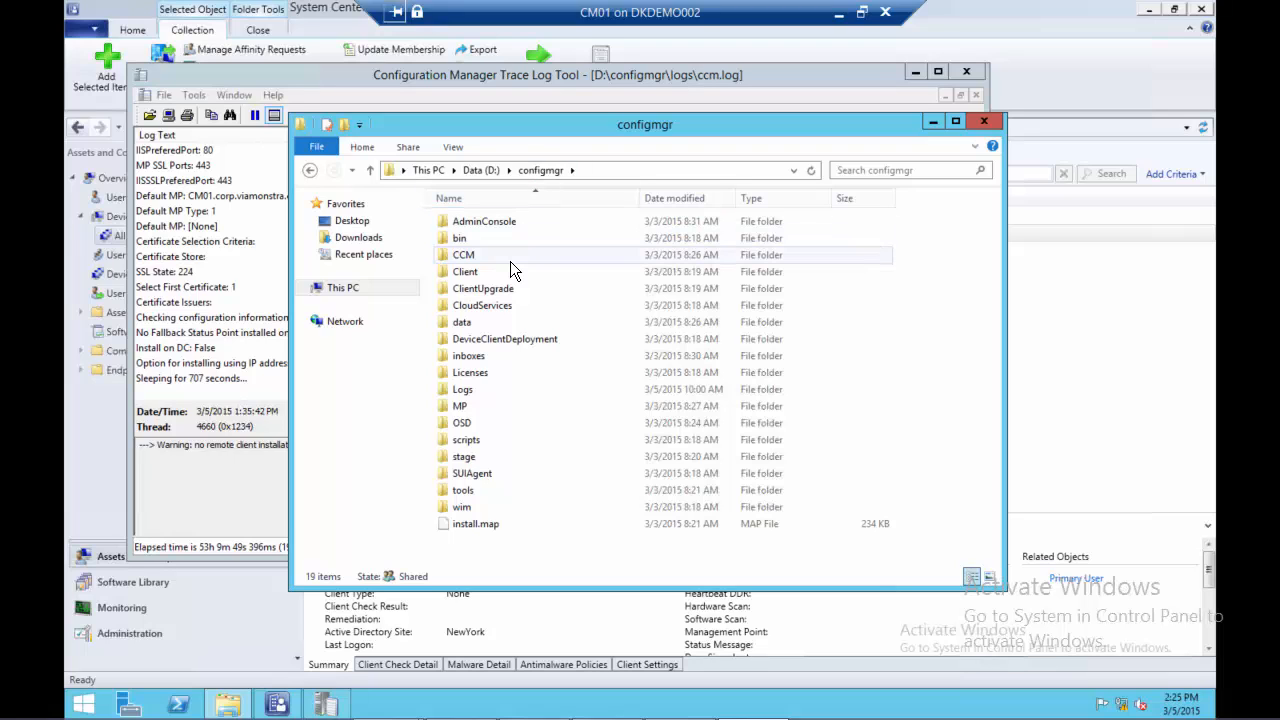
double_click(471, 356)
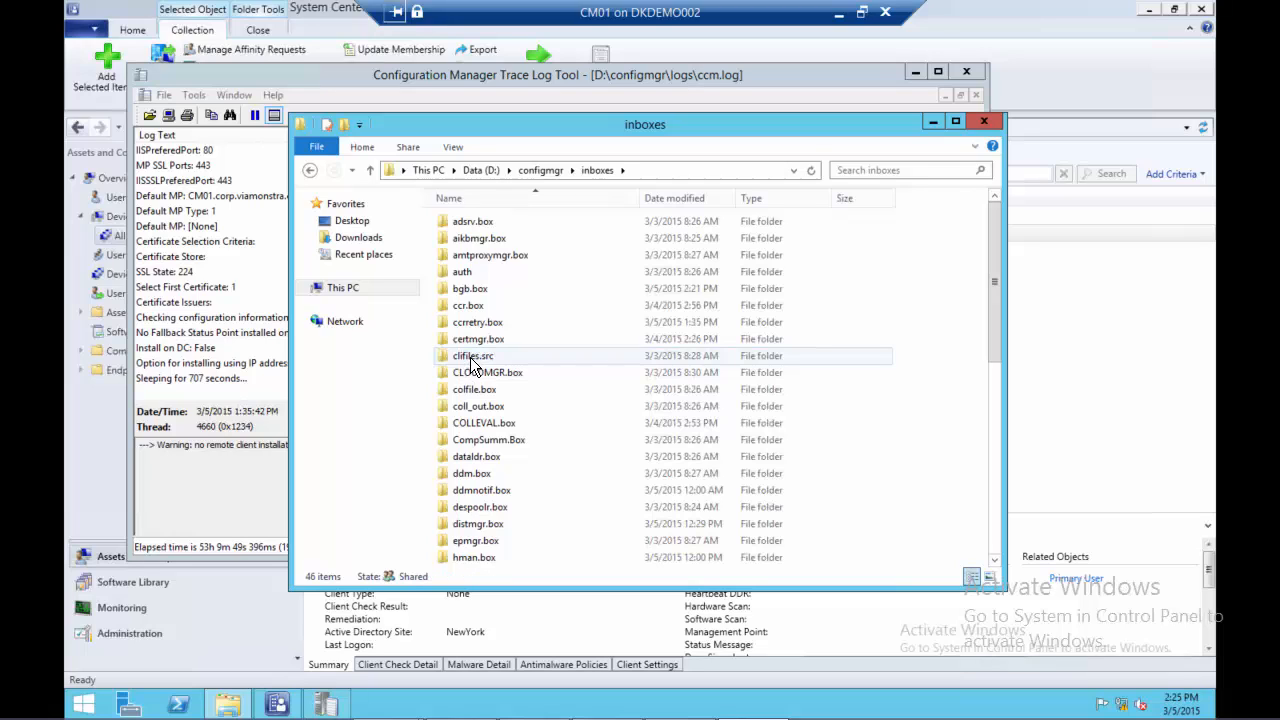
double_click(478, 322)
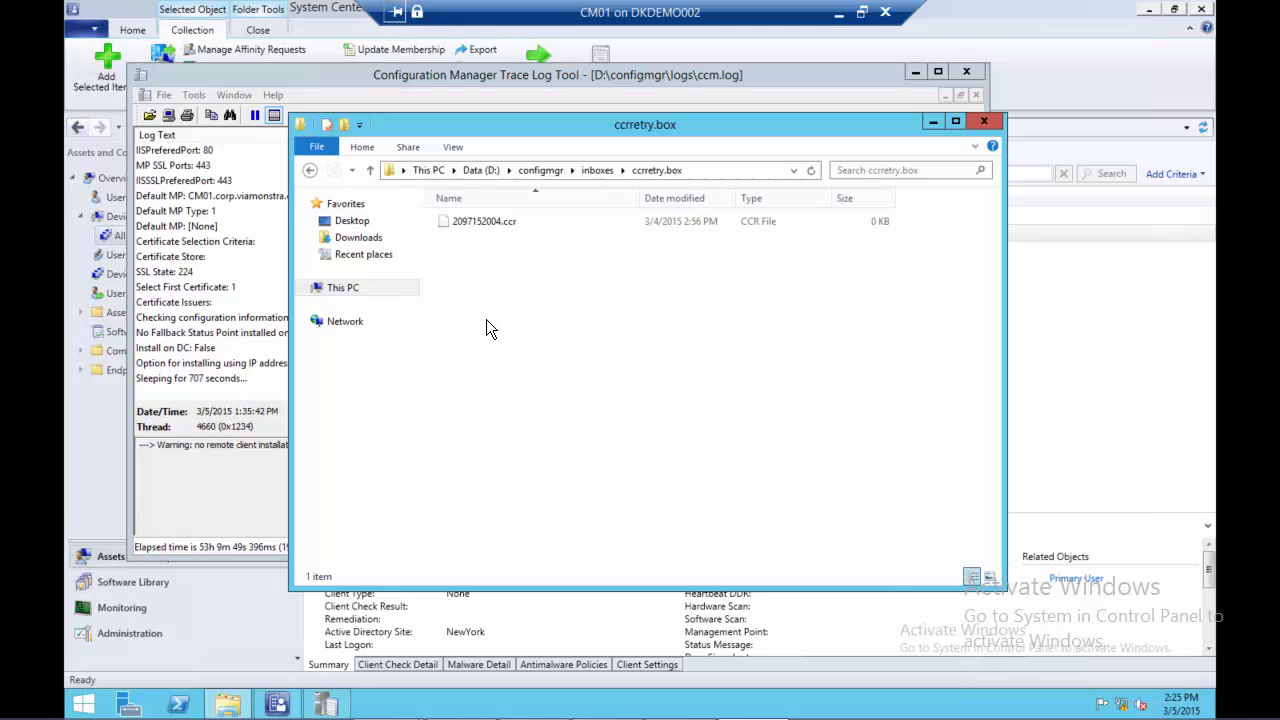
click(475, 224)
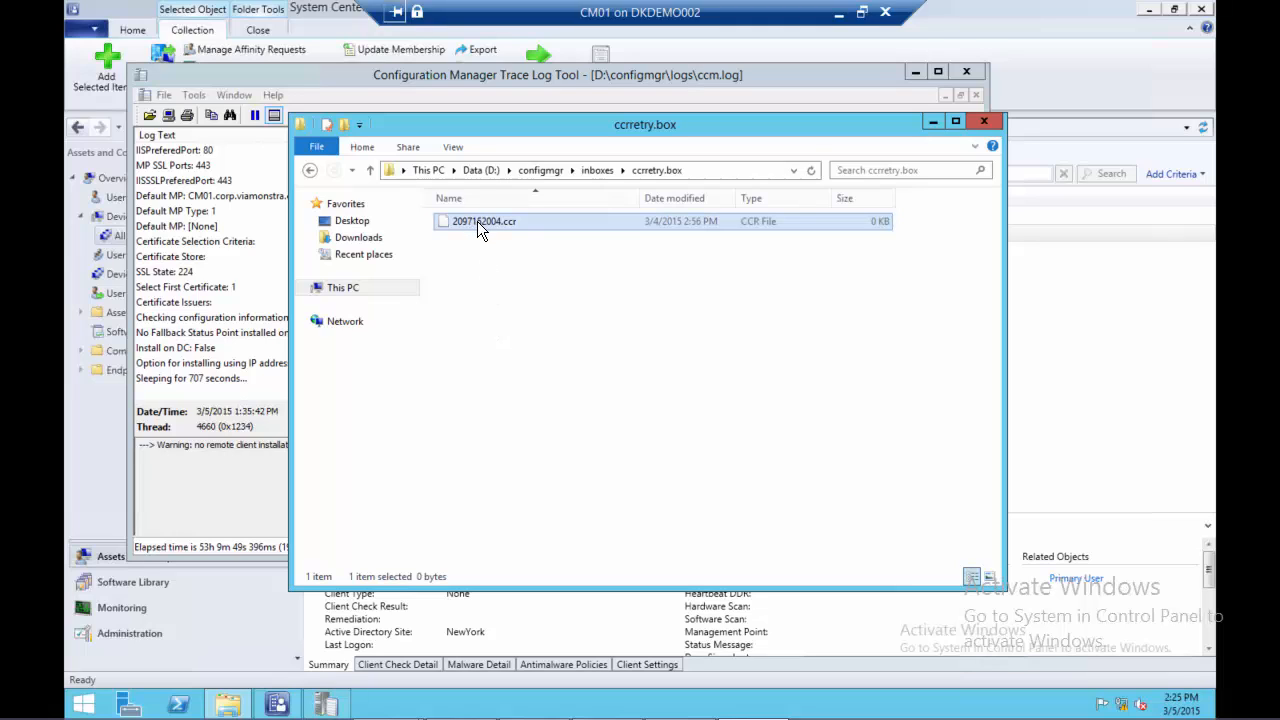
right_click(477, 221)
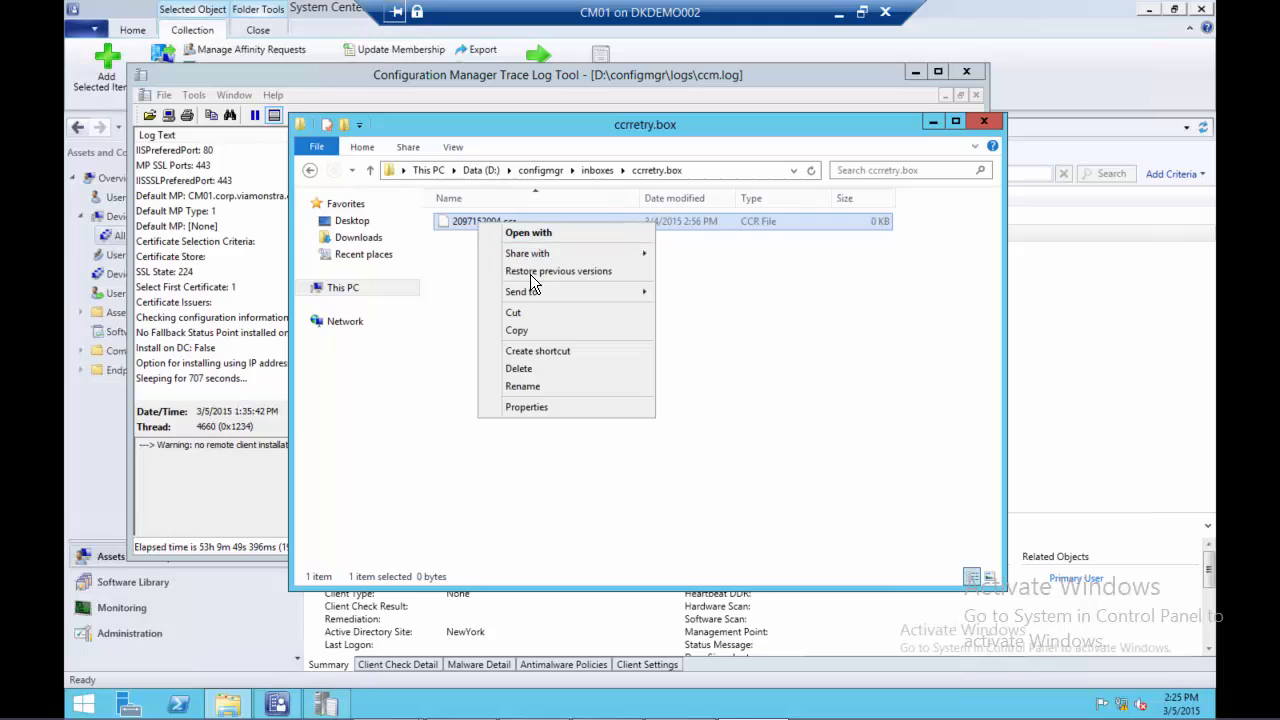
click(537, 312)
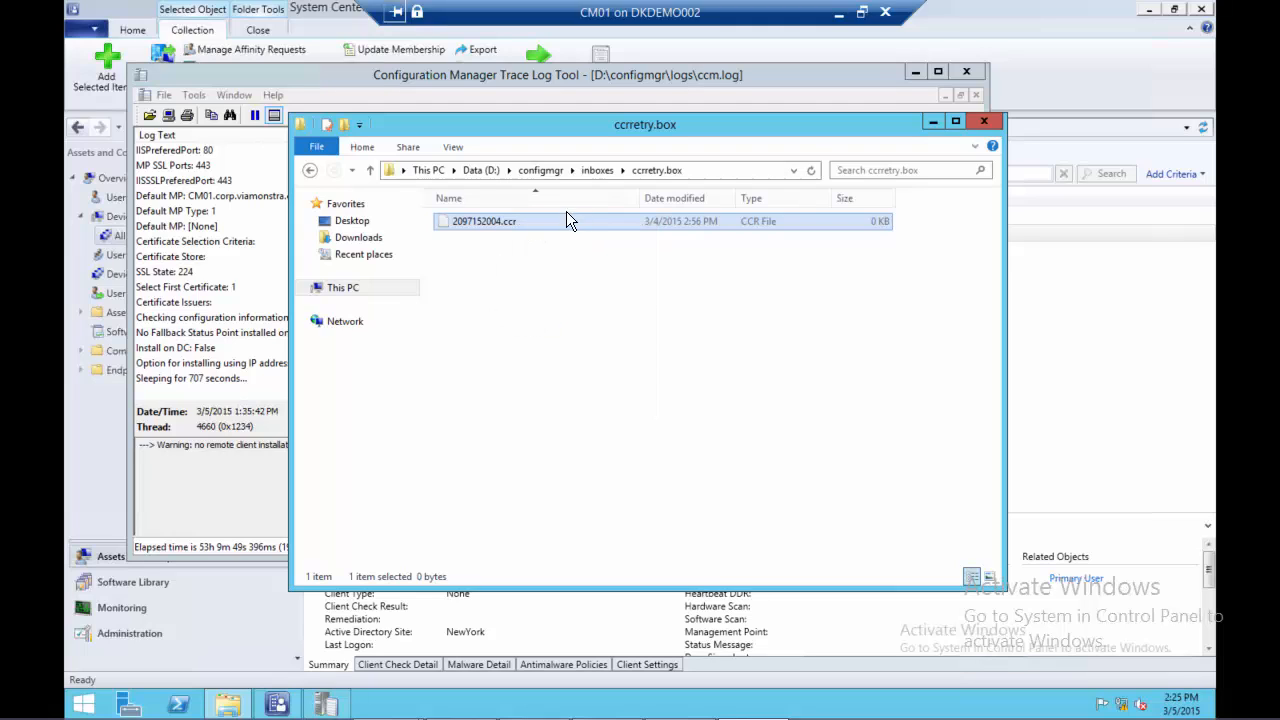
Paste the cut 2097152004.ccr file into the inproc folder inside d:\configmgr\inboxes\ccr.box
click(547, 172)
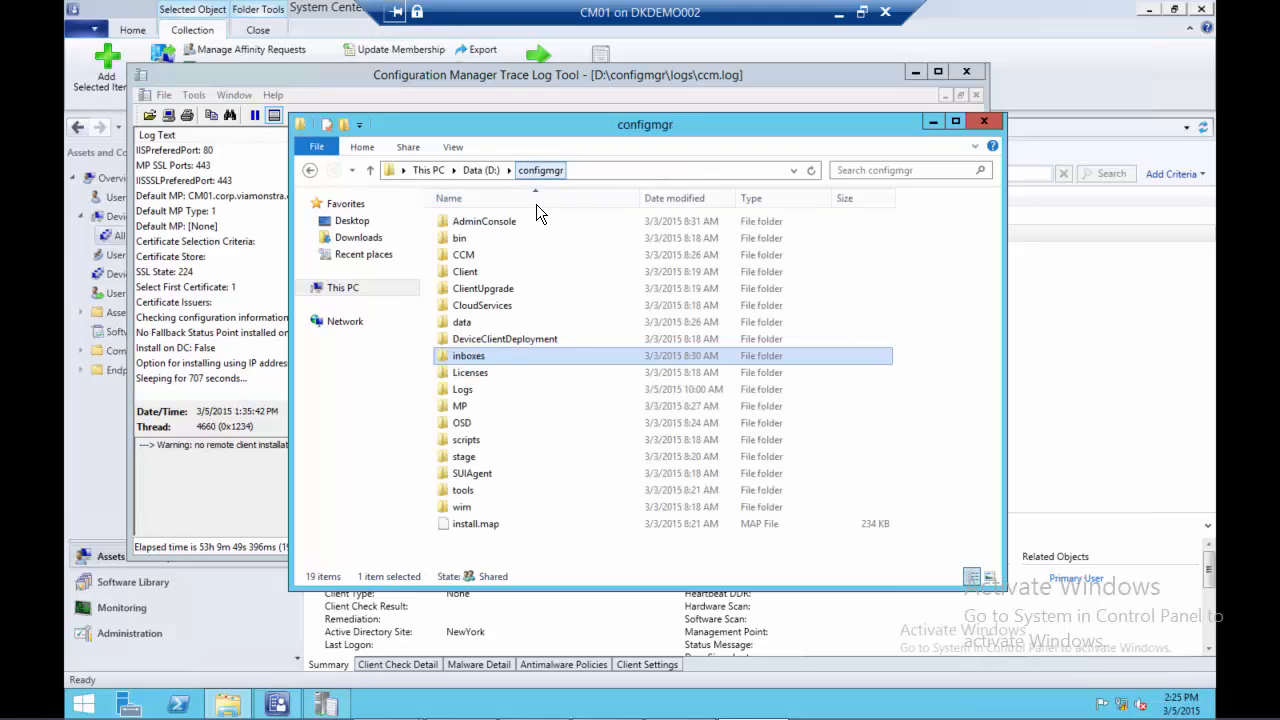
double_click(480, 357)
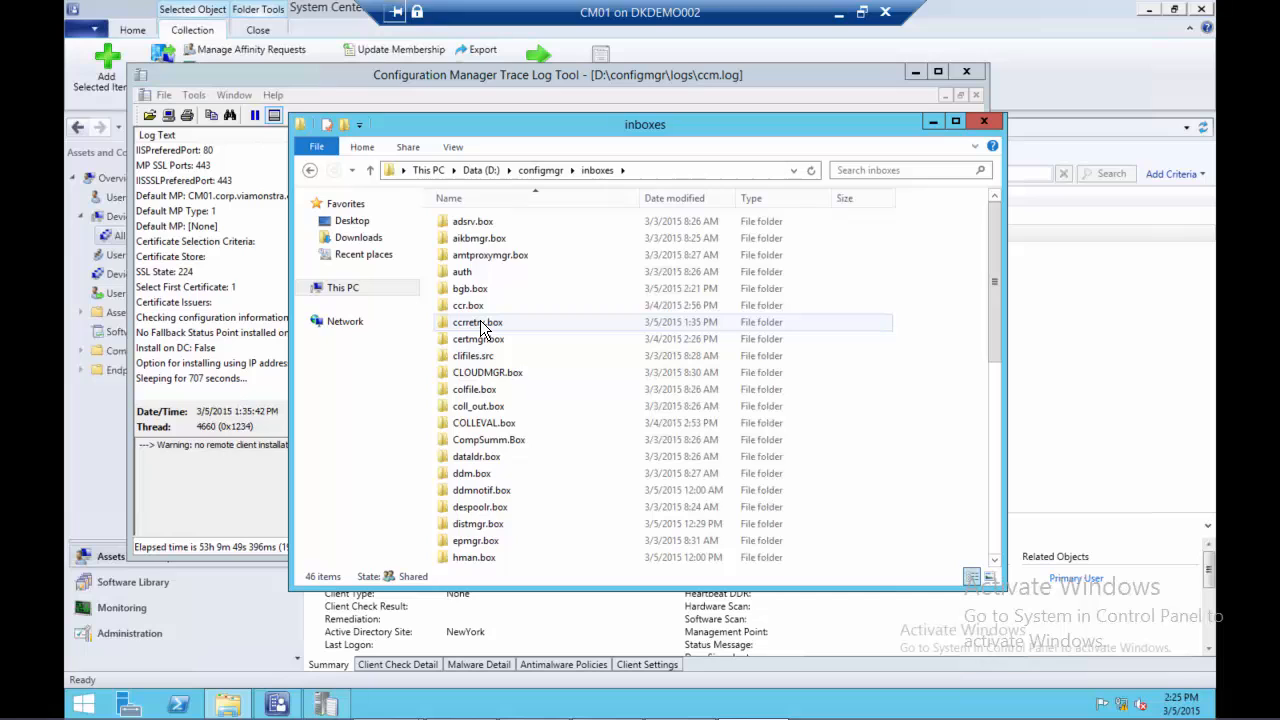
double_click(480, 324)
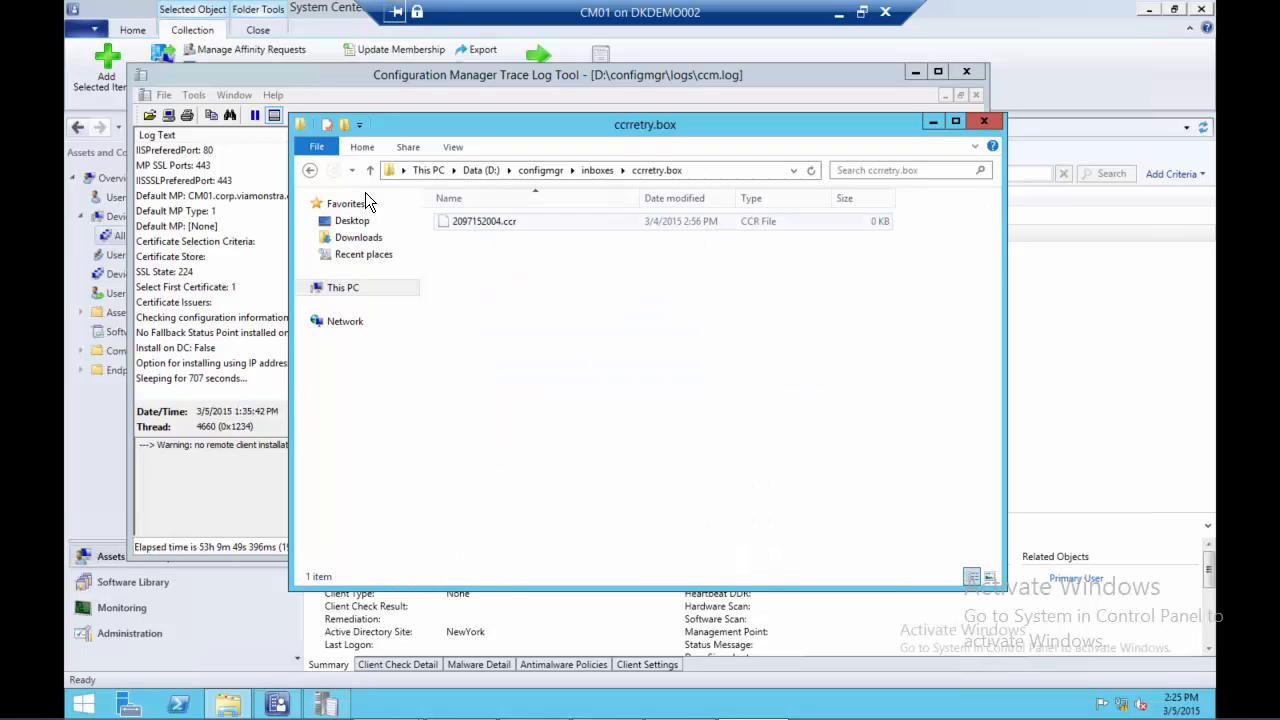
click(311, 172)
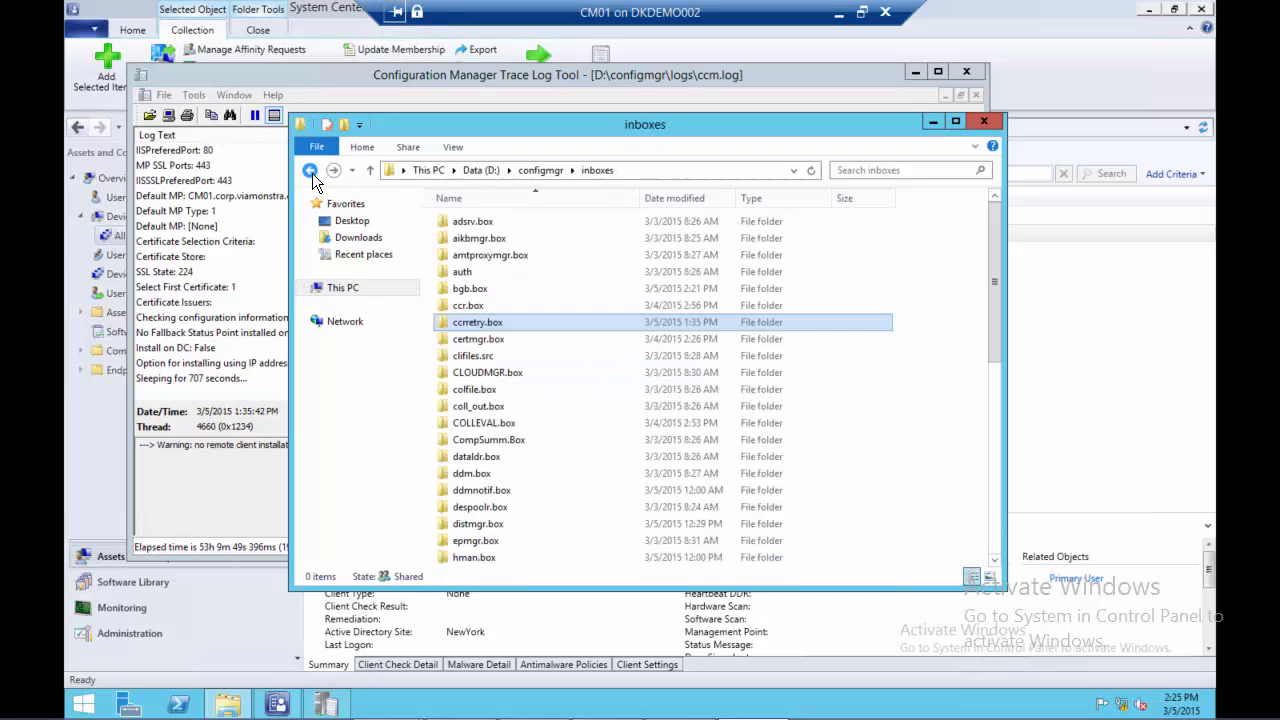
double_click(468, 305)
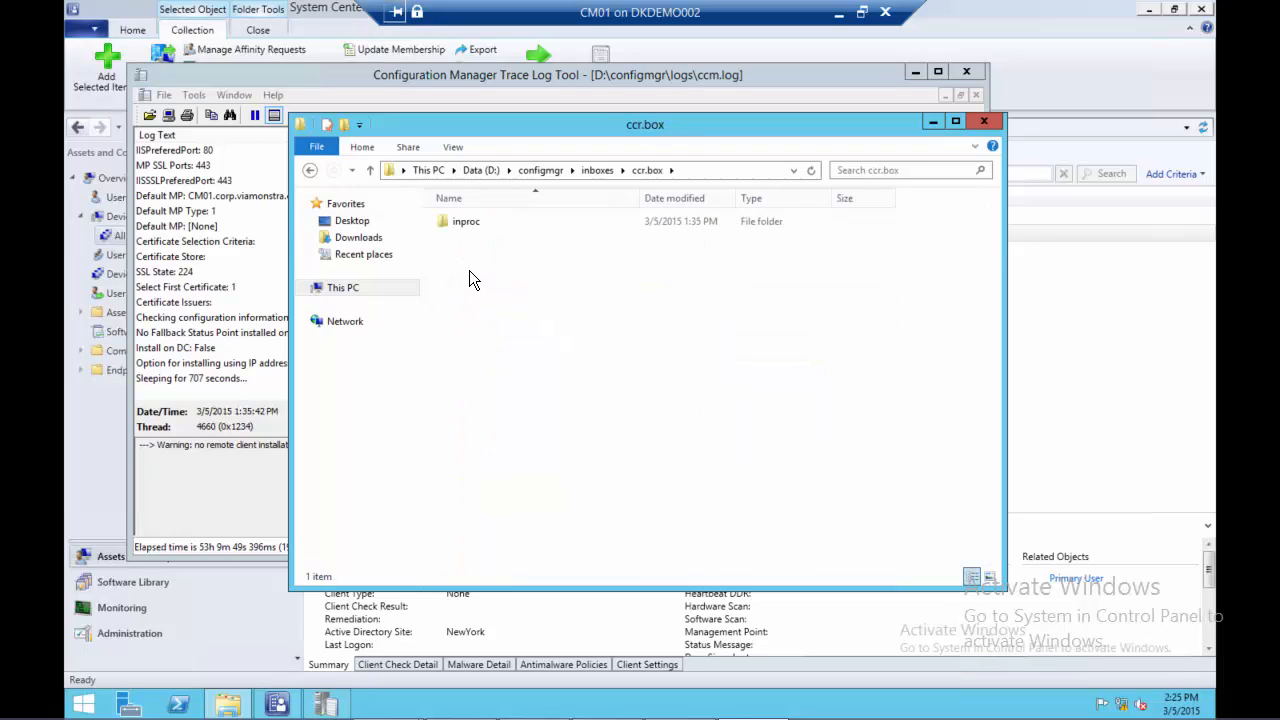
right_click(469, 270)
click(466, 219)
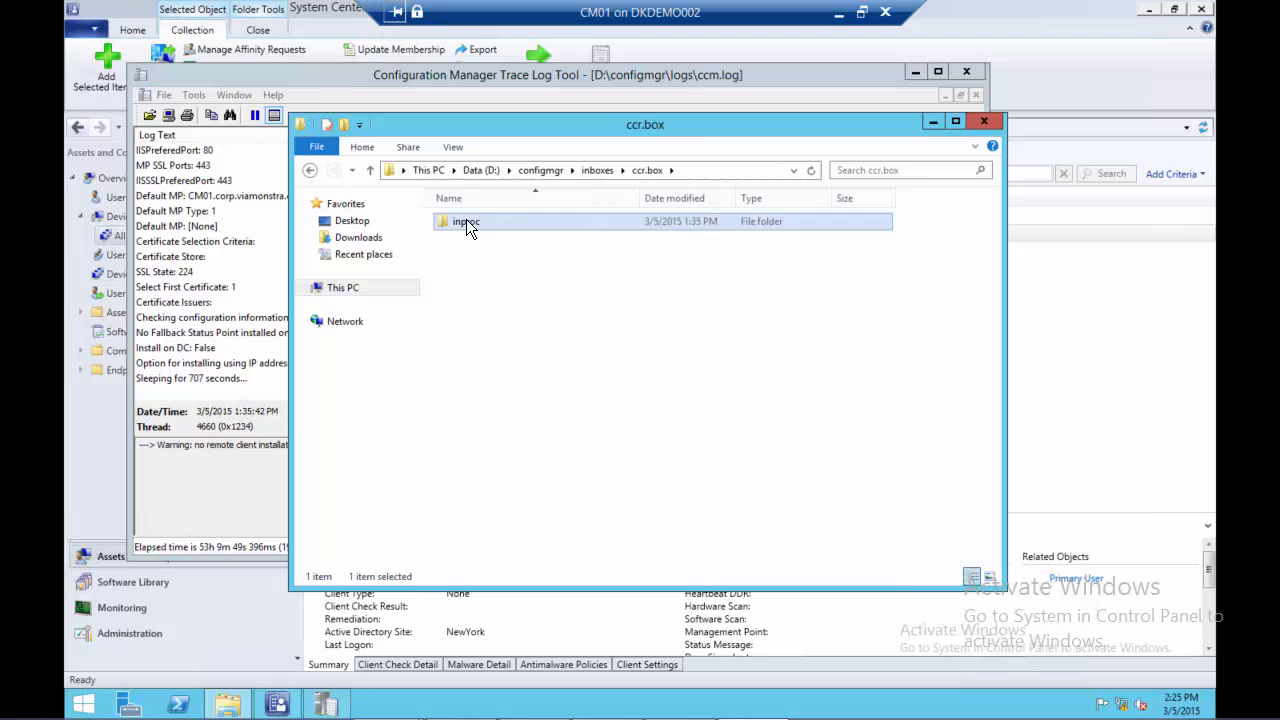
double_click(466, 221)
right_click(466, 238)
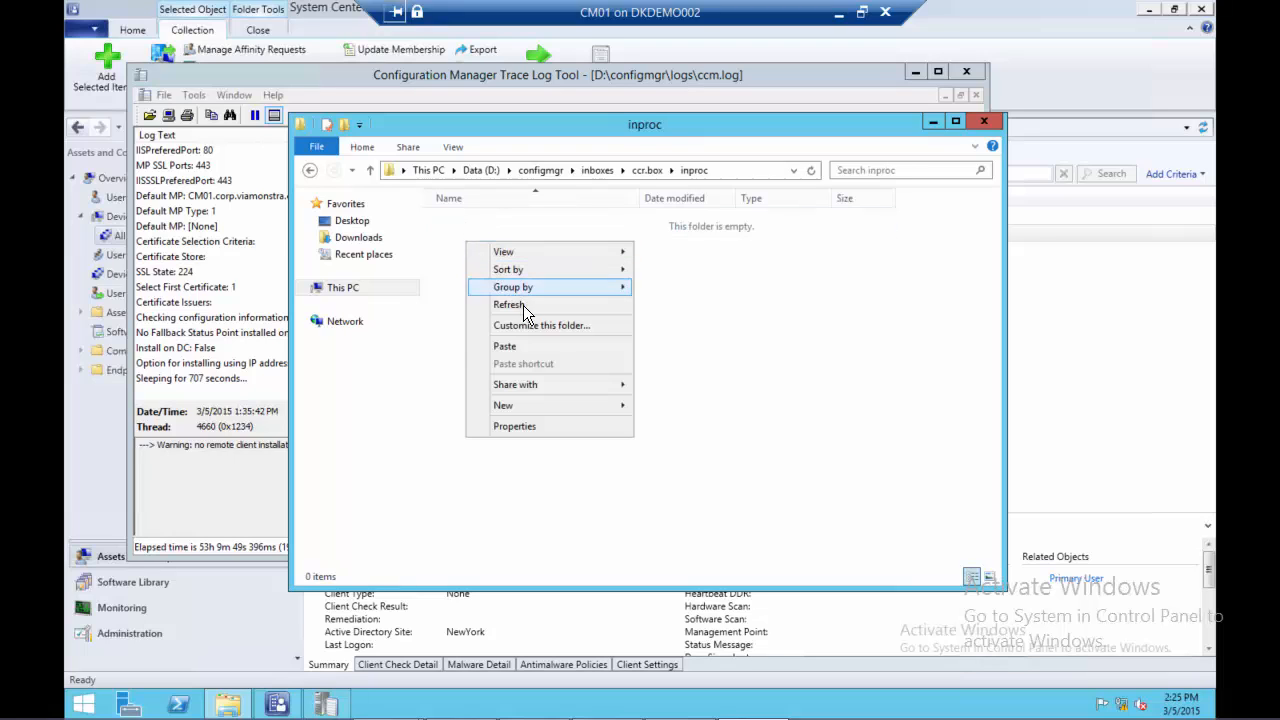
click(539, 346)
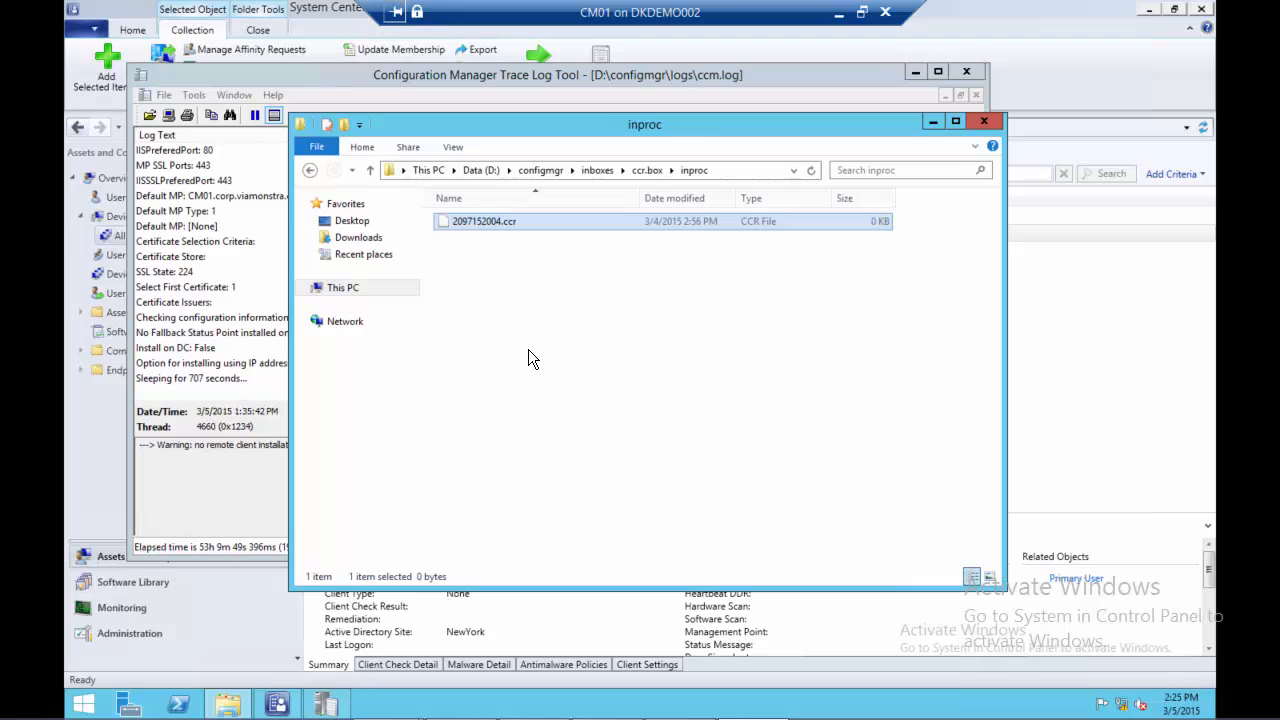
click(524, 346)
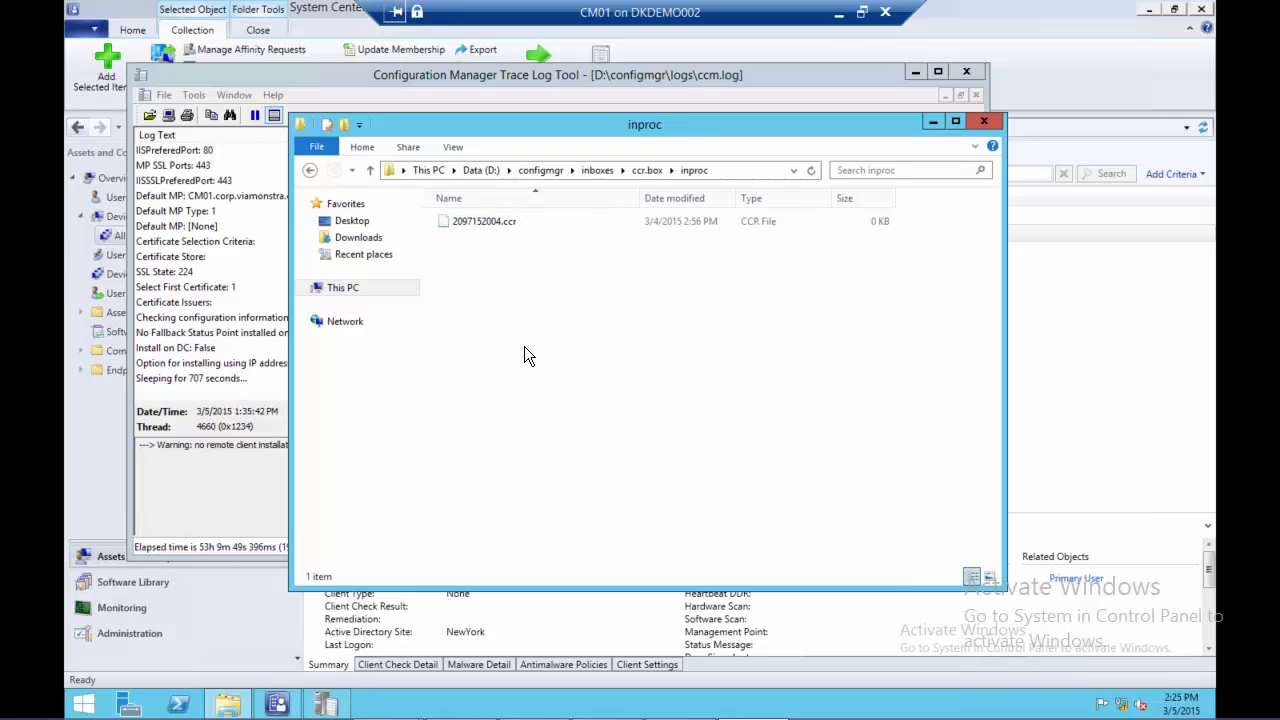
Move the folder window aside to expose ccm.log, then select 2097152004.ccr in inproc and return to ccr.box
drag(523, 129, 640, 60)
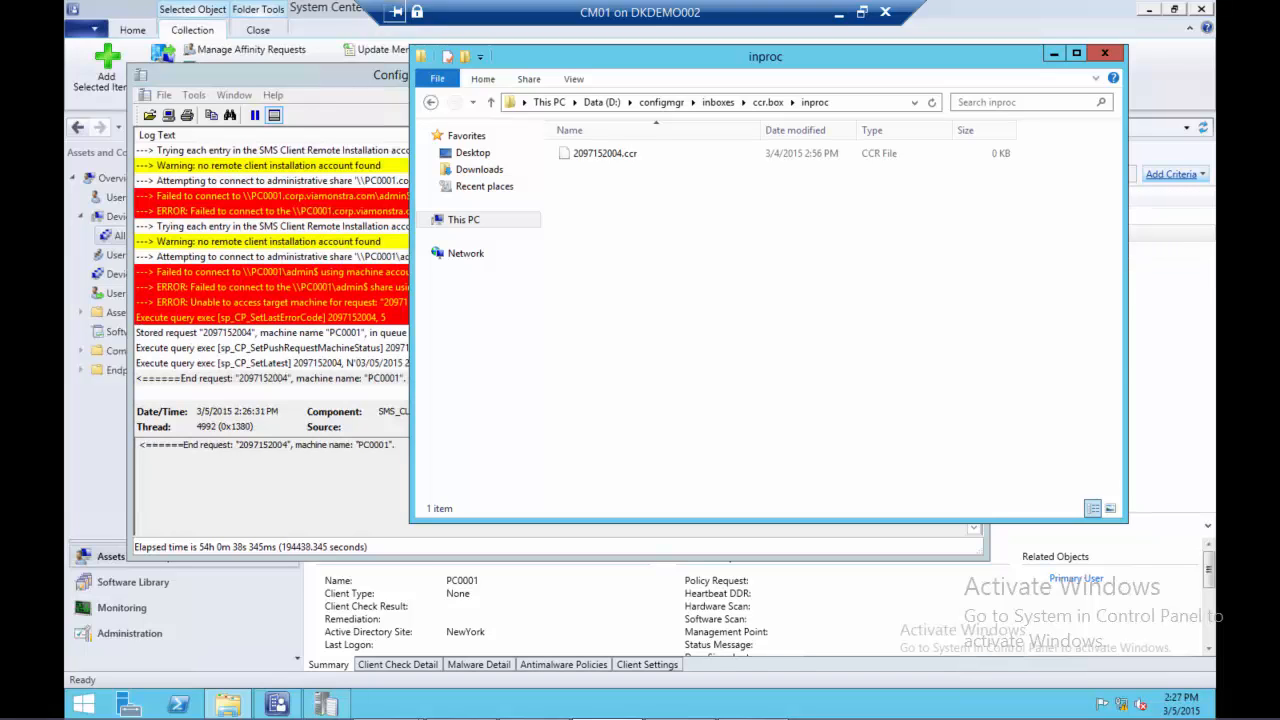
click(598, 158)
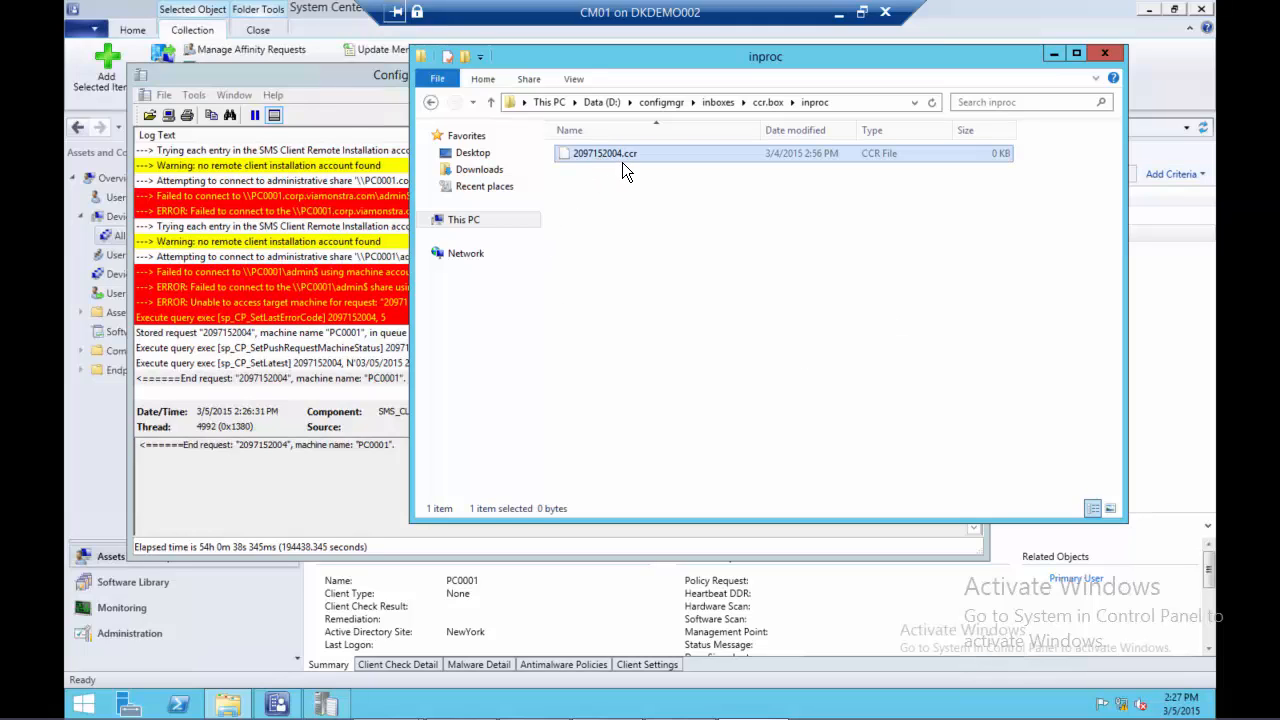
click(433, 98)
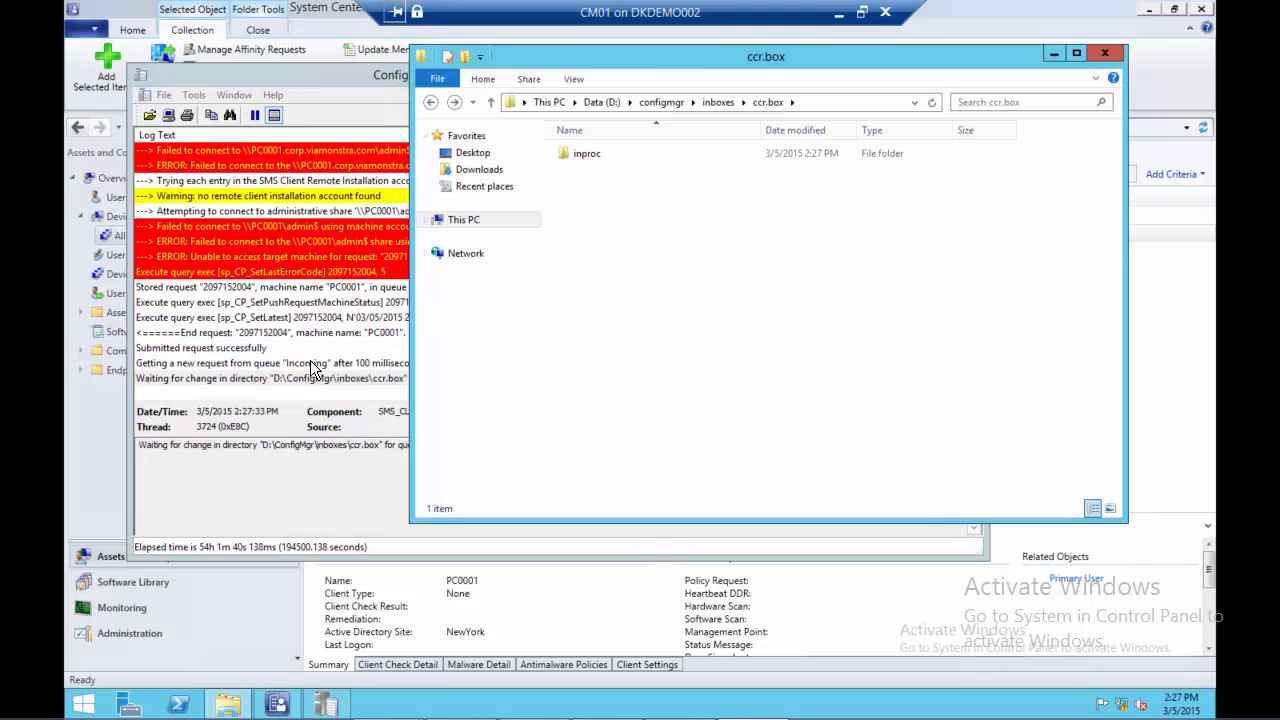
Examine the newest ccm.log entries about the submitted request and the ccr.box queue, then return to the folder window
click(266, 352)
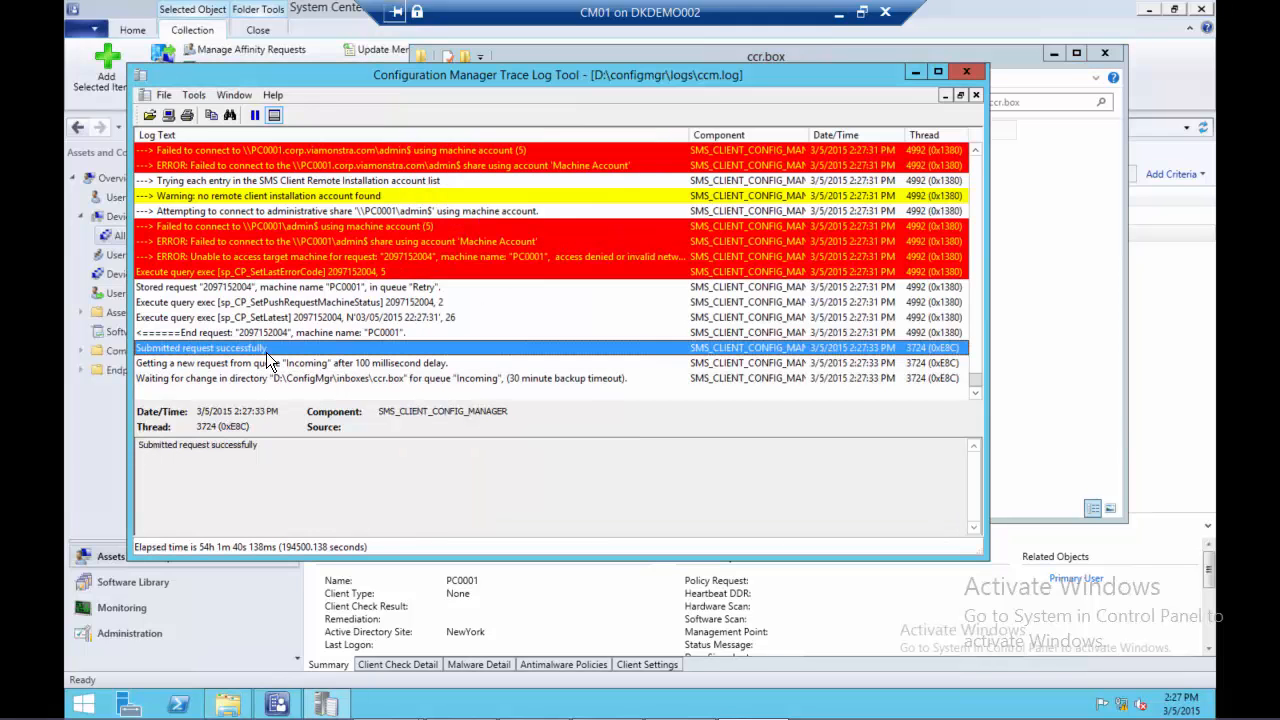
click(300, 379)
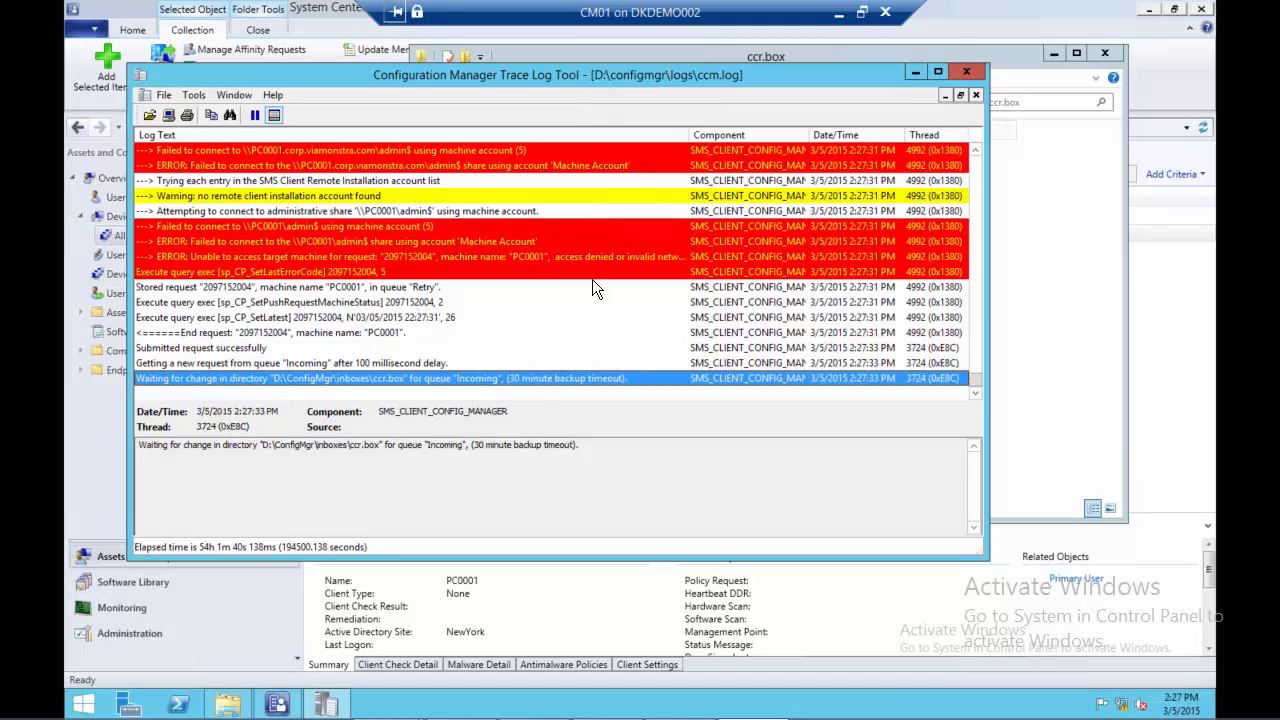
click(1050, 249)
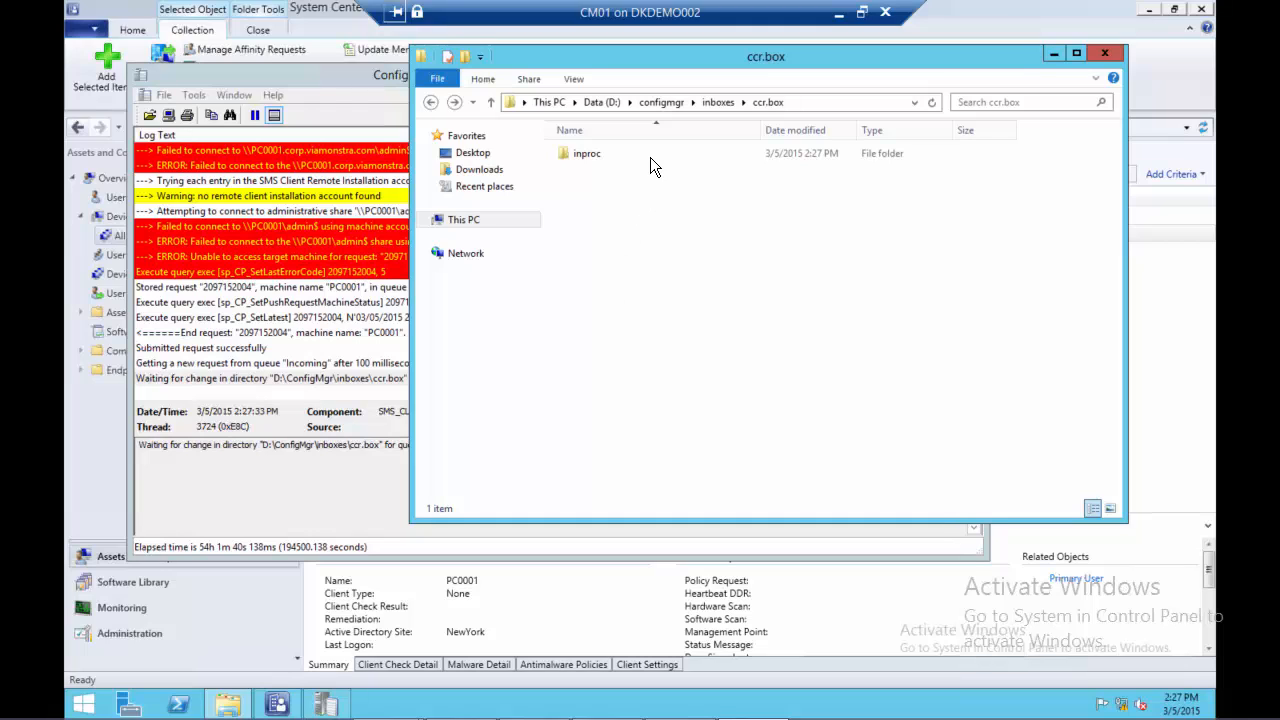
Return the folder window to d:\configmgr and minimize the ccm.log window to uncover the Configuration Manager console
click(662, 102)
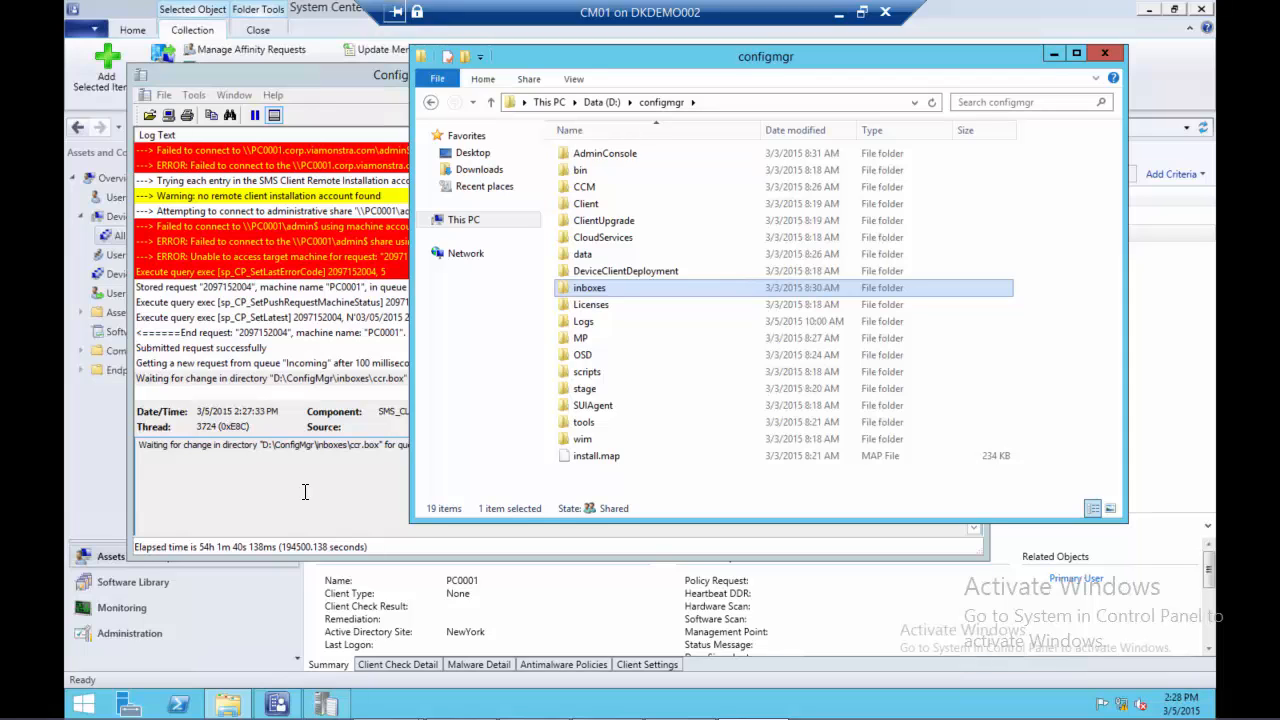
click(305, 497)
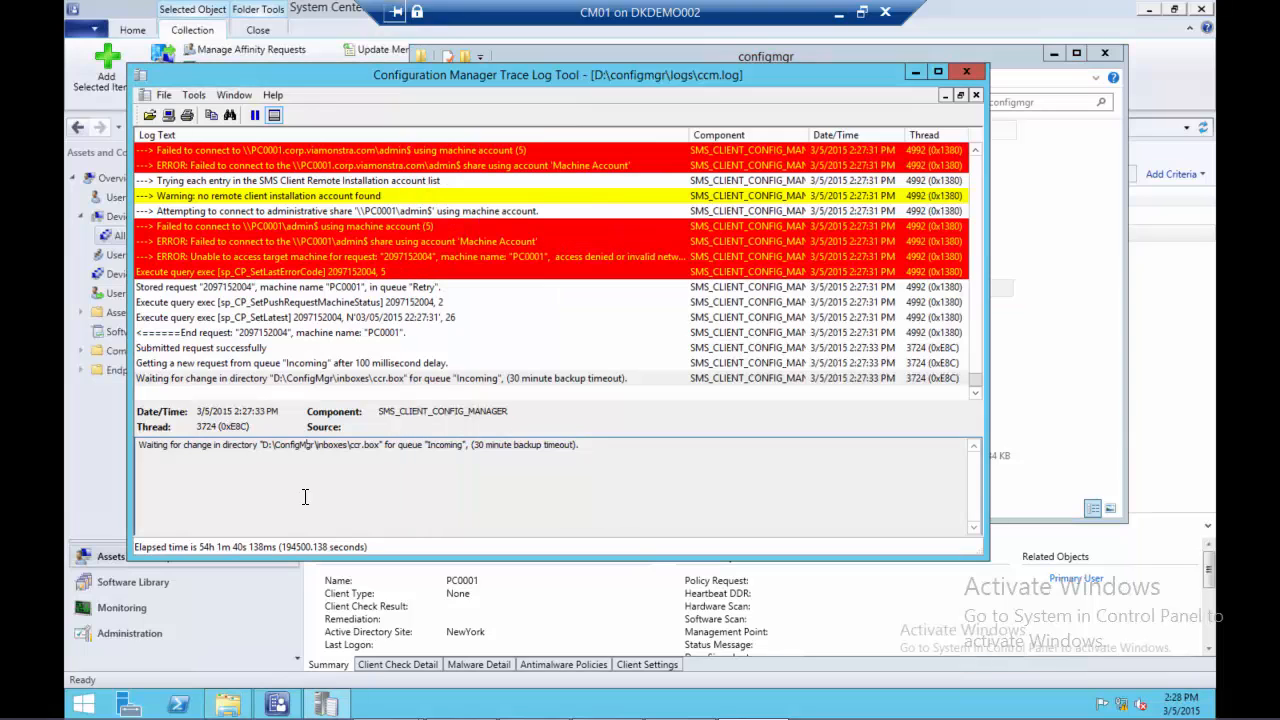
drag(274, 500, 232, 505)
click(190, 501)
click(914, 73)
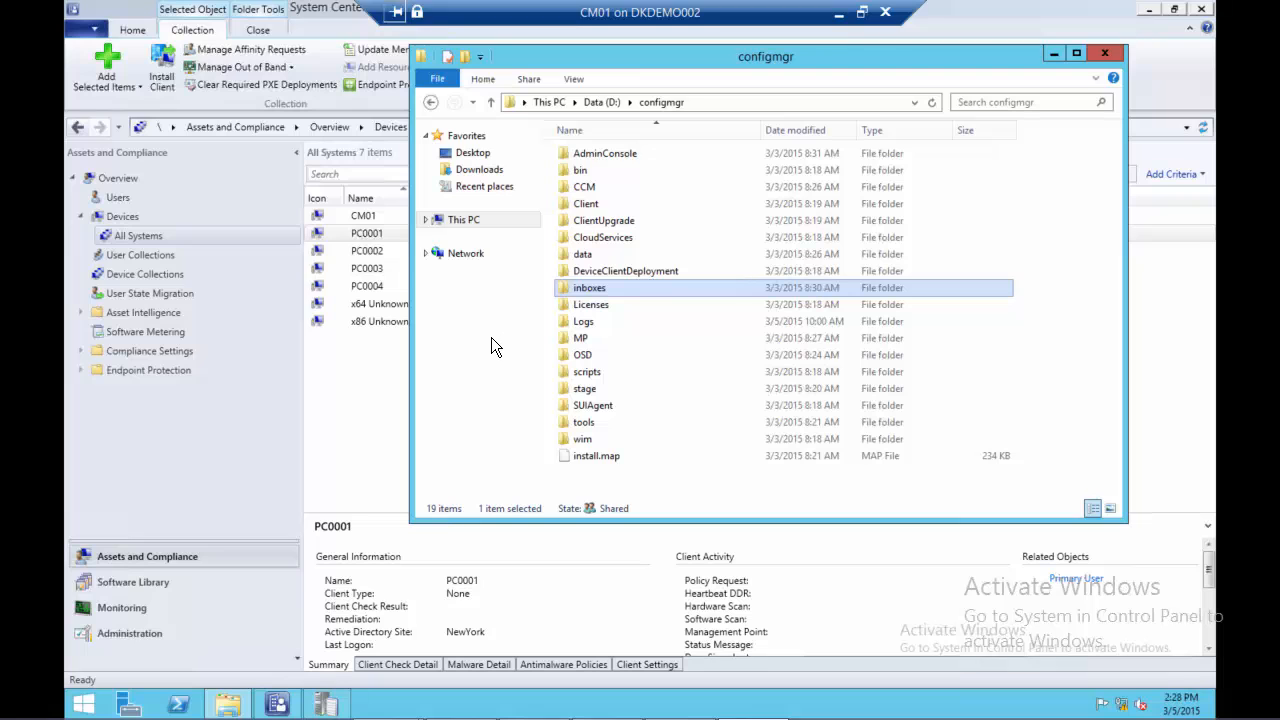
Open the Client Push Installation properties for the PS1 - Primary Site 1 site under Administration
click(126, 633)
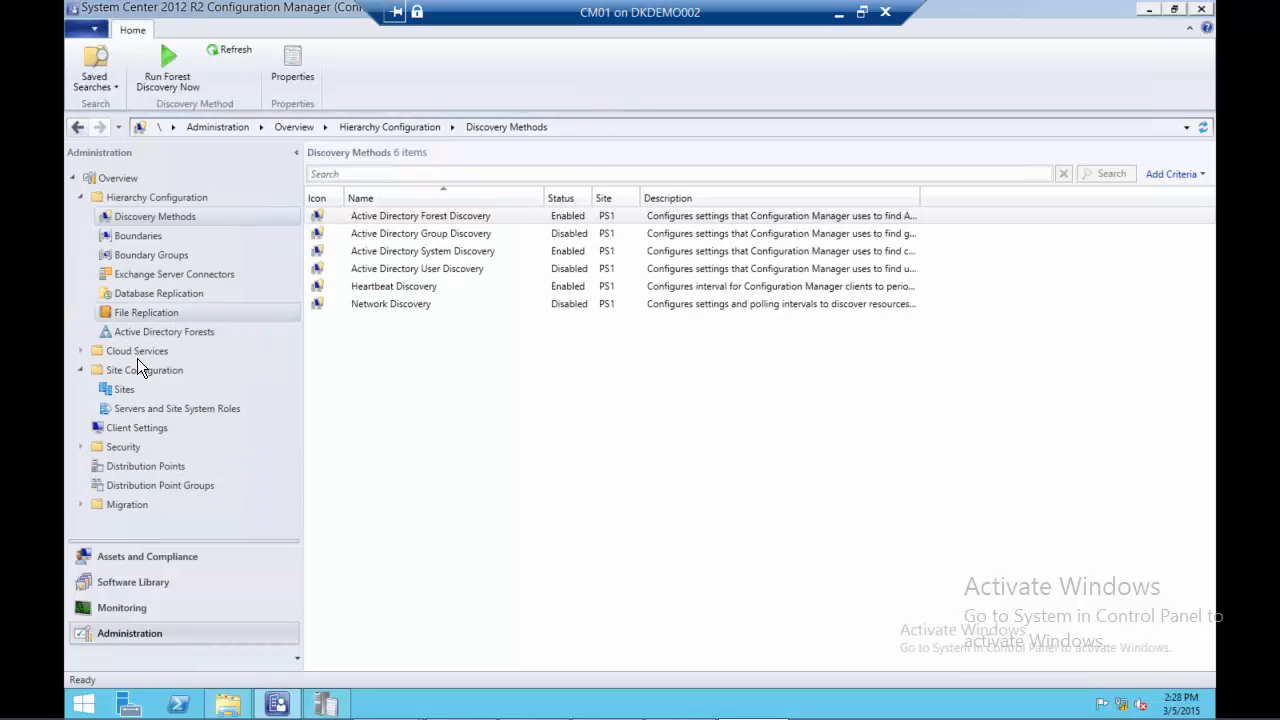
click(122, 390)
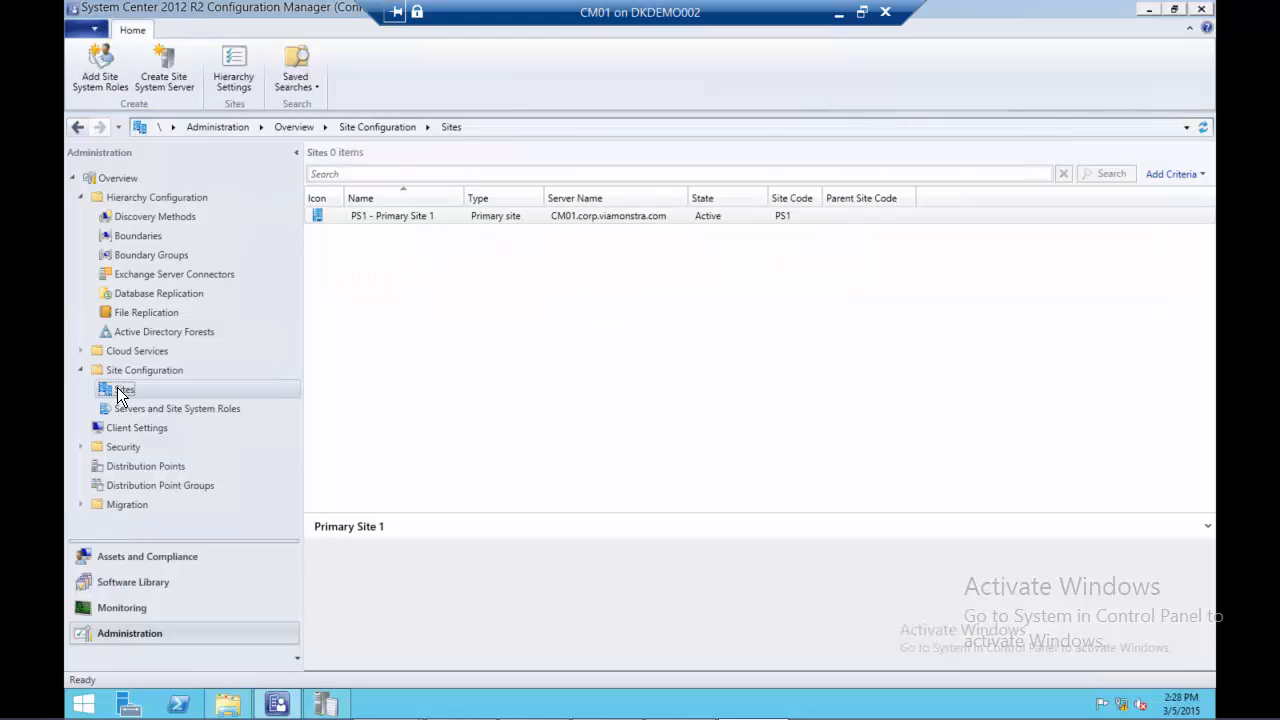
click(424, 222)
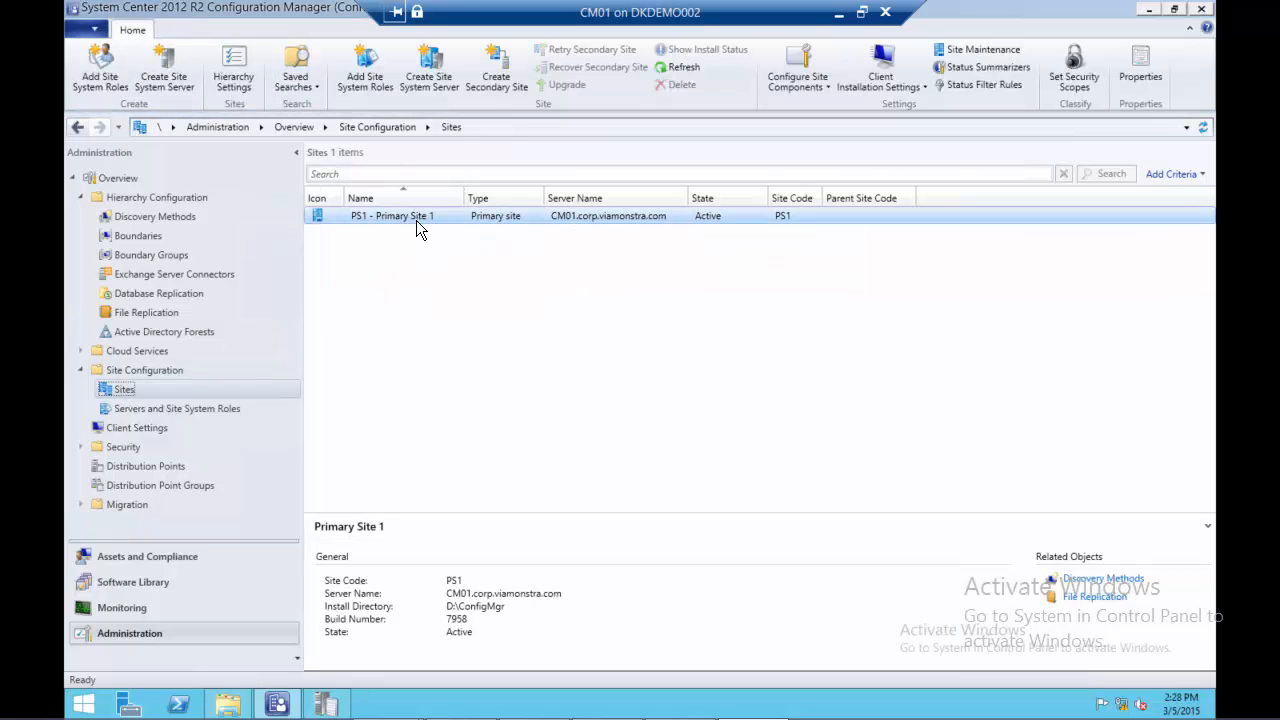
click(914, 88)
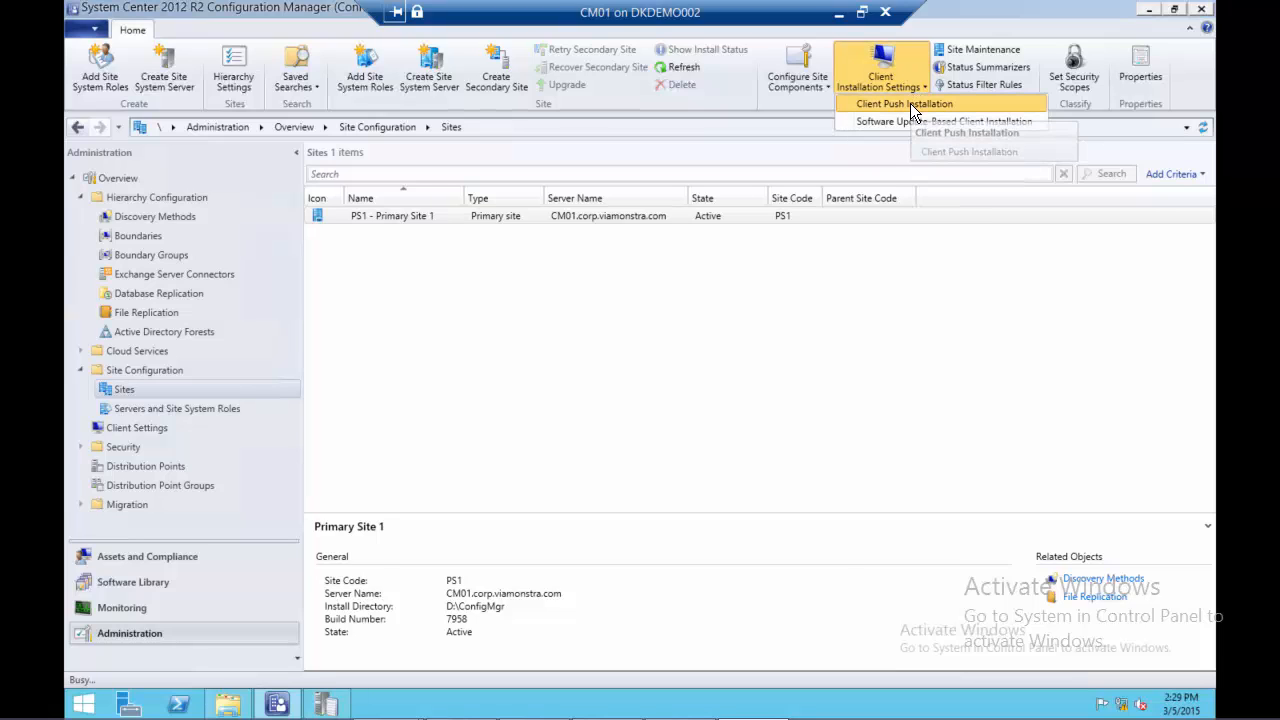
click(910, 103)
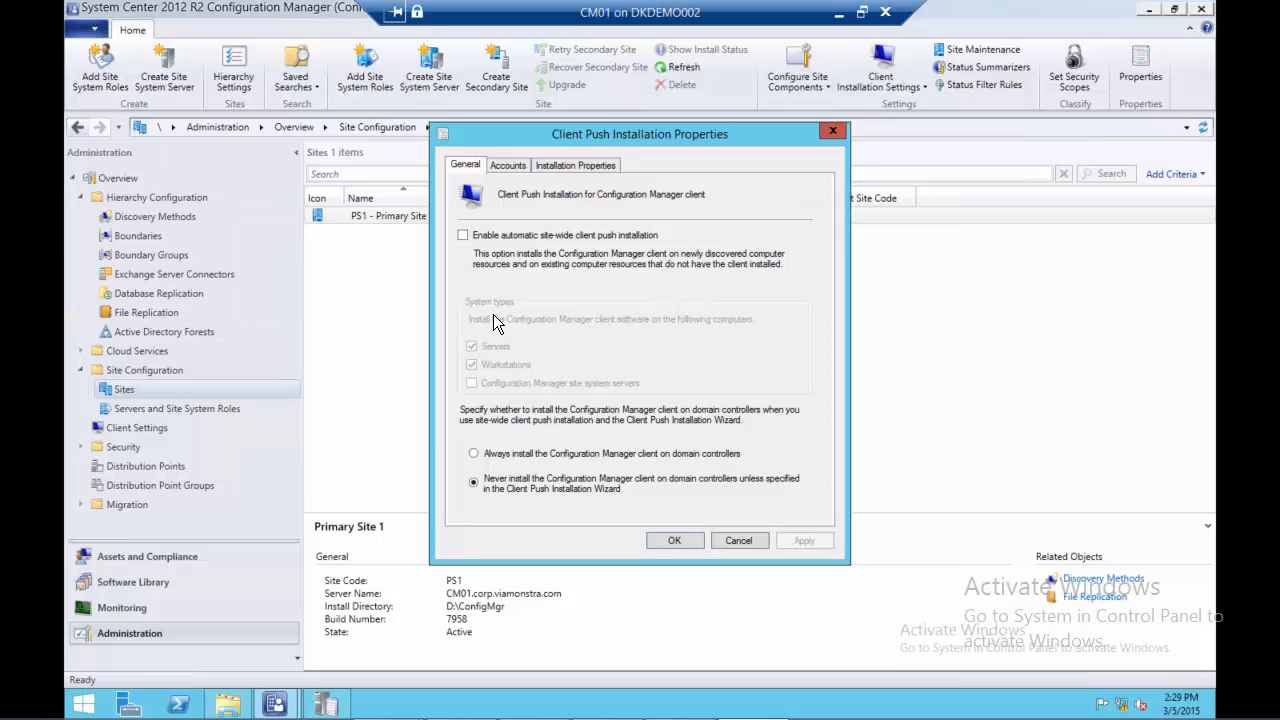
Add a new Windows user account for client push installation and pick the domain user CM_CP from corp.viamonstra.com
click(509, 166)
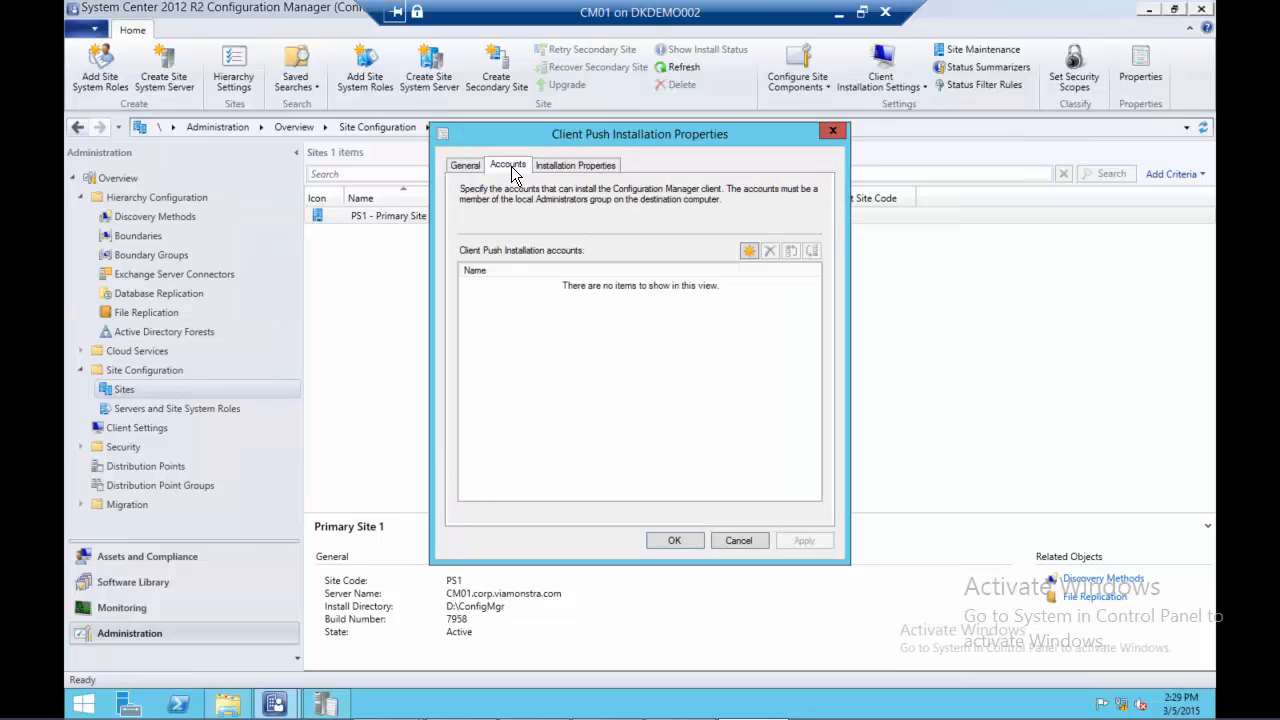
click(748, 252)
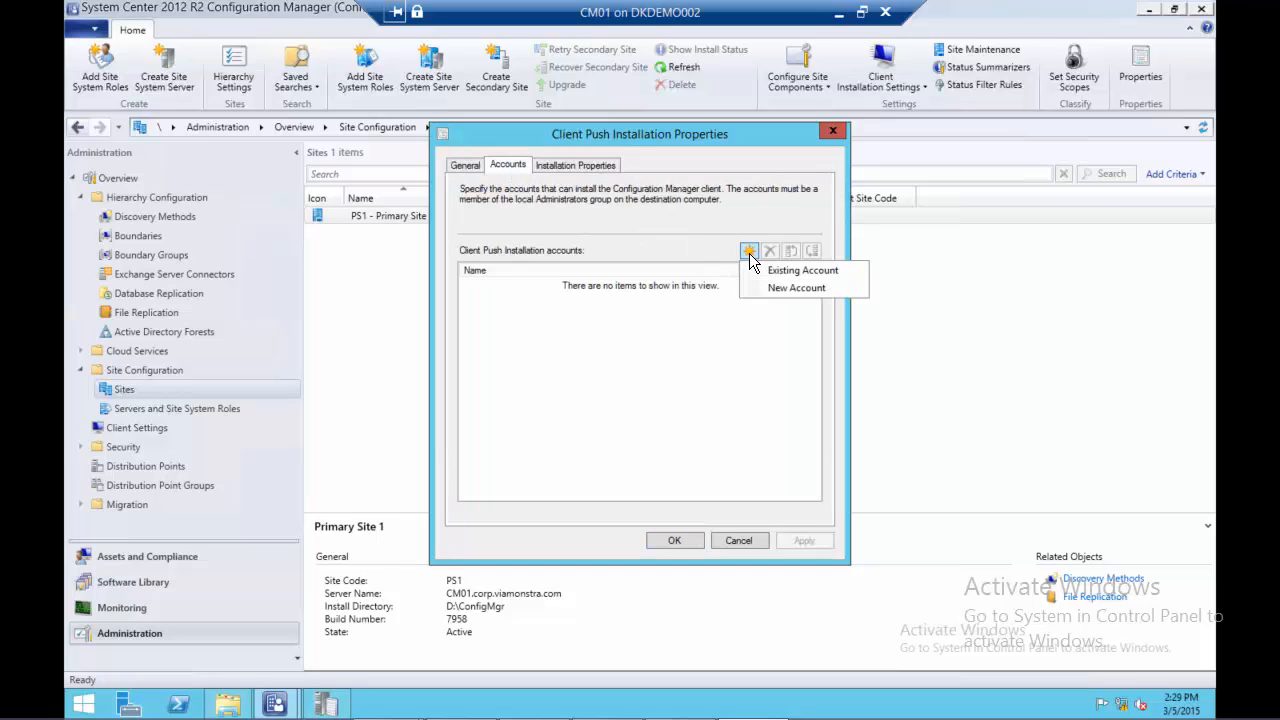
click(794, 288)
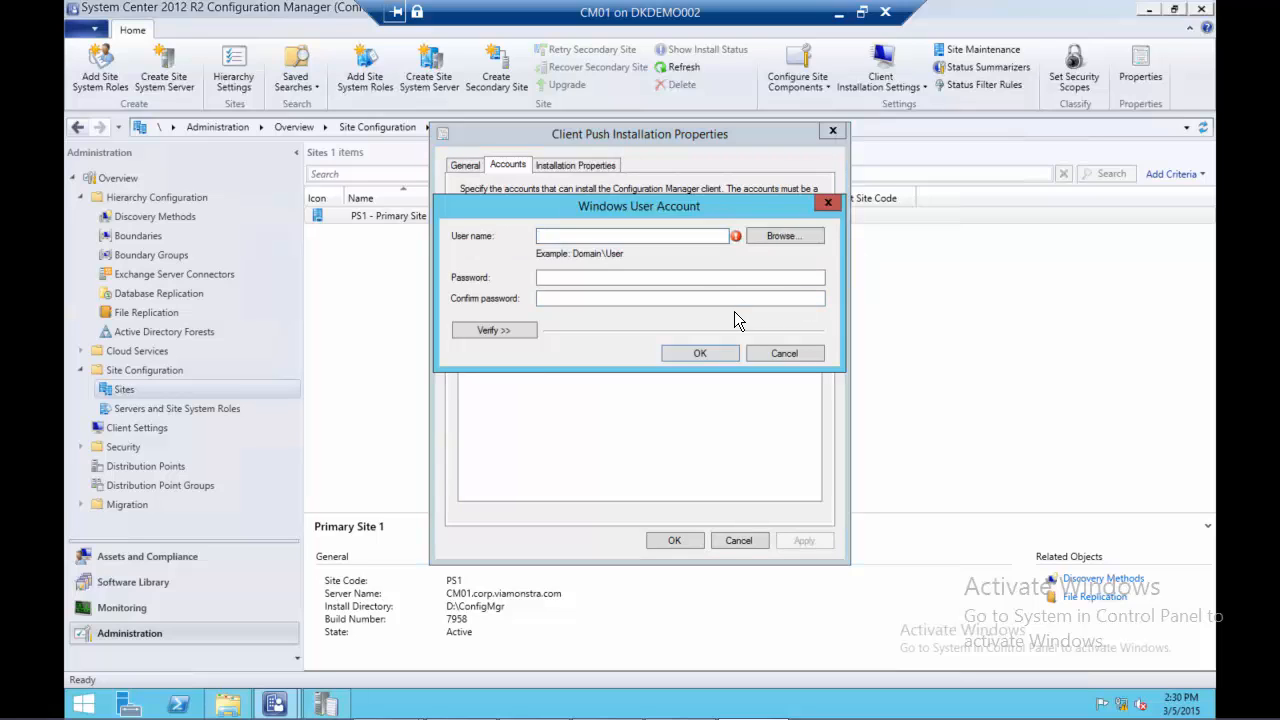
click(778, 236)
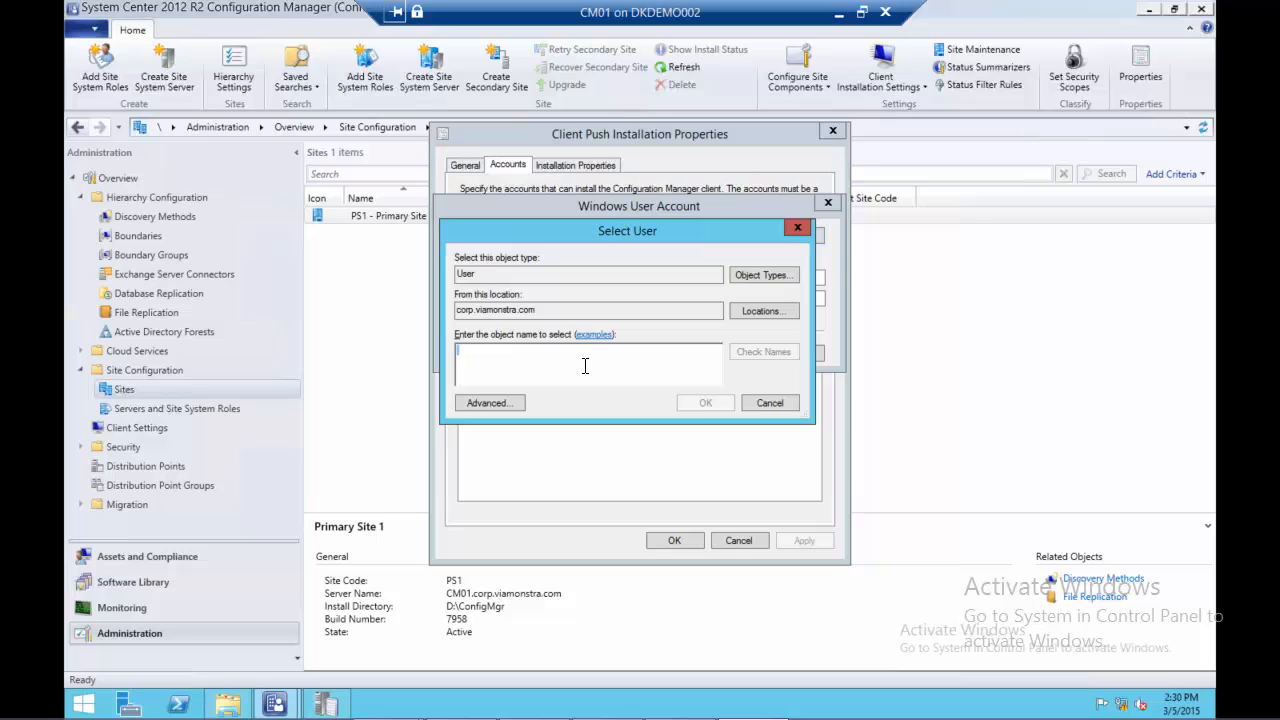
text(cm_cp)
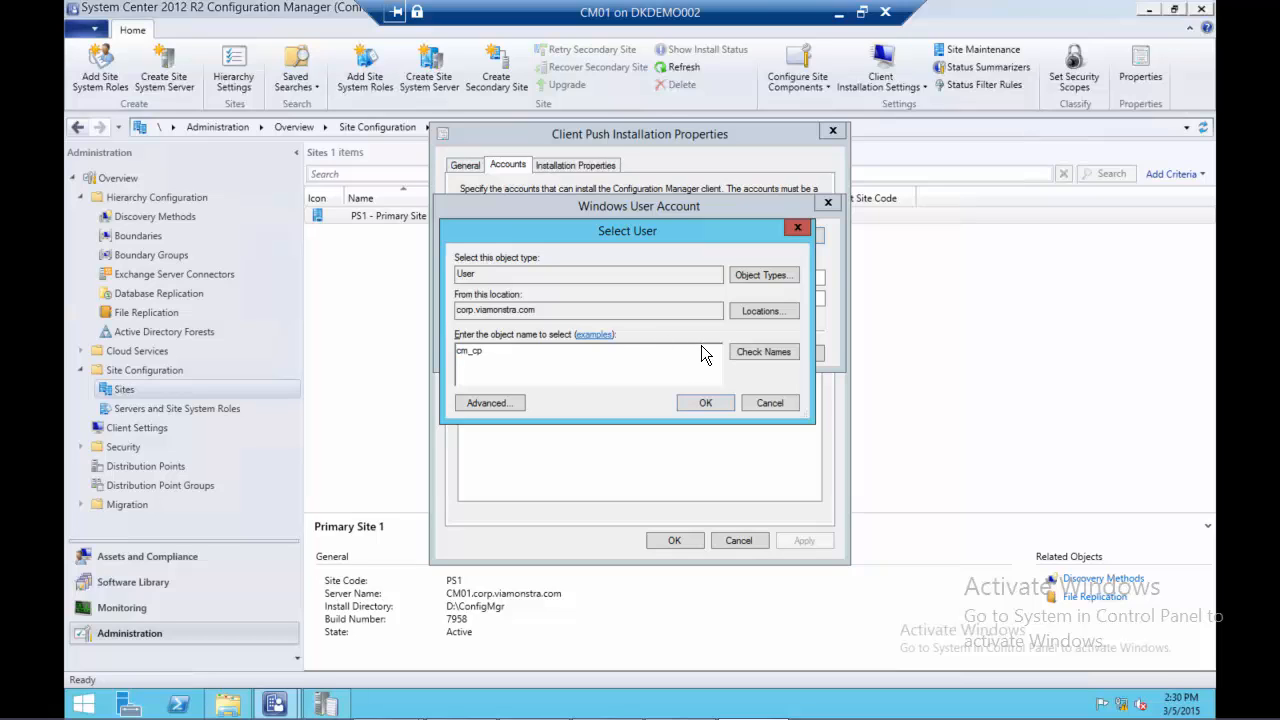
click(767, 351)
click(709, 396)
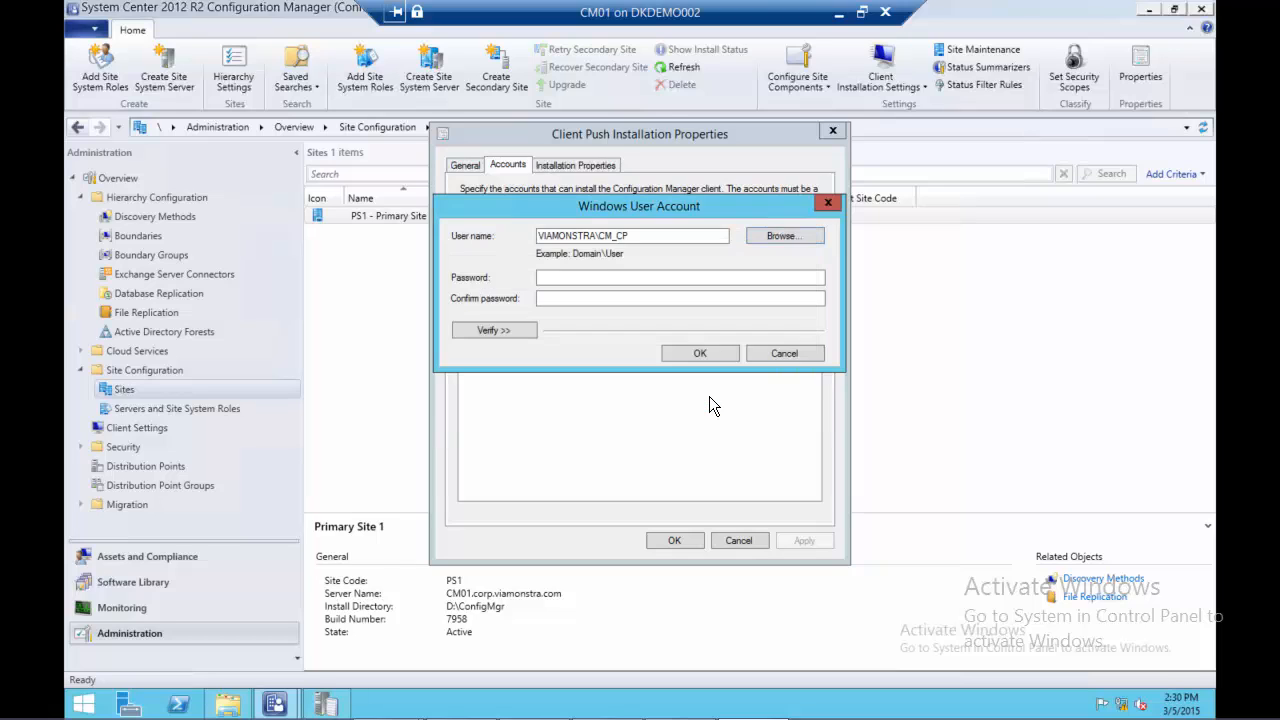
Enter and confirm the account password for the new client push account
click(580, 280)
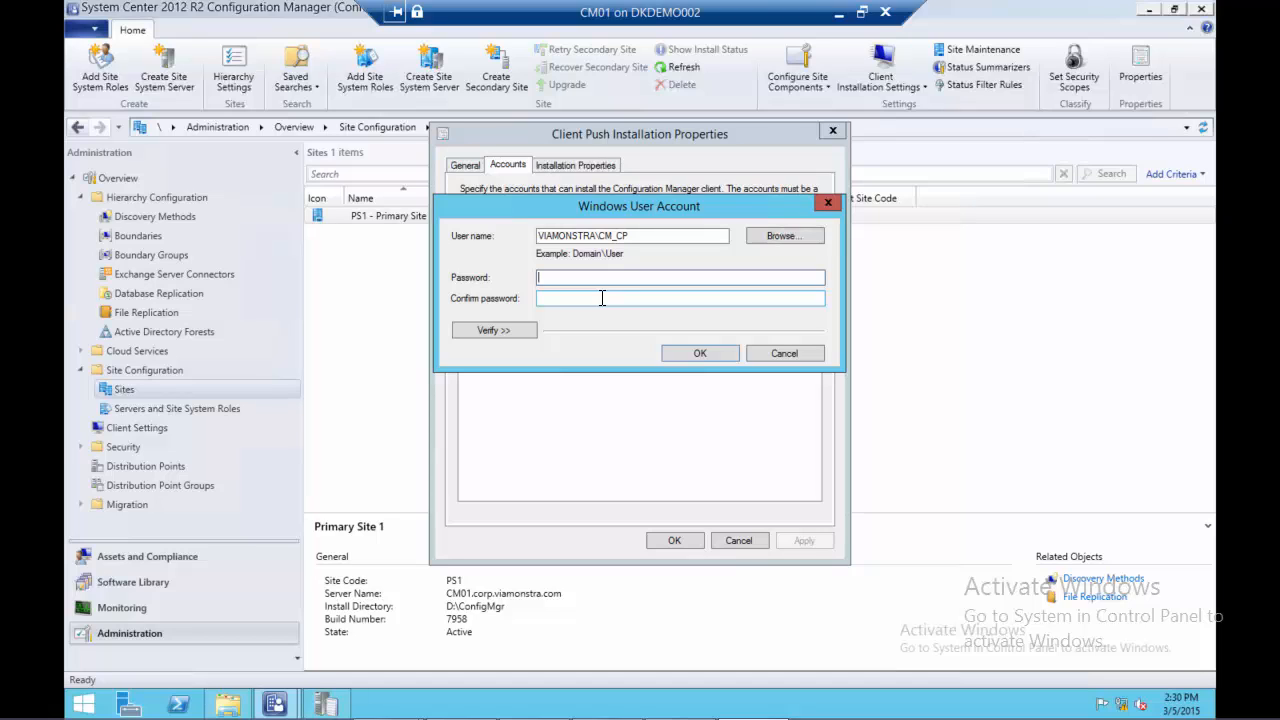
text(********)
key(Tab)
text(********)
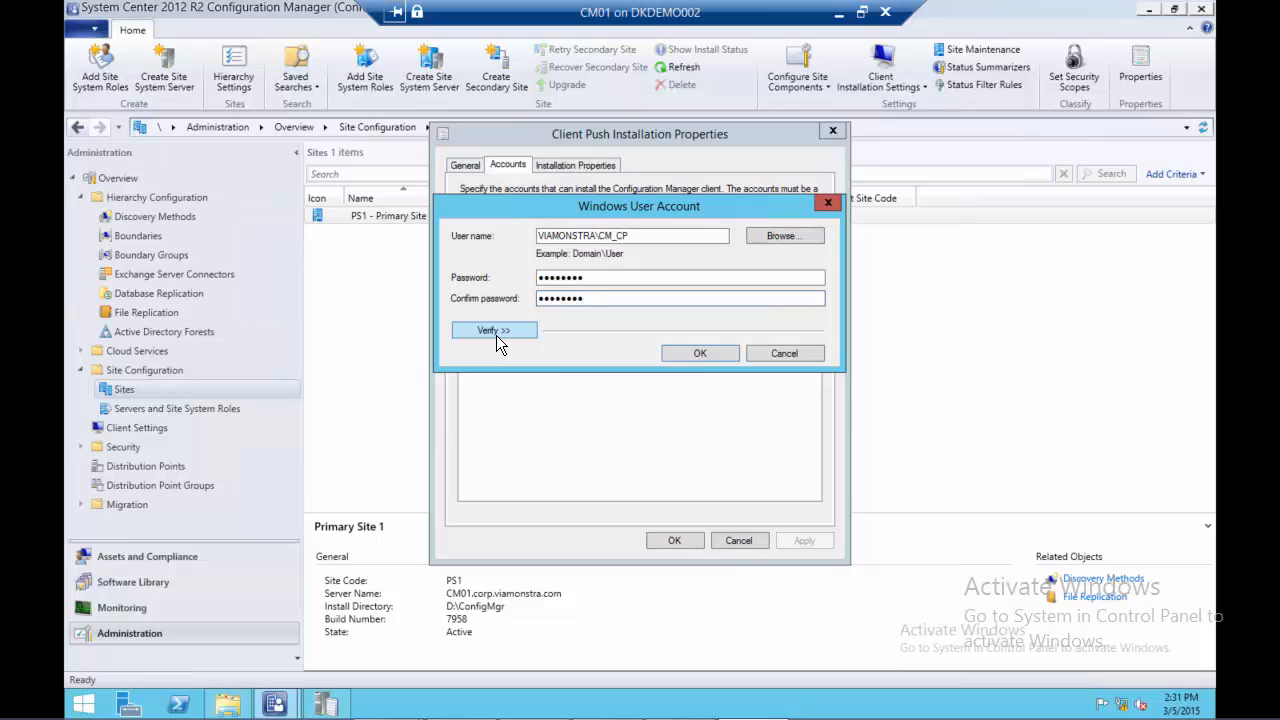
Test the account's connection to the network share \\dc01\sysvol and save the client push installation account
click(496, 332)
click(588, 375)
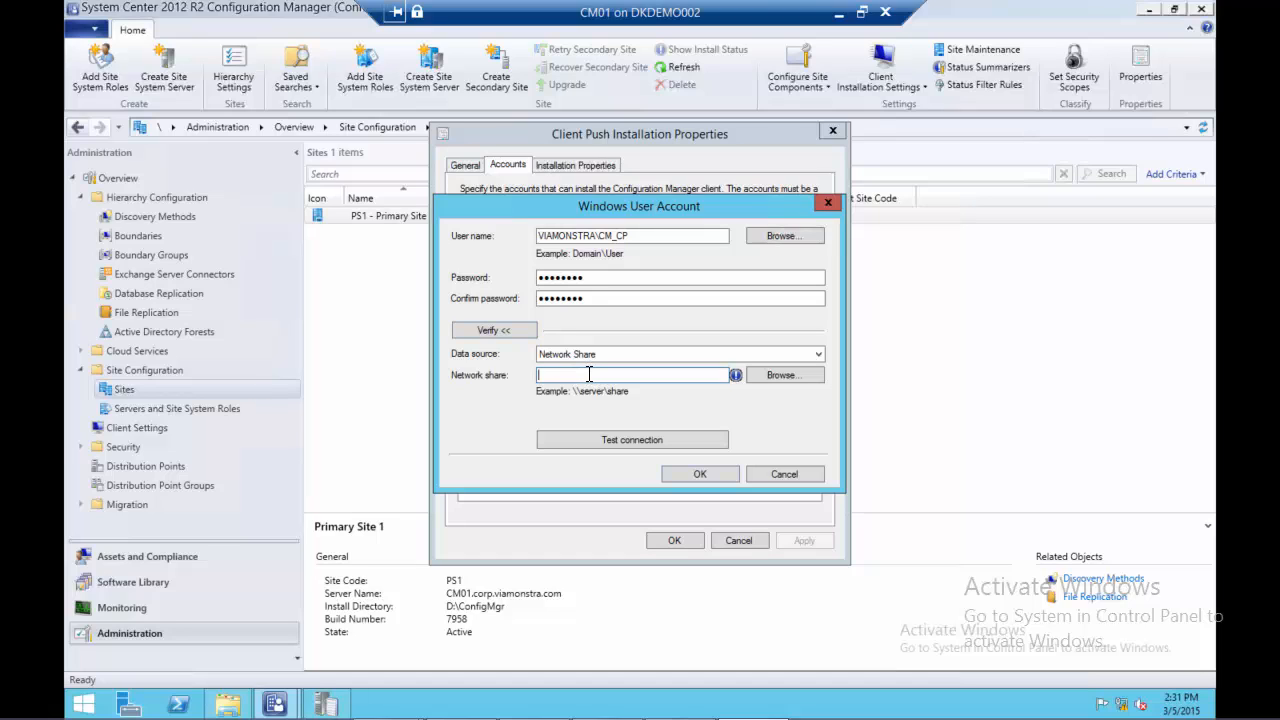
text(\\dc01\sysvol)
click(597, 438)
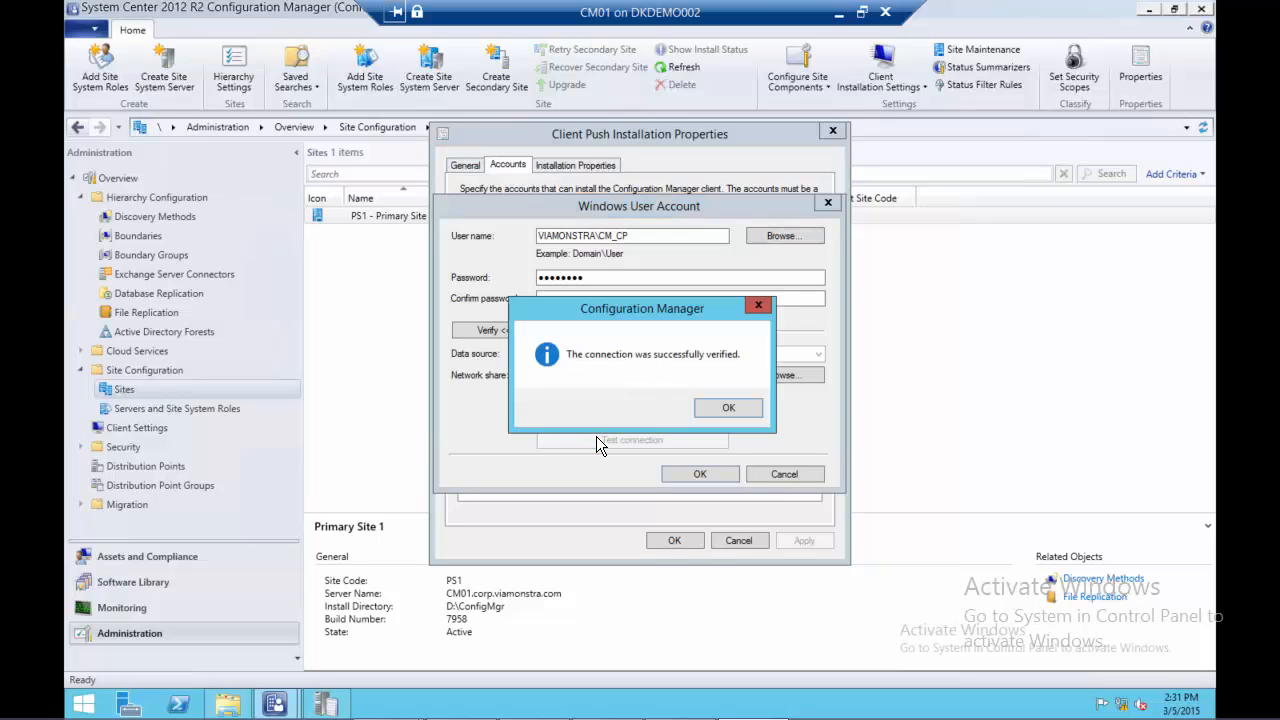
click(712, 408)
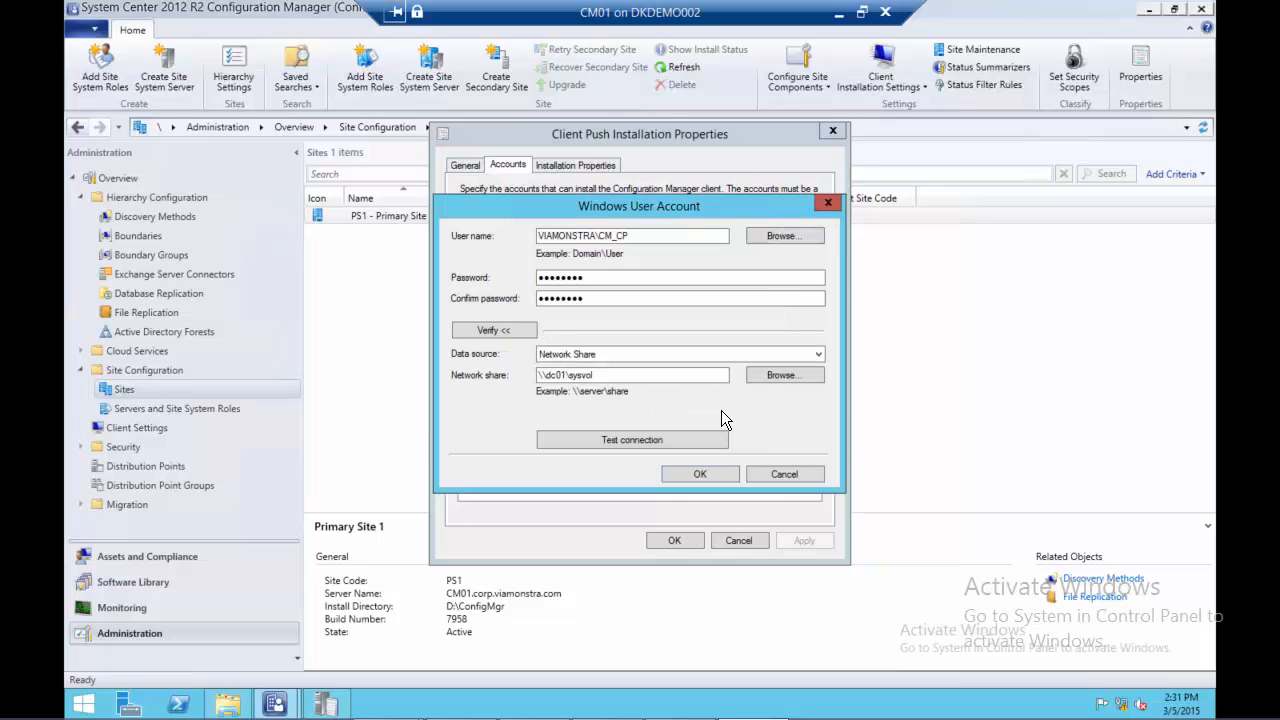
click(698, 474)
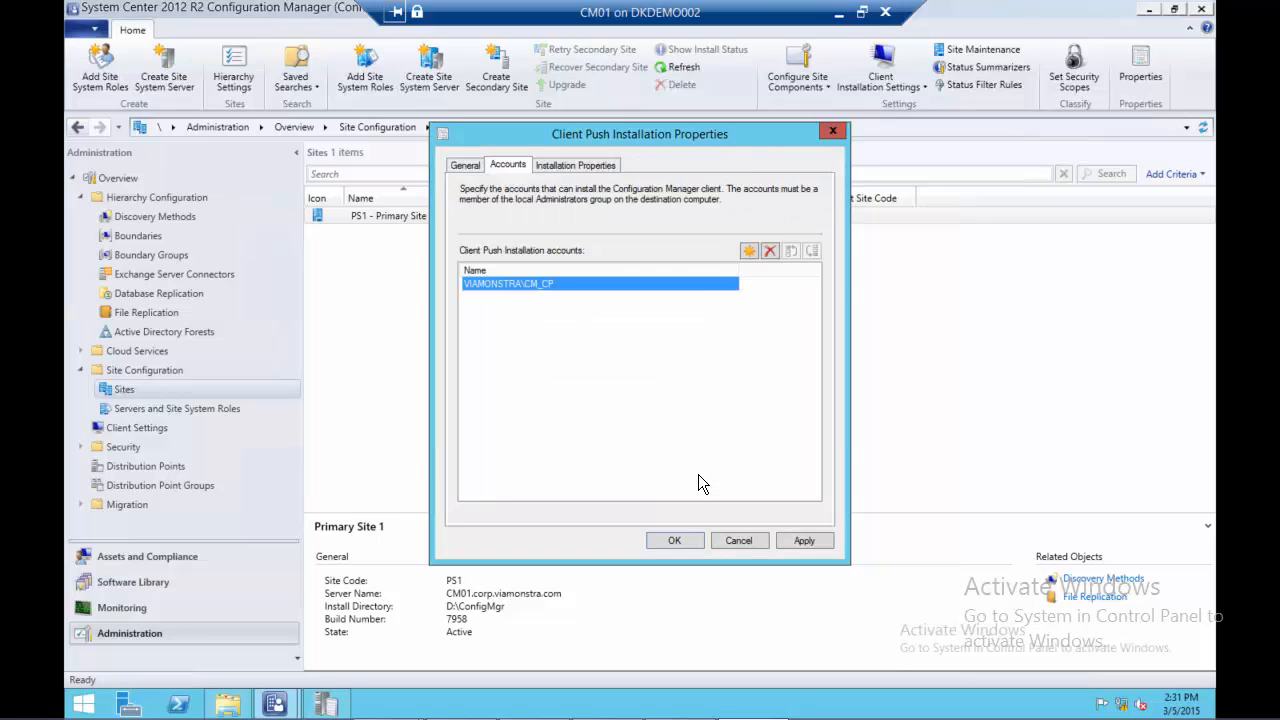
click(682, 540)
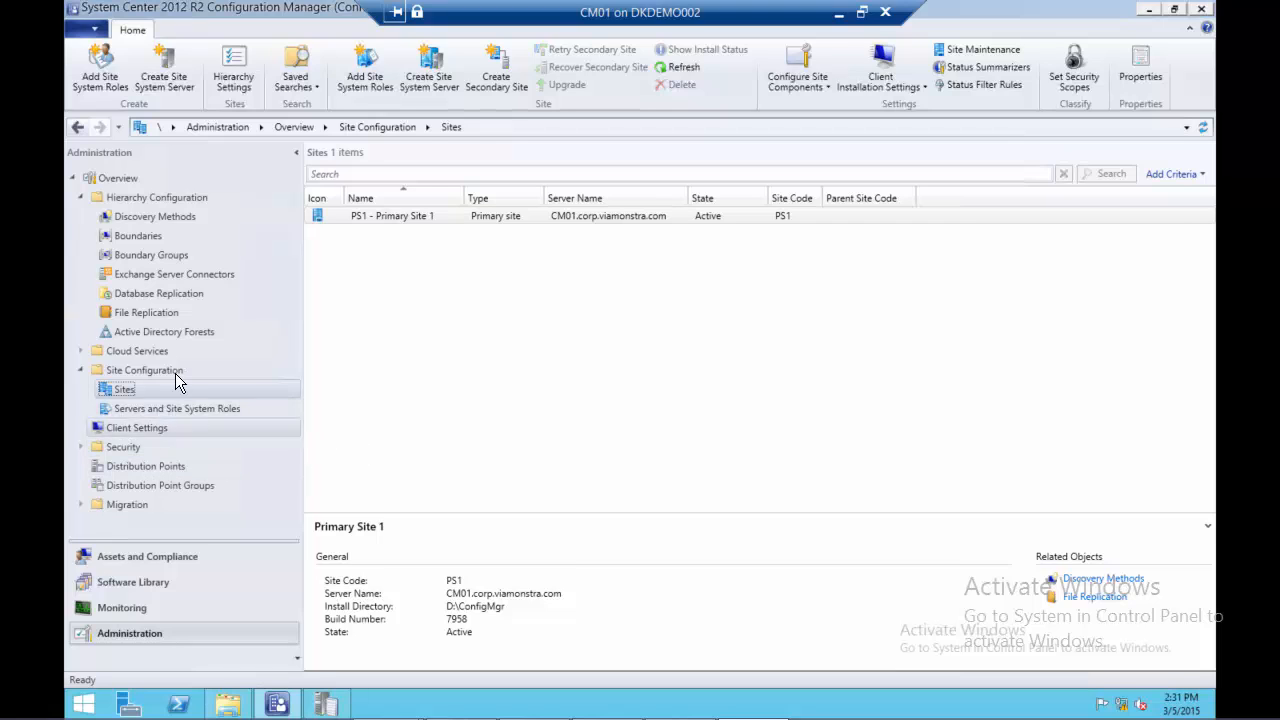
Start the client installation wizard for devices PC0001 through PC0004 in All Systems under Assets and Compliance
click(148, 556)
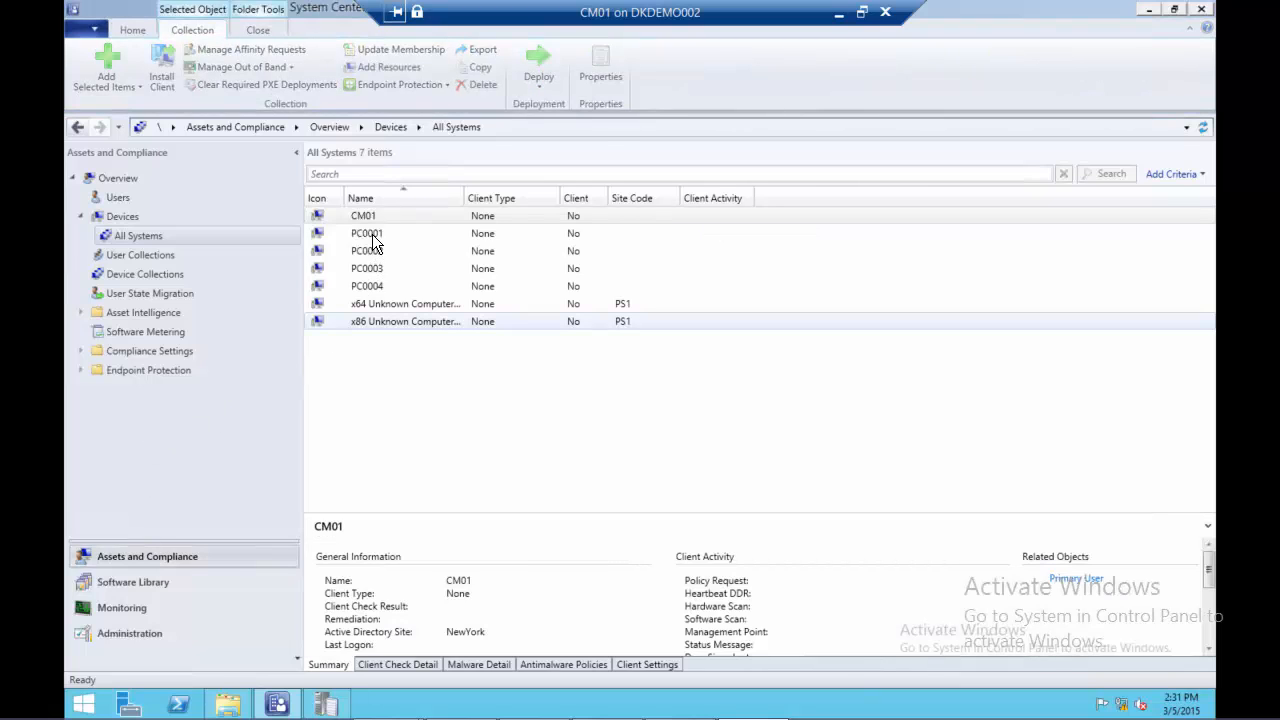
click(372, 234)
shift+click(374, 287)
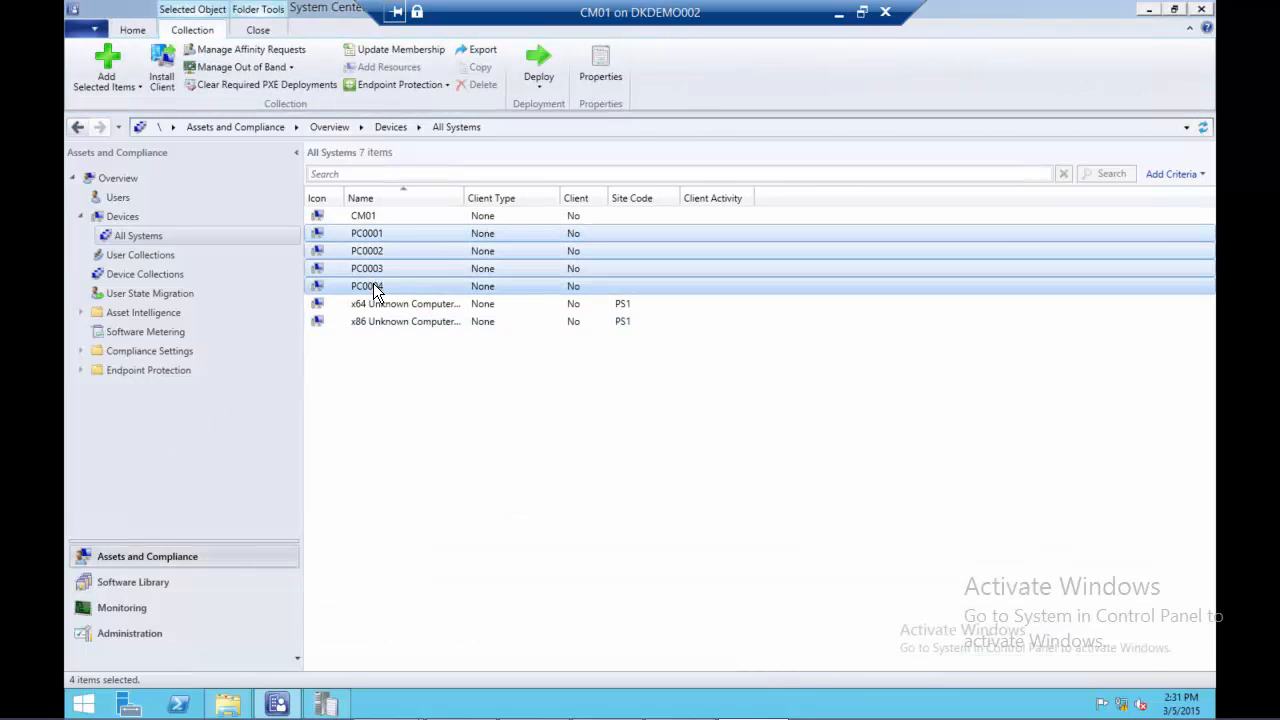
right_click(376, 291)
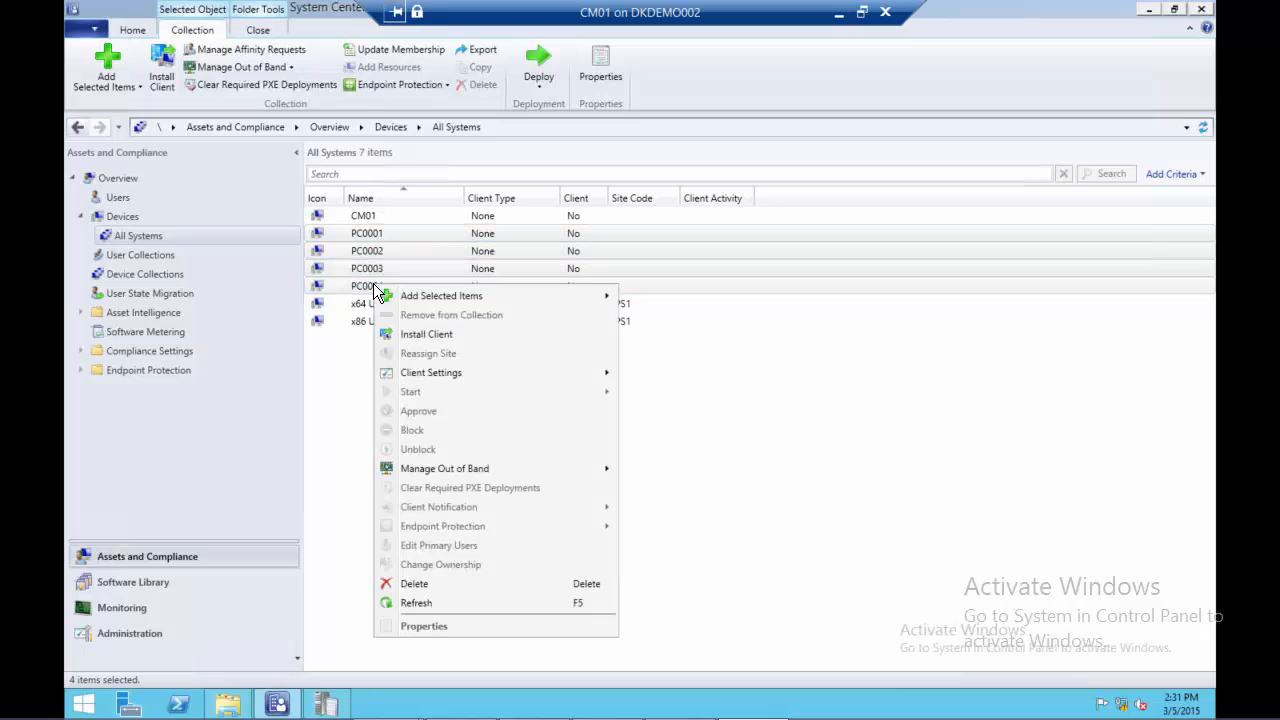
click(423, 335)
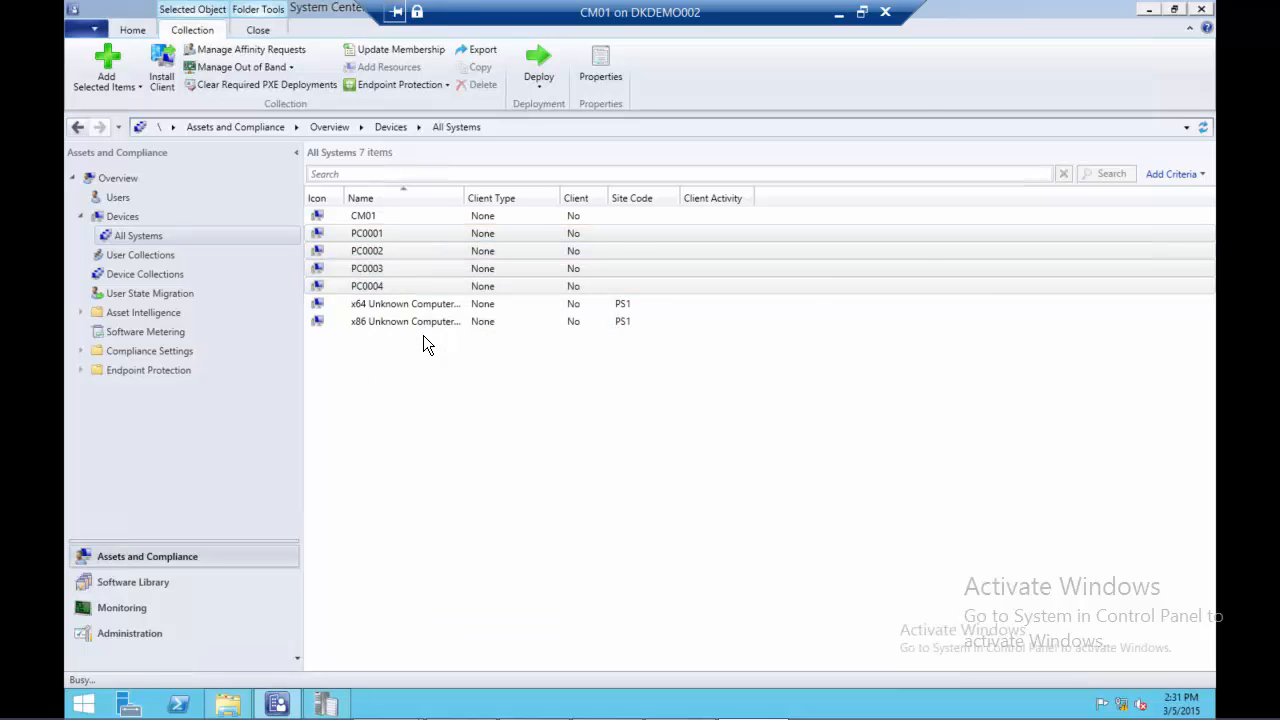
Complete the client push with the client always installed and sourced from the specified site PS1-Primary Site 1
click(719, 562)
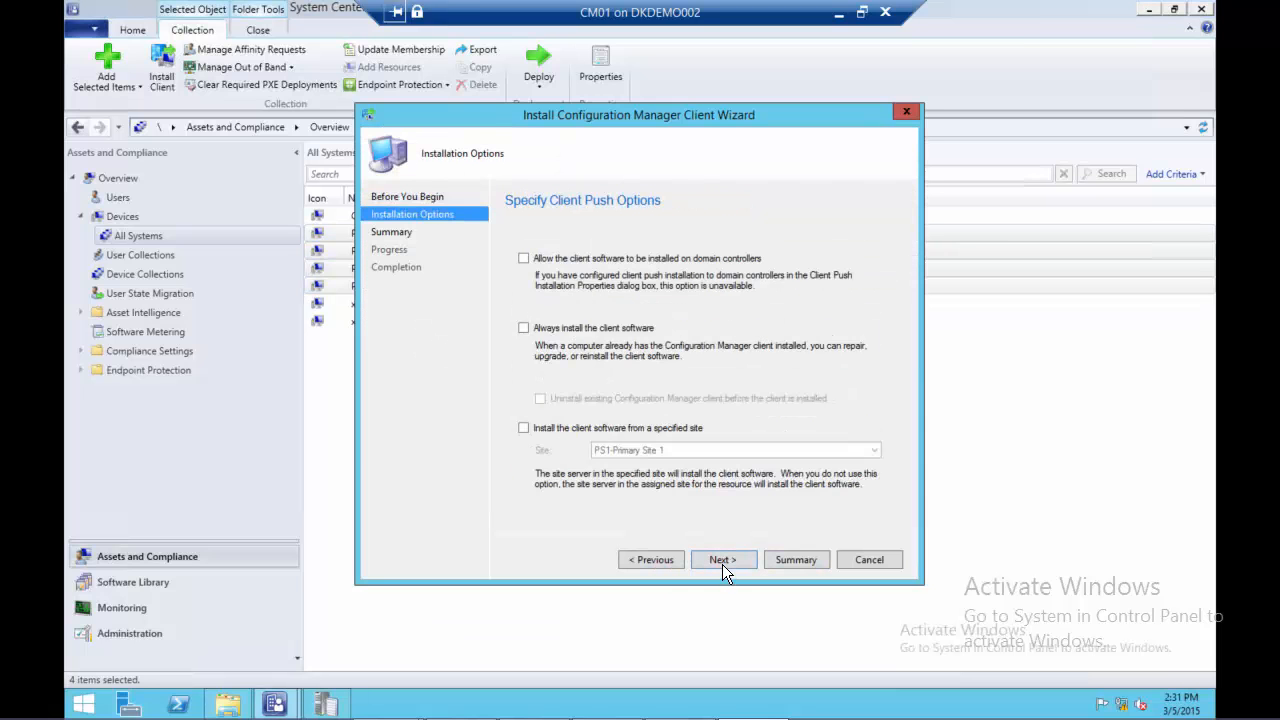
click(560, 429)
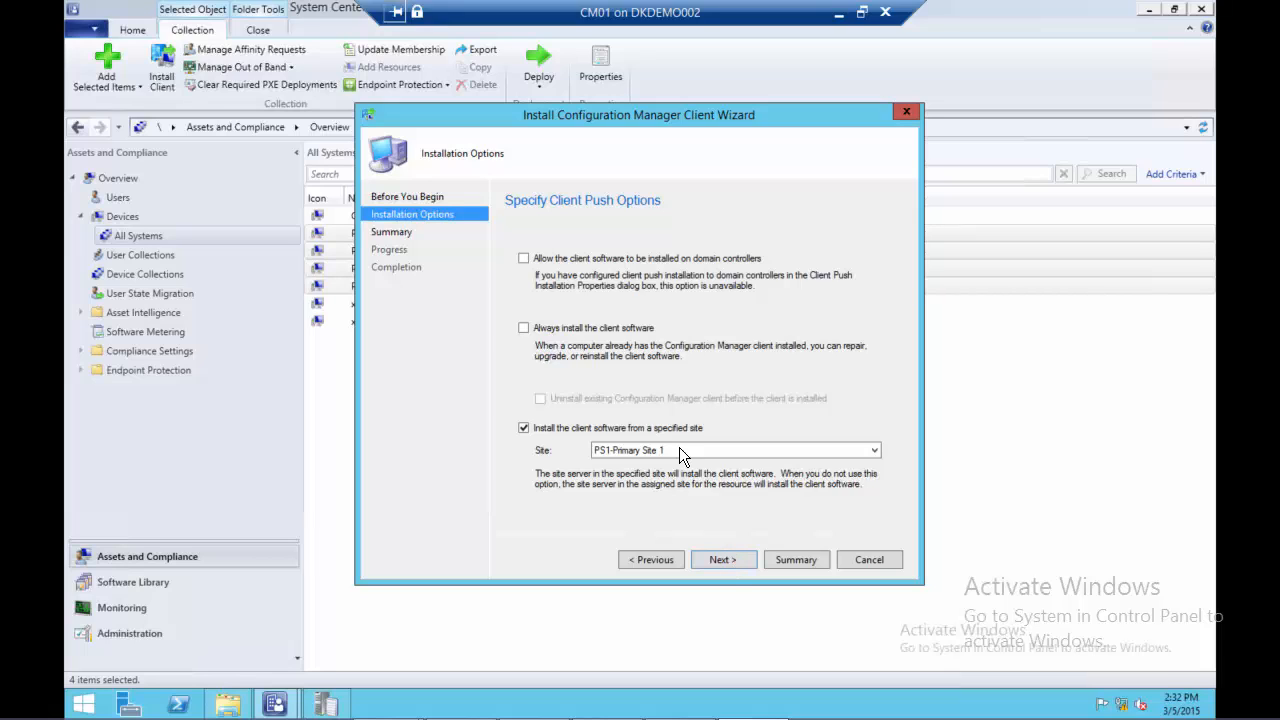
click(577, 326)
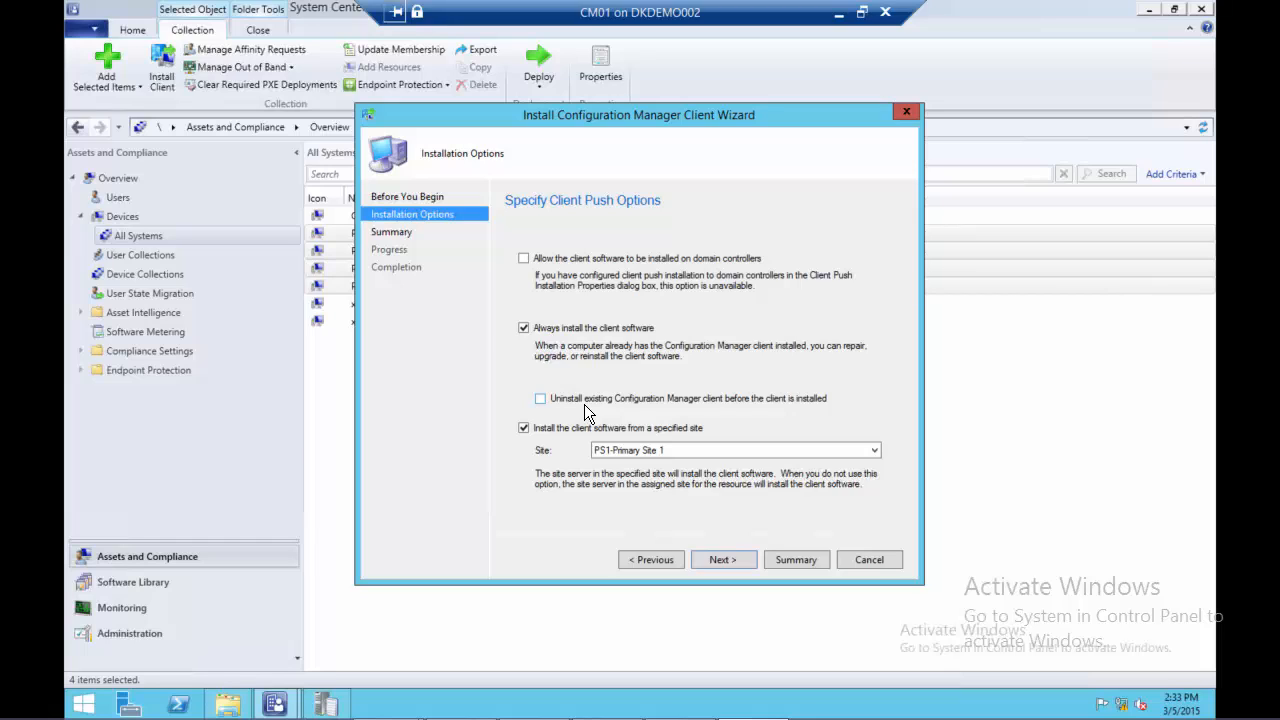
click(722, 559)
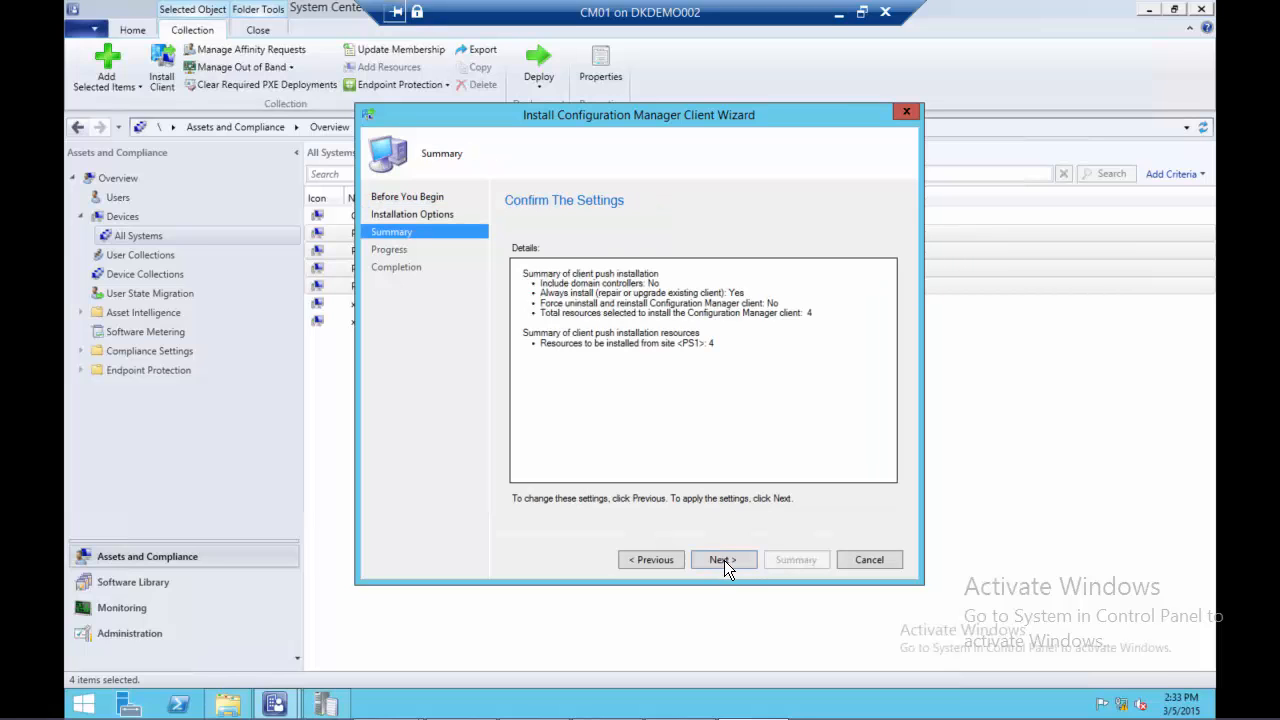
click(724, 560)
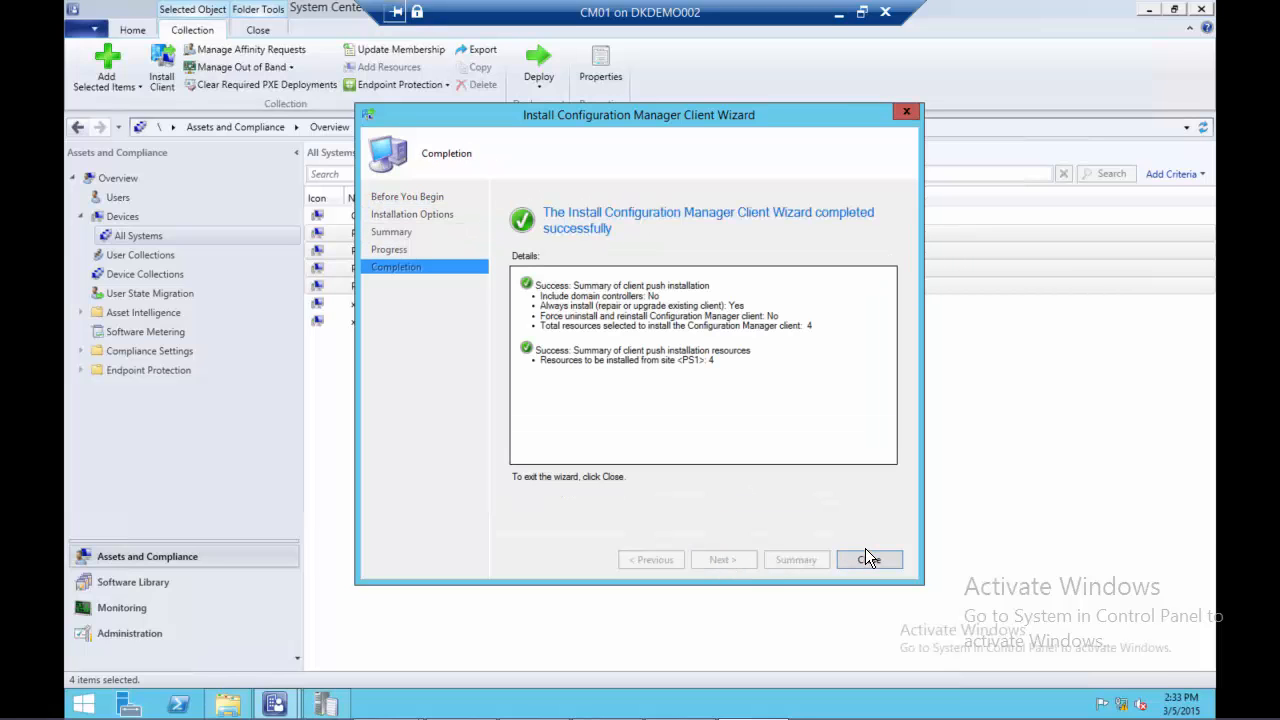
click(863, 559)
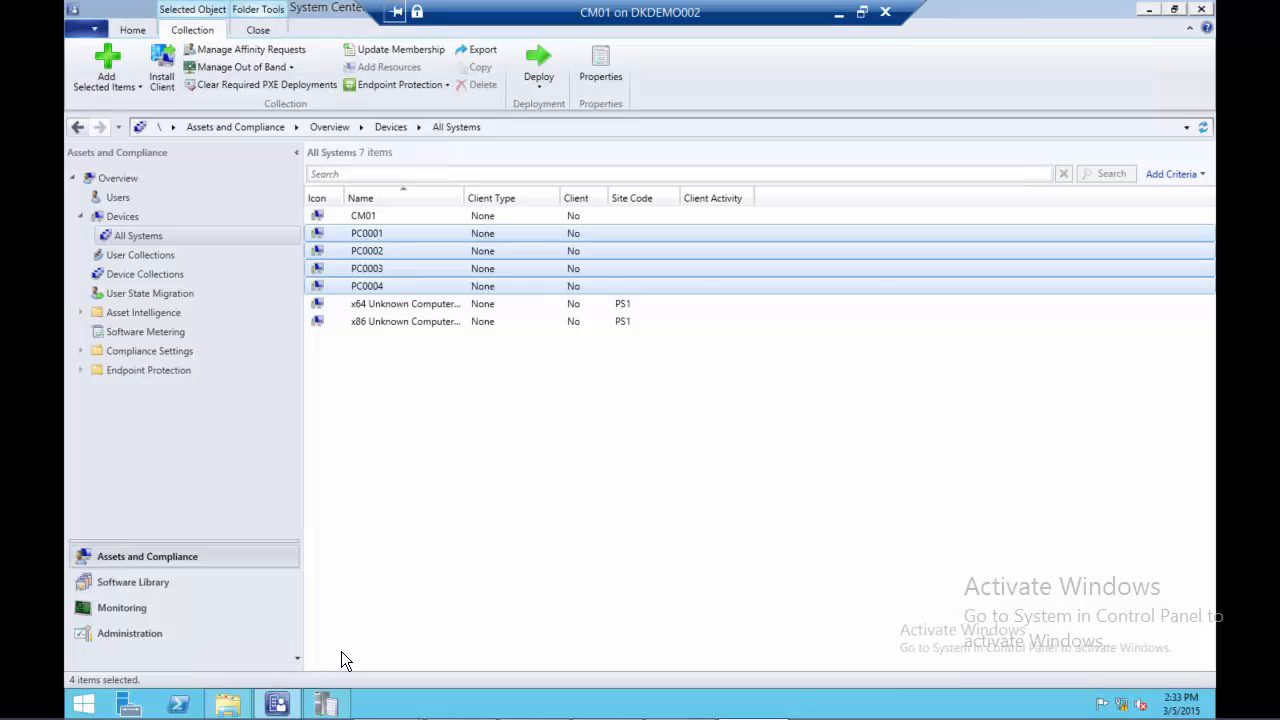
Examine the newest ccm.log entries on the client push to PC0001 and follow the log's end
click(325, 705)
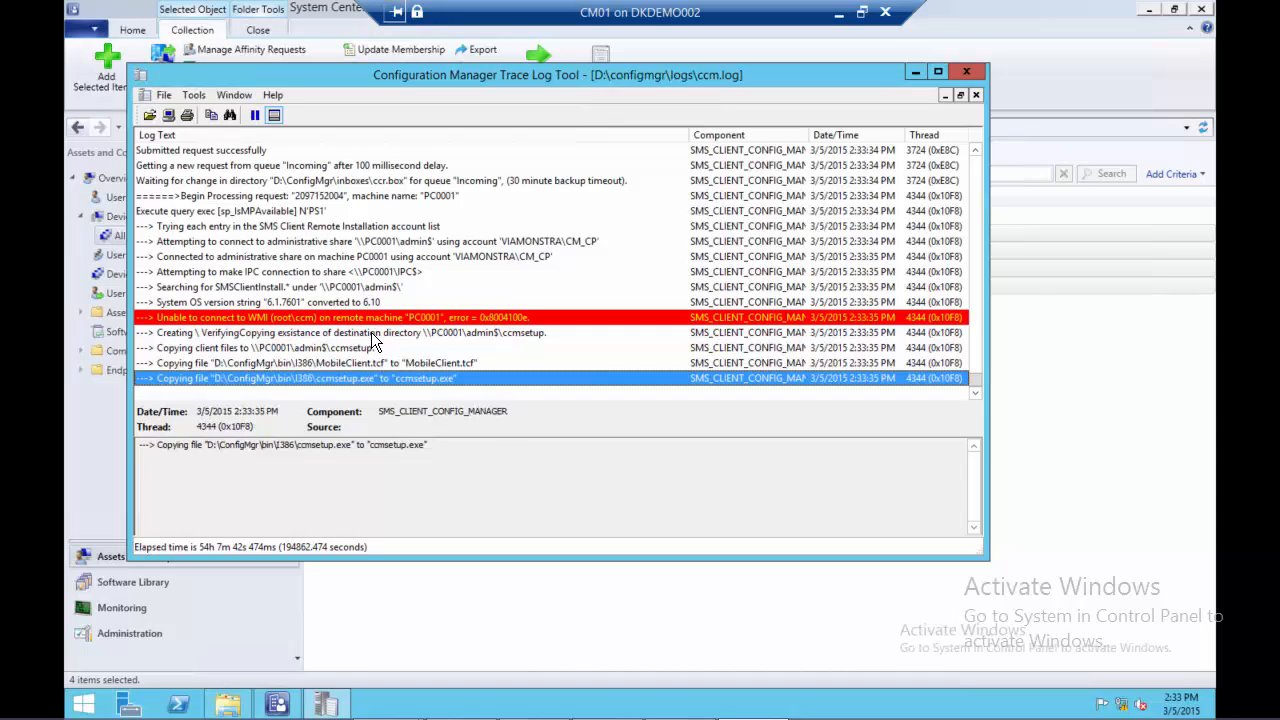
click(370, 334)
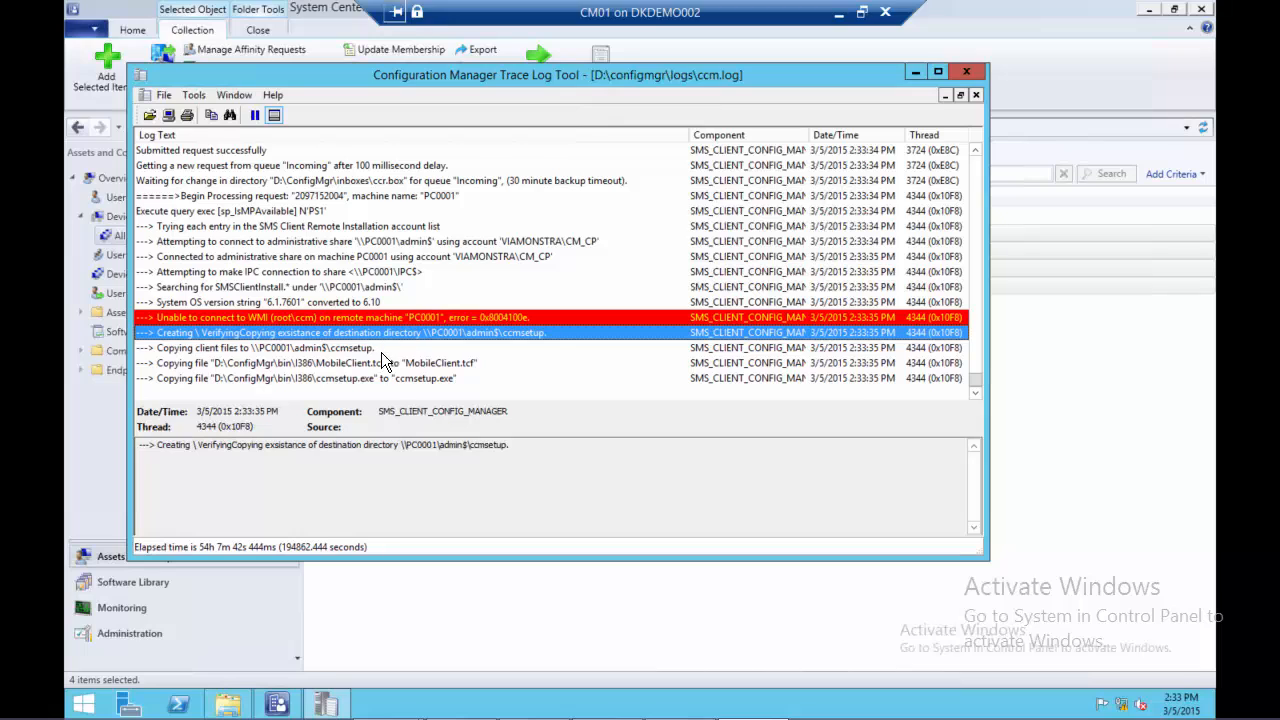
click(374, 378)
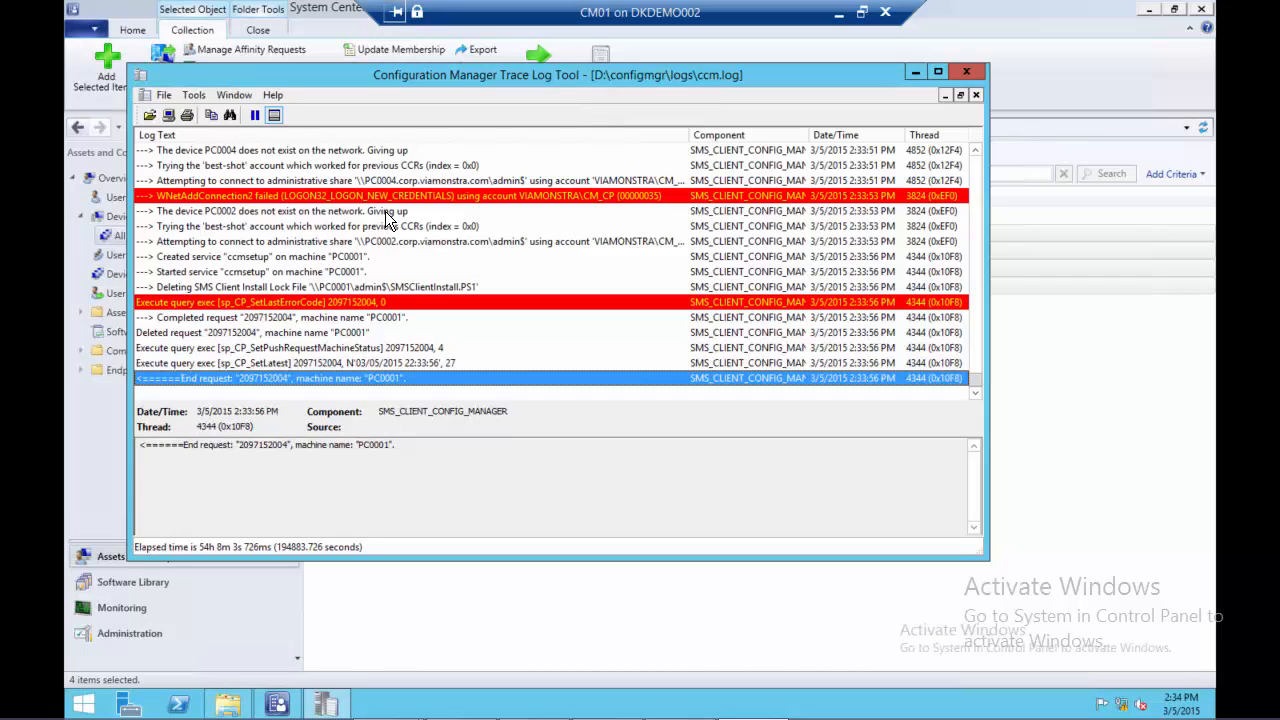
Open the ccrretry.box folder under configmgr\inboxes to check the queued retry requests
click(240, 708)
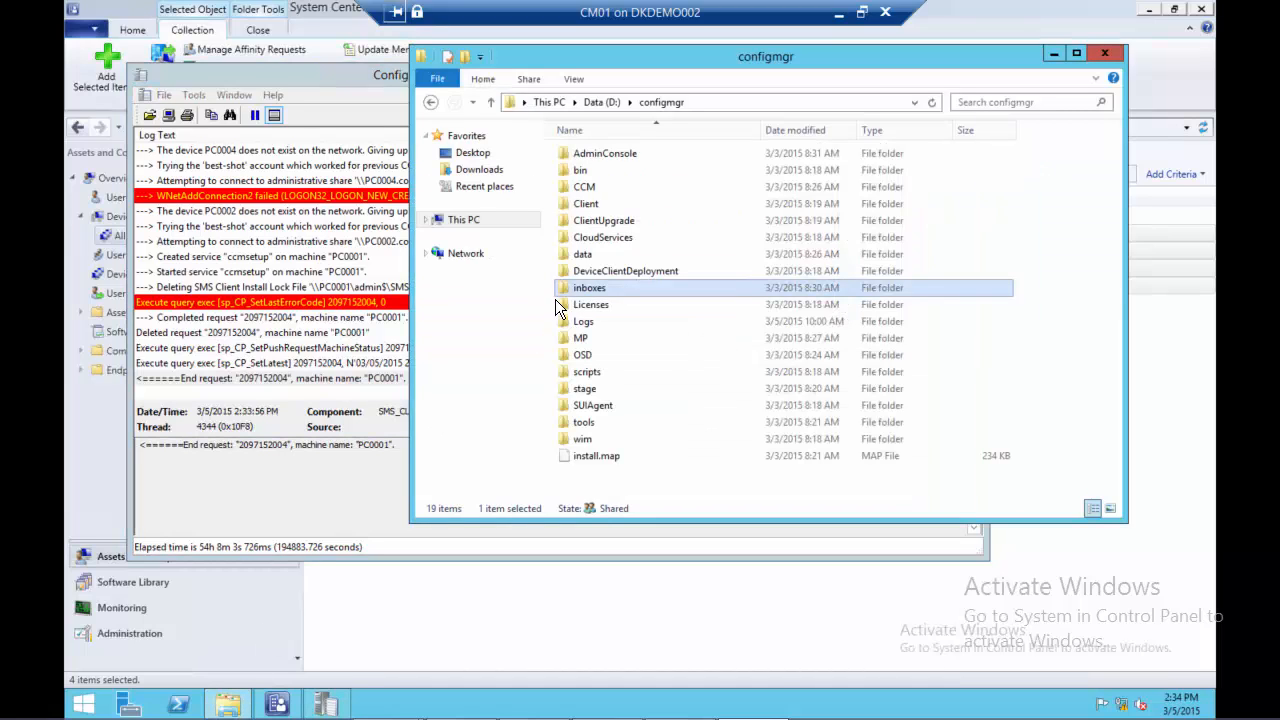
double_click(587, 292)
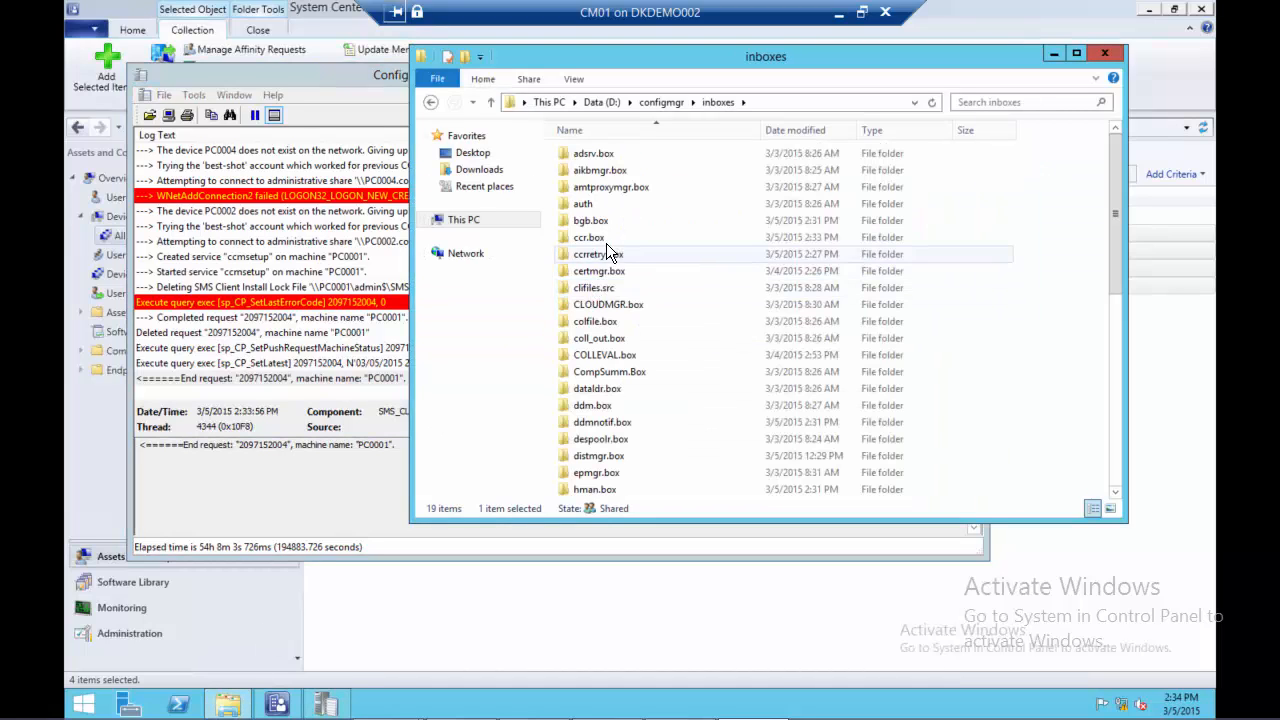
double_click(603, 255)
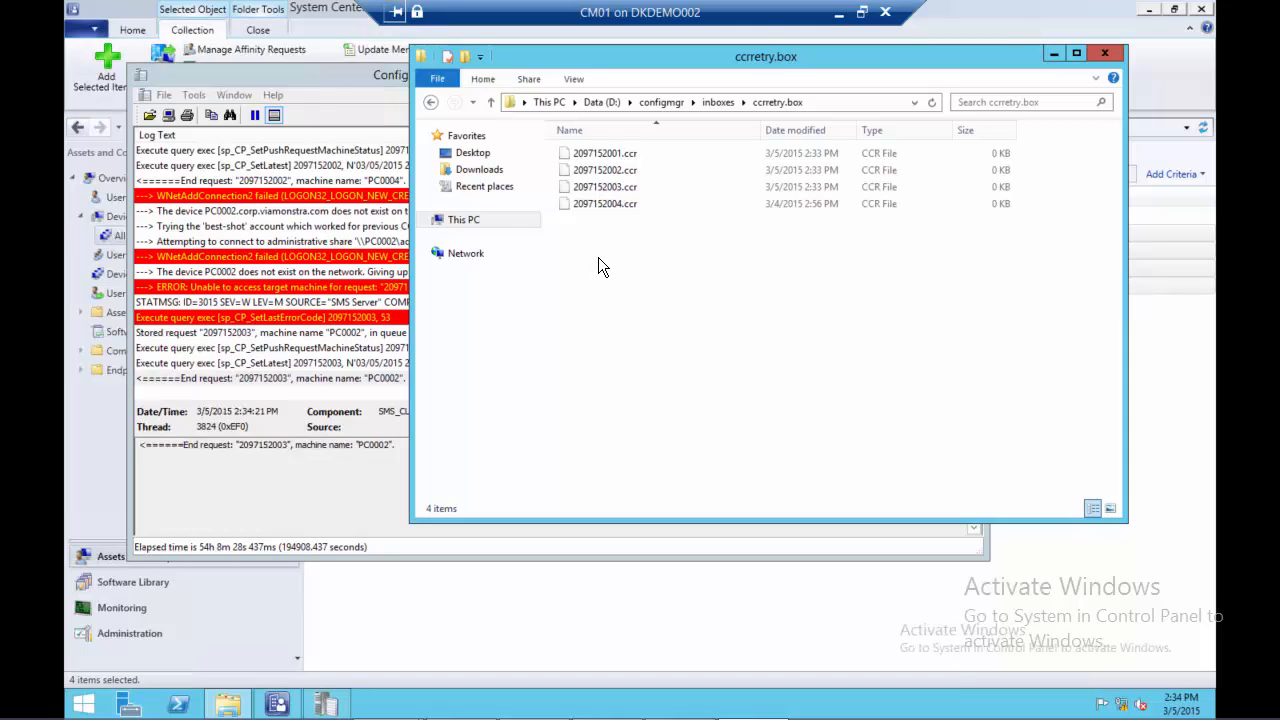
Search ccm.log upward for "started" to locate the ccmsetup service entry
click(359, 362)
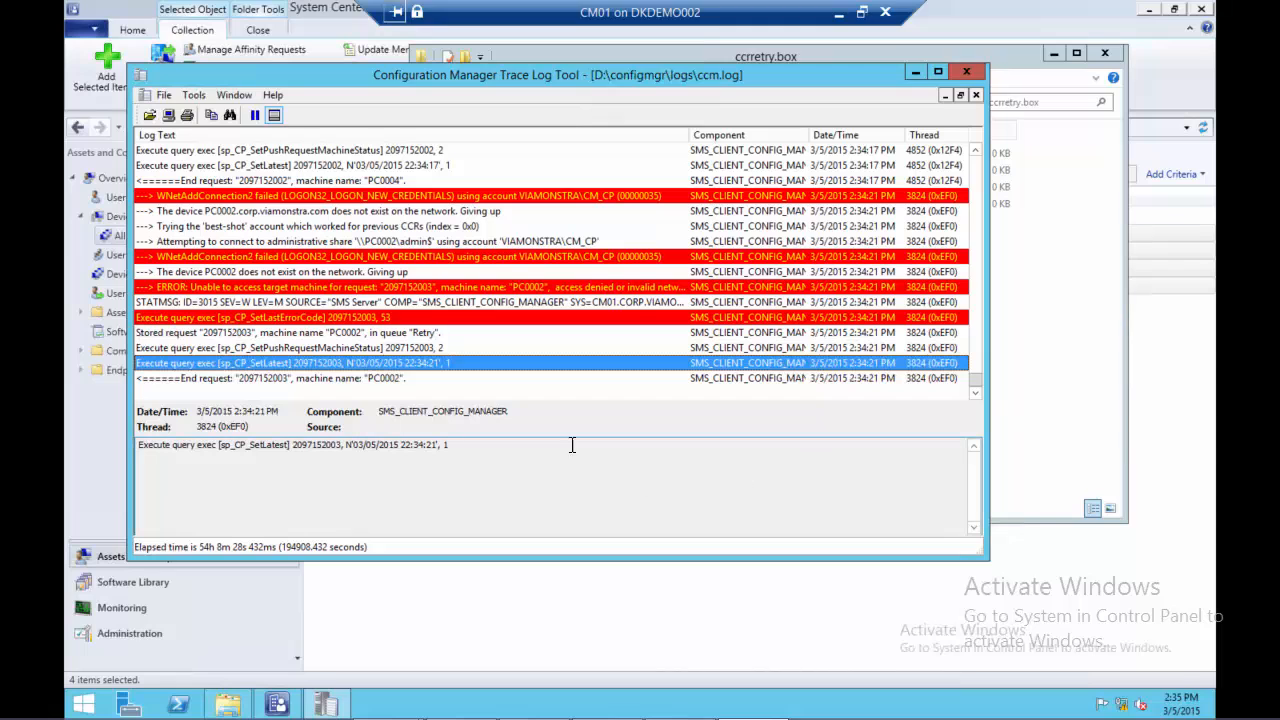
click(398, 350)
key(ctrl+f)
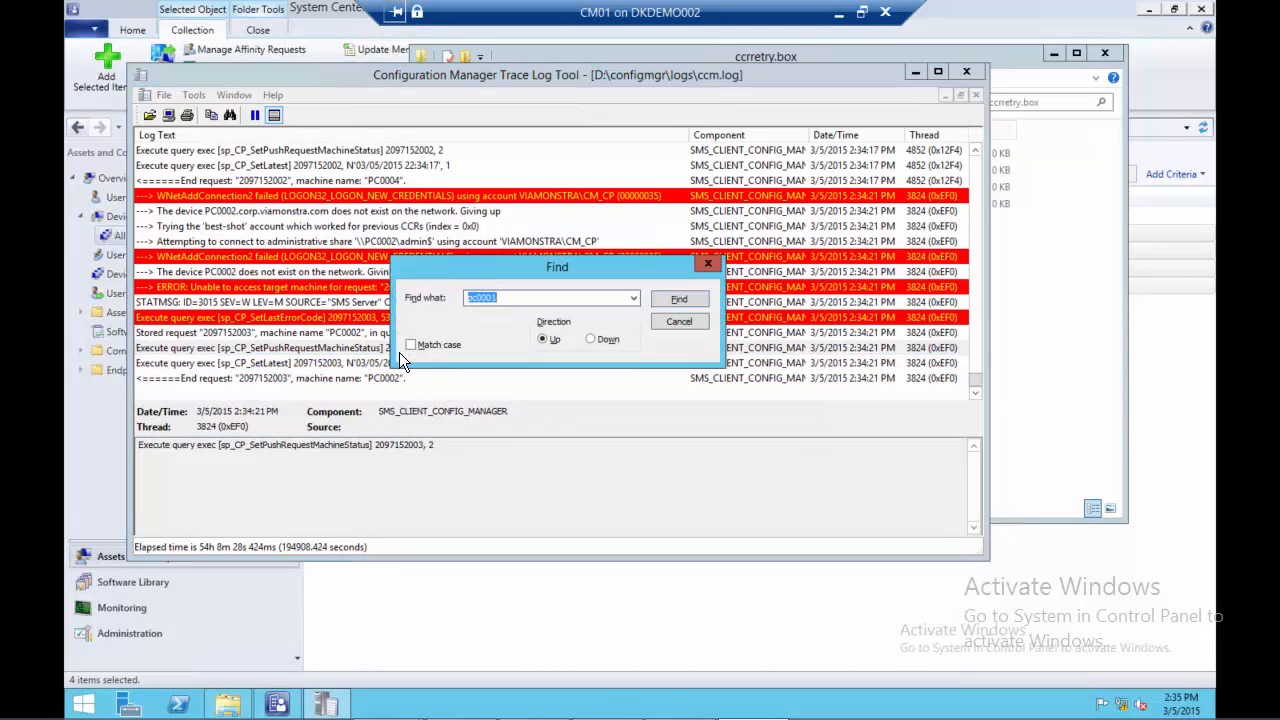
text(started)
click(689, 300)
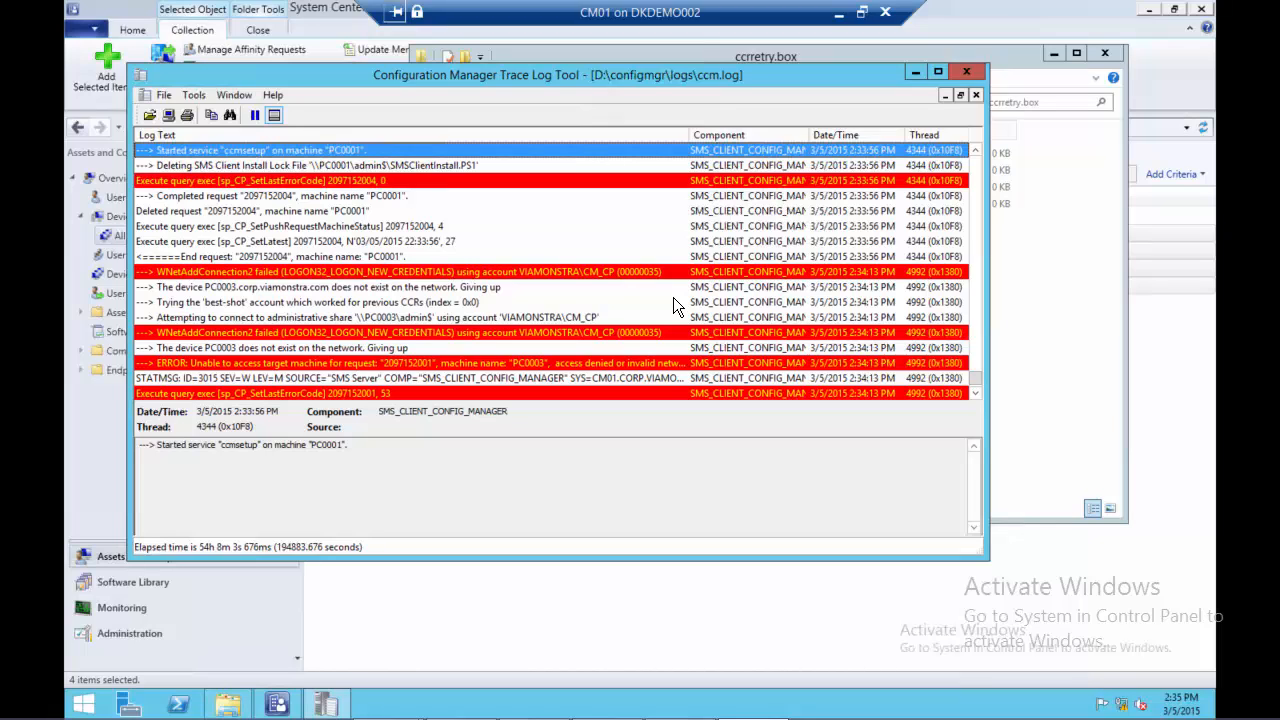
Open the administrative share \\pc0001\admin$ and select its ccmsetup folder
key(super+r)
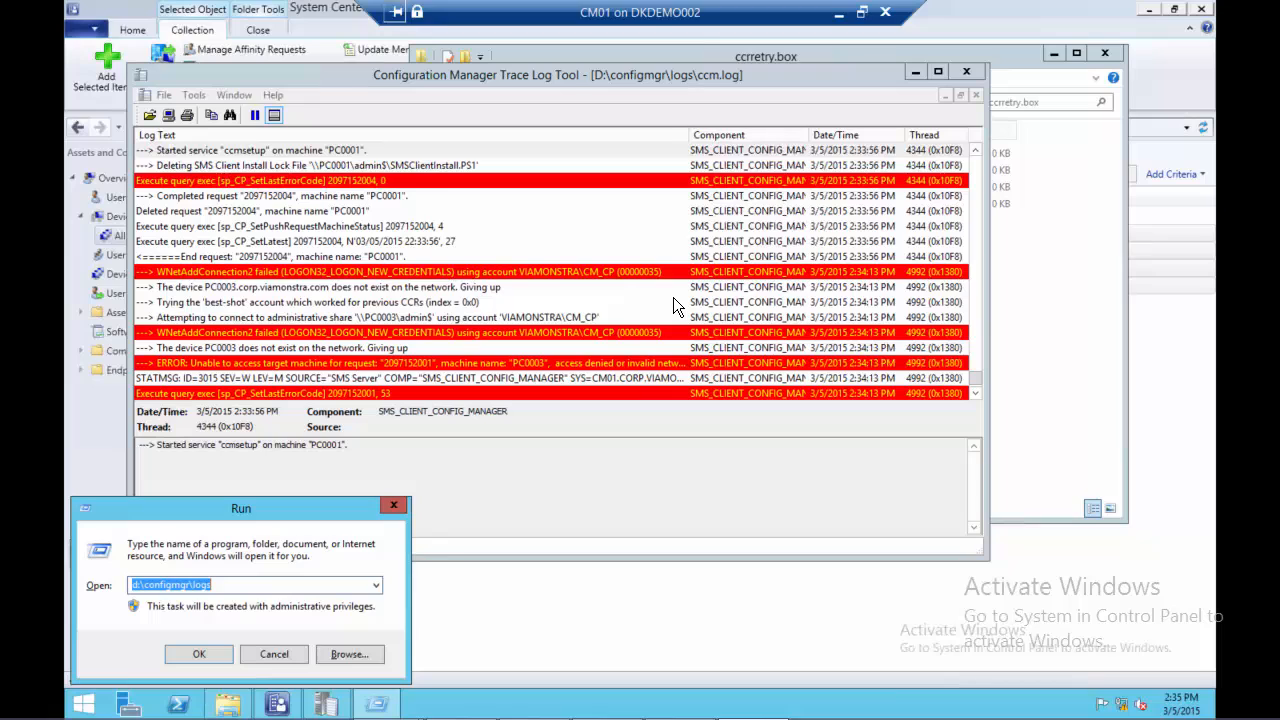
text(\\)
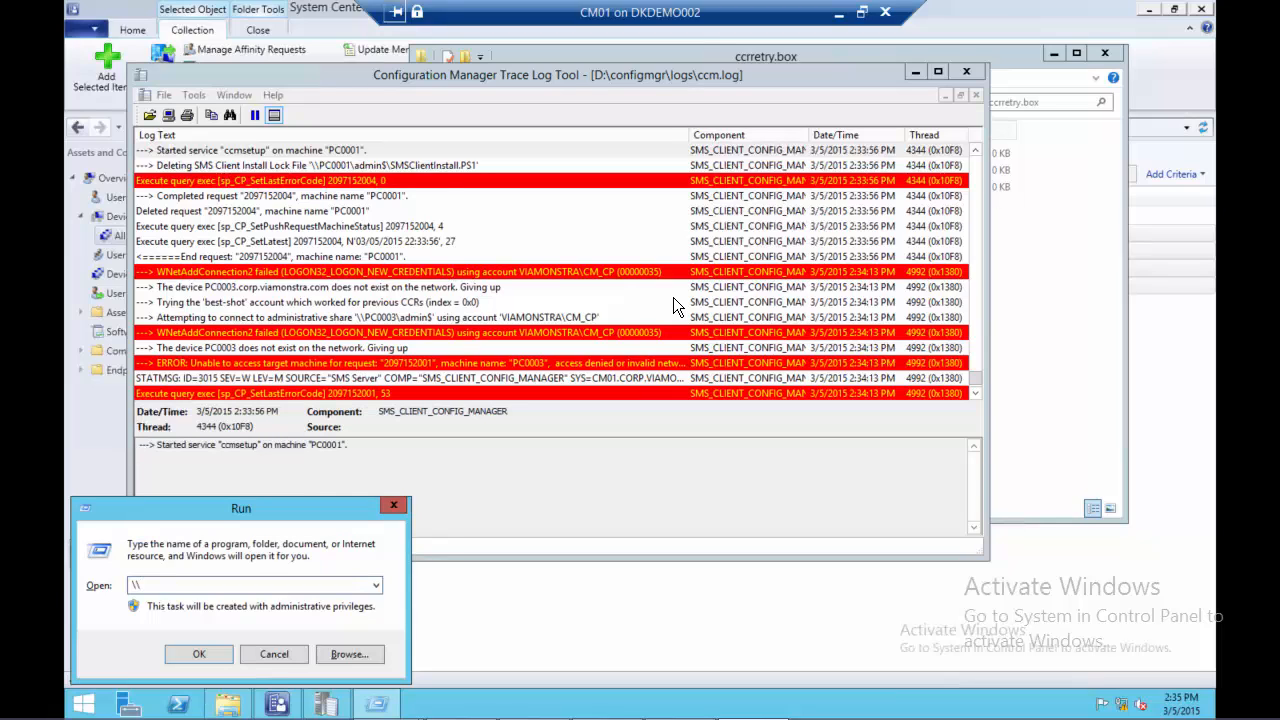
text(pc0001\admin$)
key(Return)
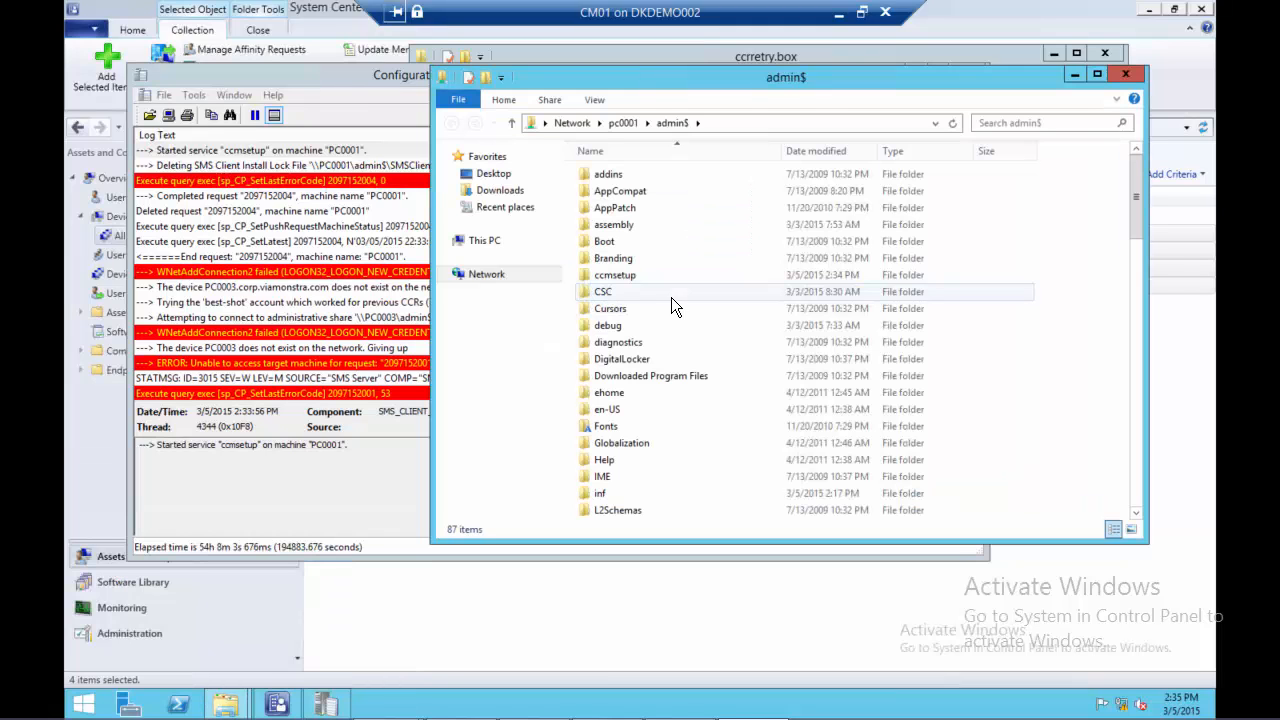
click(618, 274)
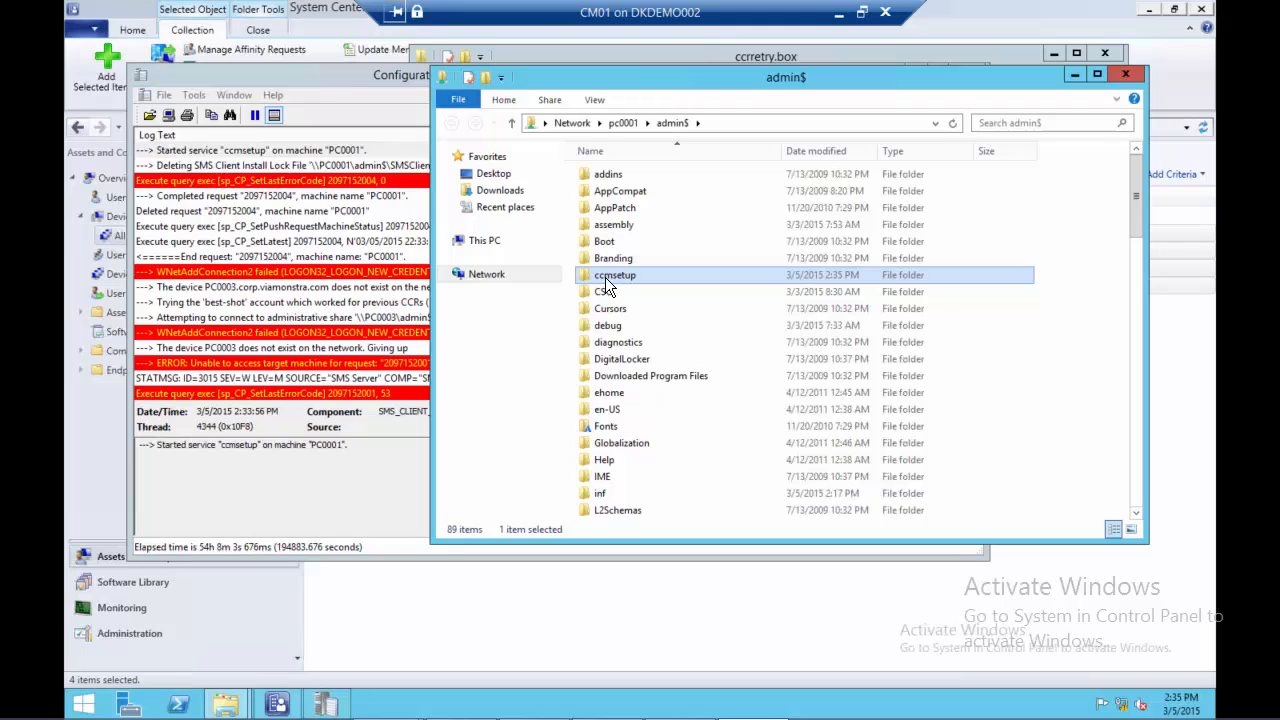
Check the MicrosoftPolicyPlatformSetup.msi installation entry in ccmsetup\Logs\ccmsetup.log and return to the ccmsetup folder
double_click(605, 277)
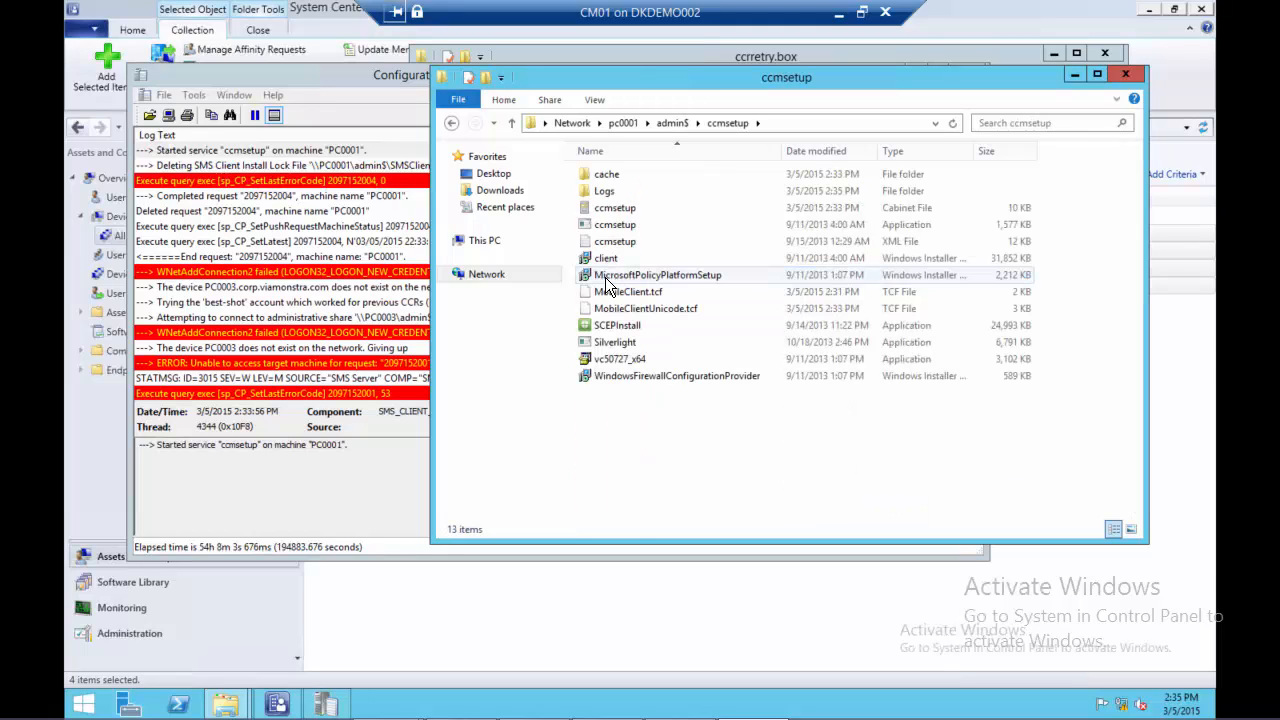
double_click(610, 193)
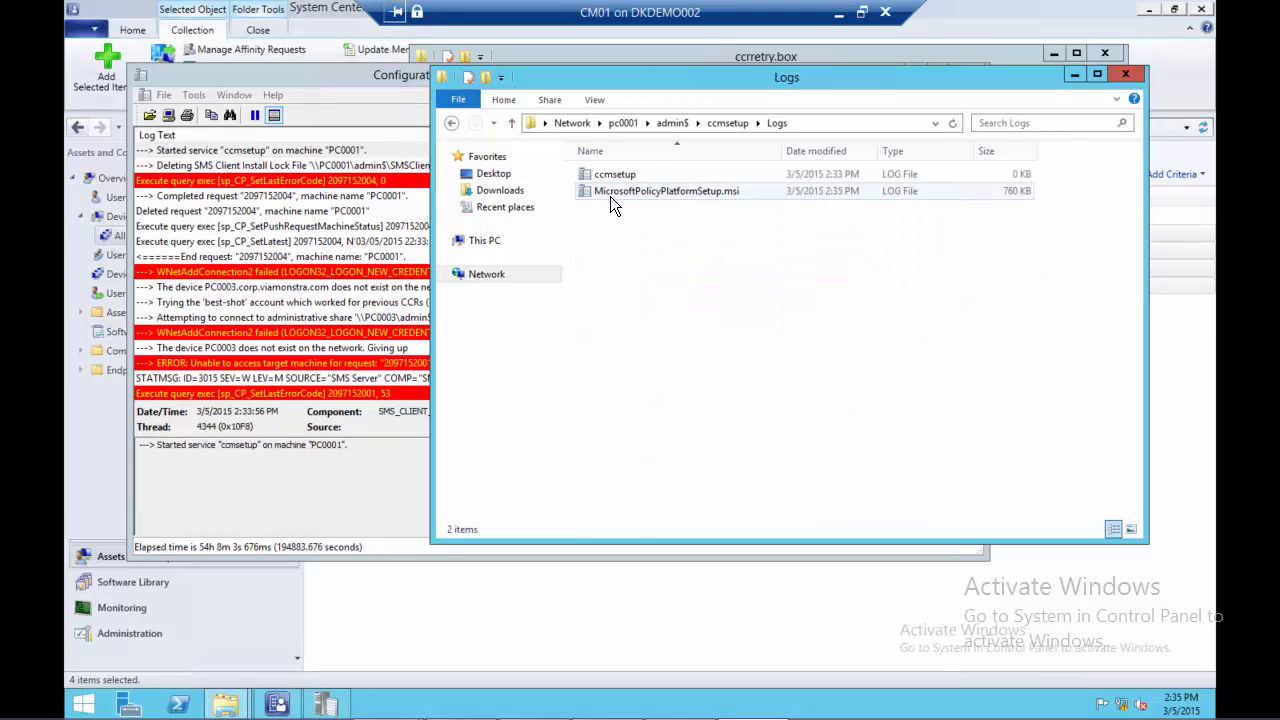
double_click(623, 176)
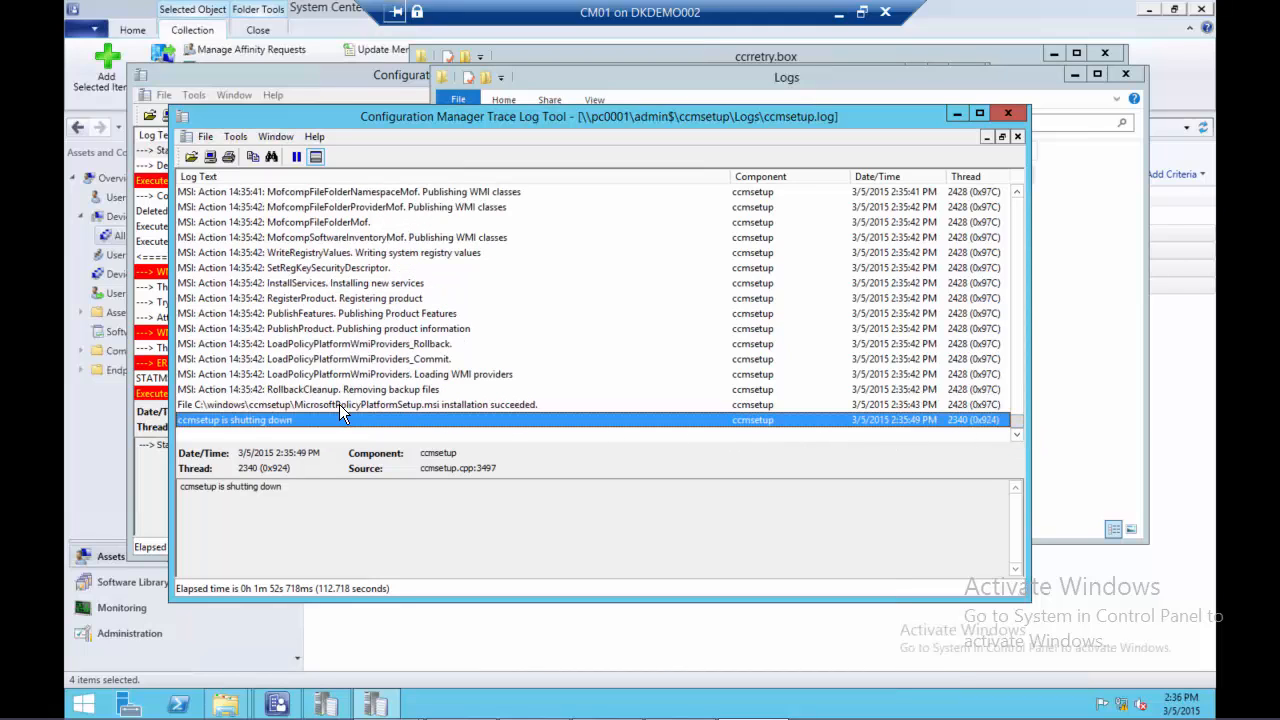
click(315, 405)
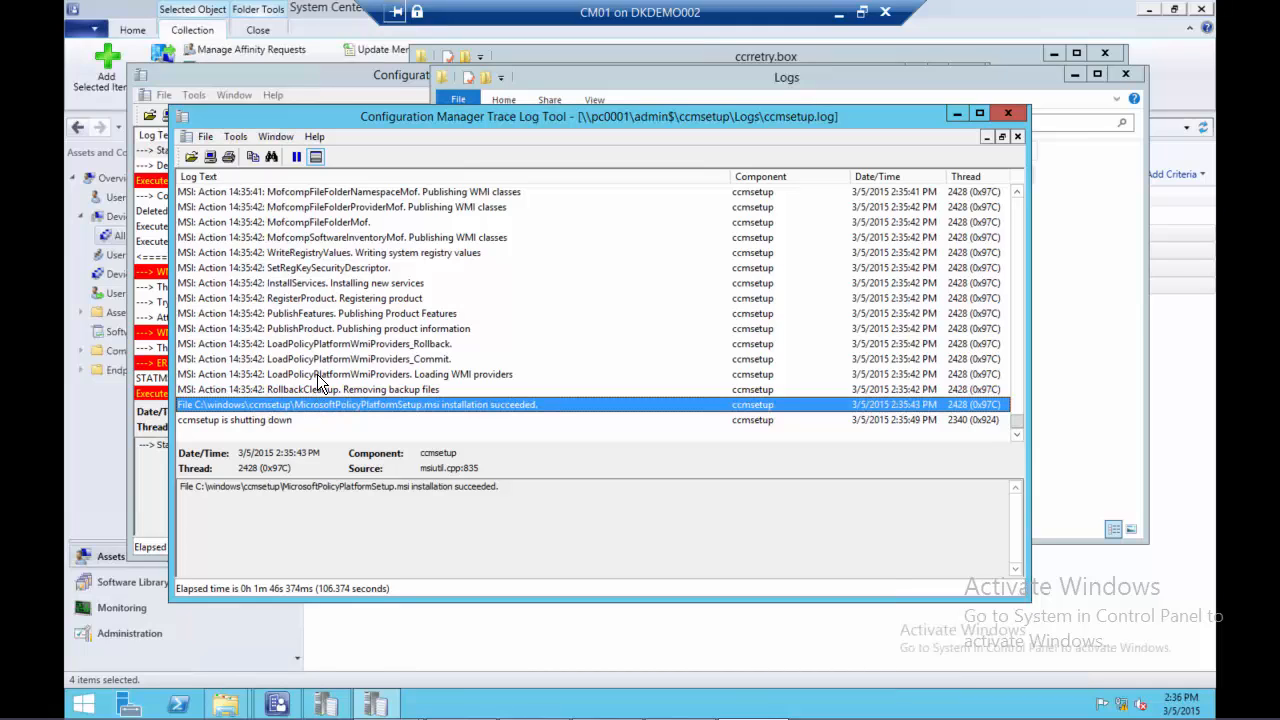
click(1008, 113)
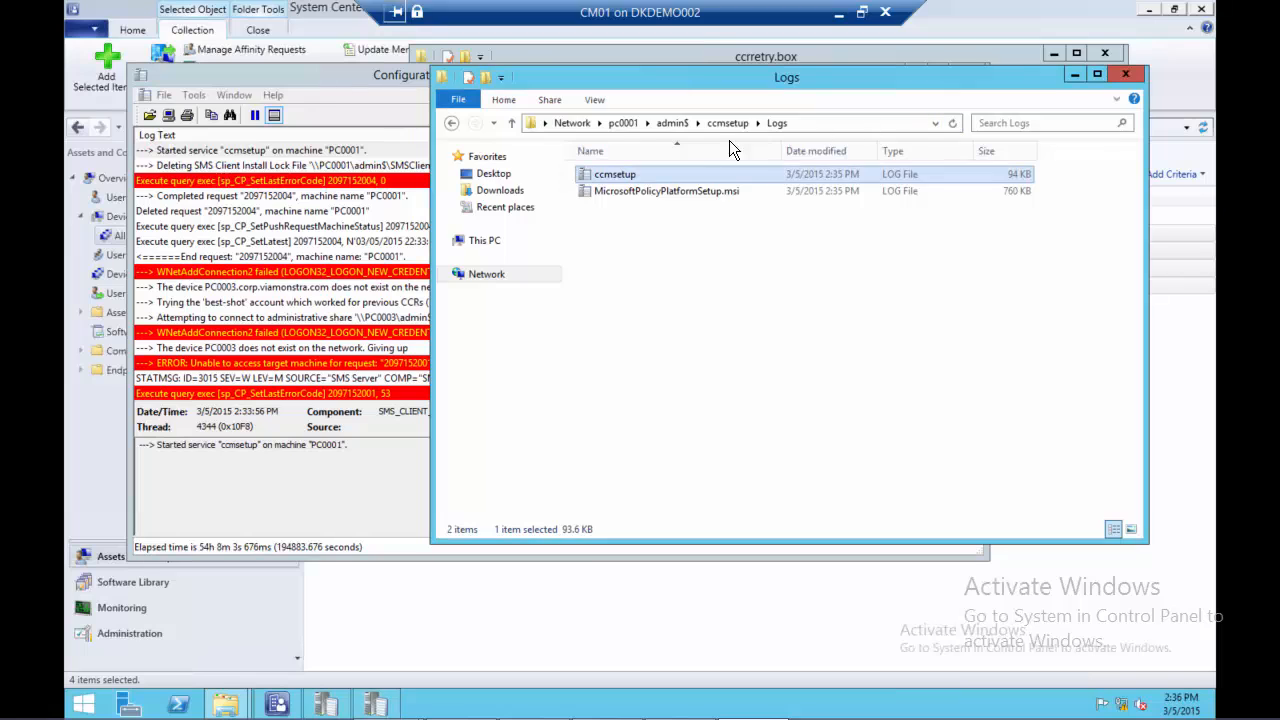
key(BackSpace)
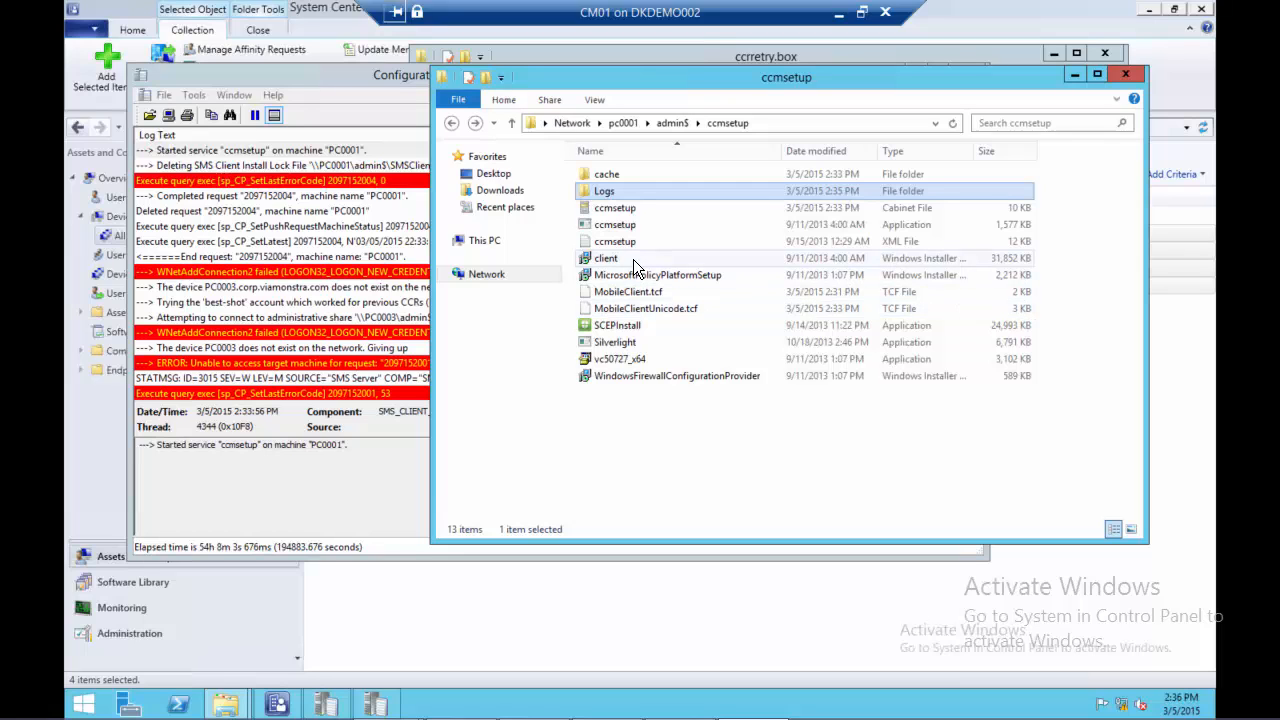
Follow PC0001's ccmsetup.log to its newest entries and select the SCEPInstall application in the ccmsetup folder
click(378, 706)
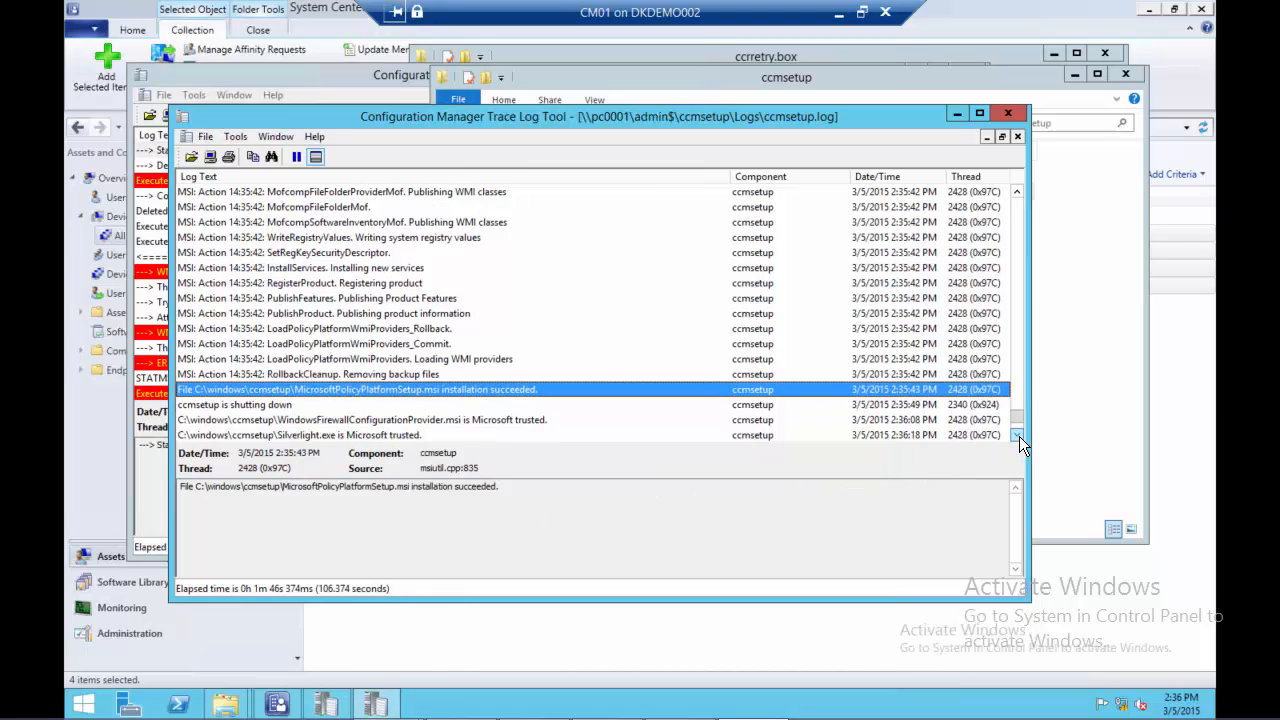
scroll(1019, 436, down, 3)
scroll(1019, 436, down, 1)
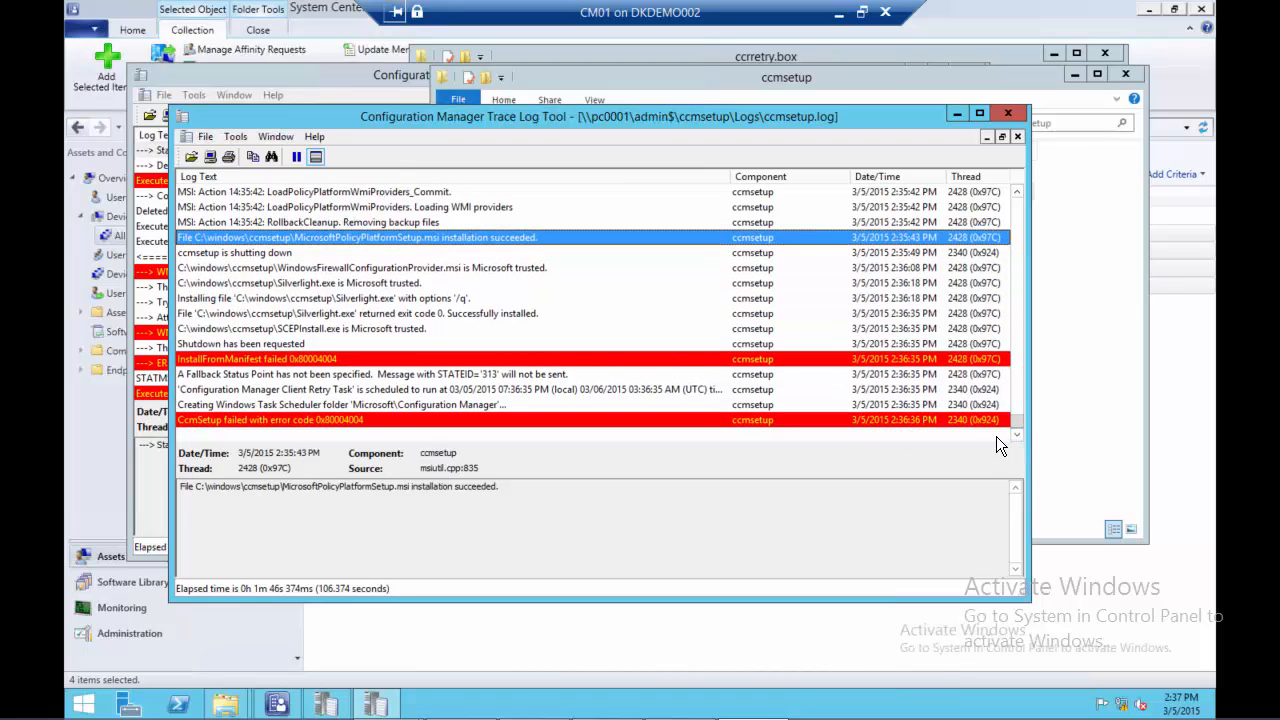
click(1050, 423)
click(623, 329)
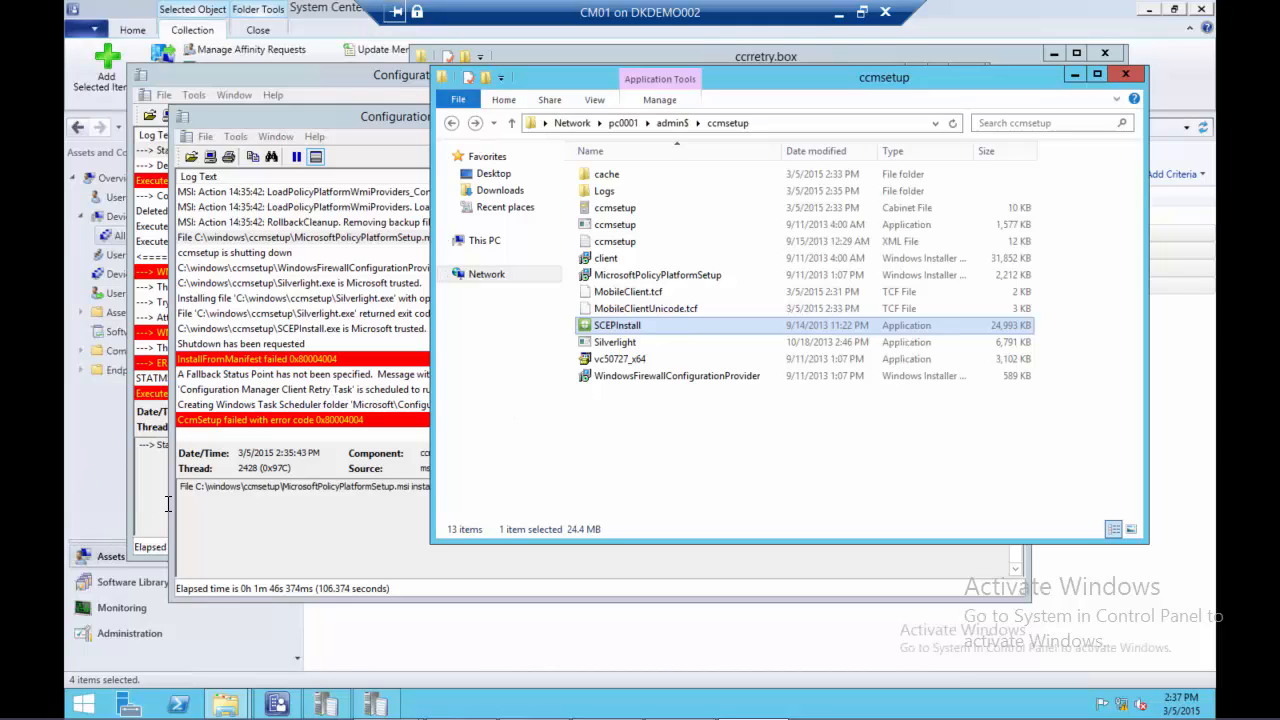
Switch to the Configuration Manager console and update the membership of the All Systems collection
click(95, 514)
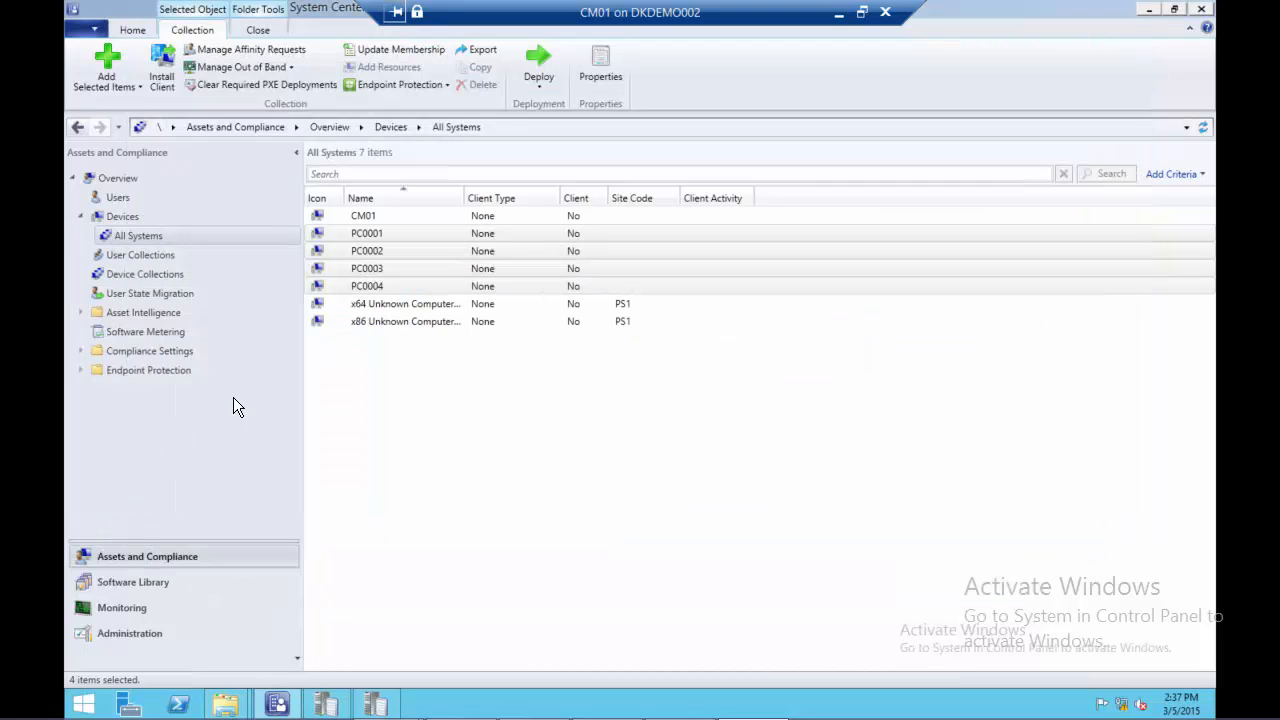
right_click(131, 236)
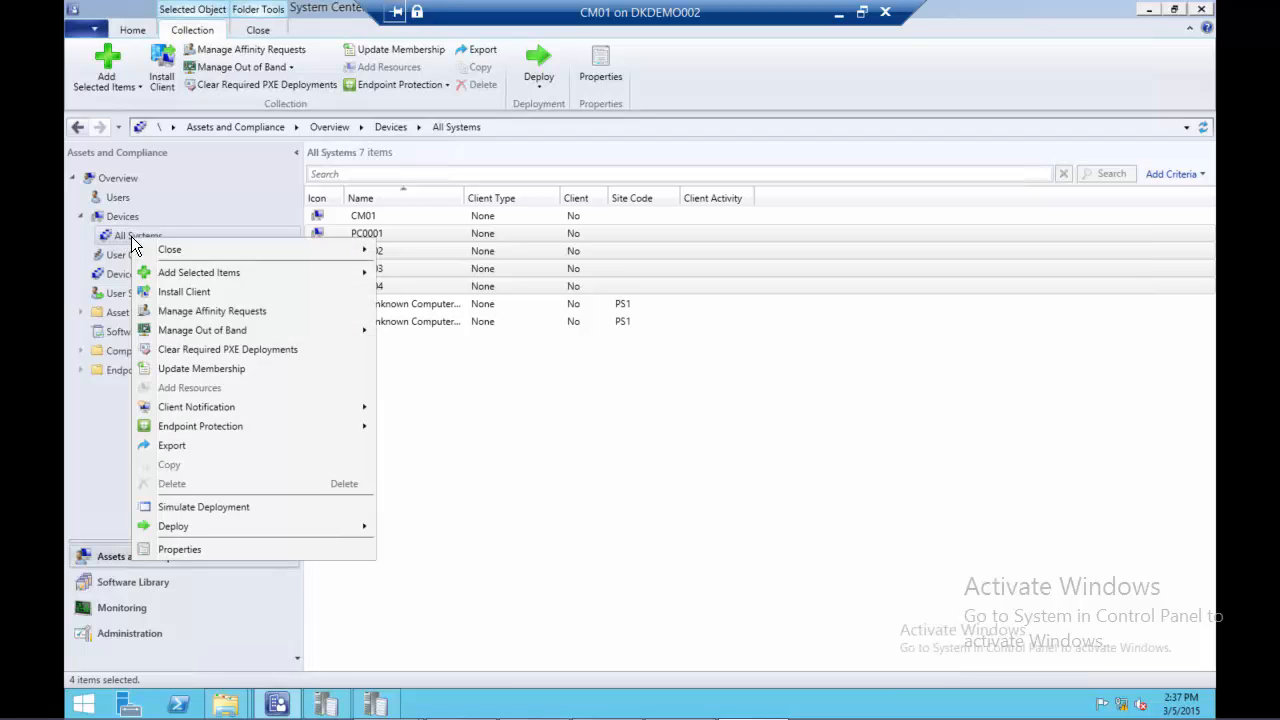
click(194, 368)
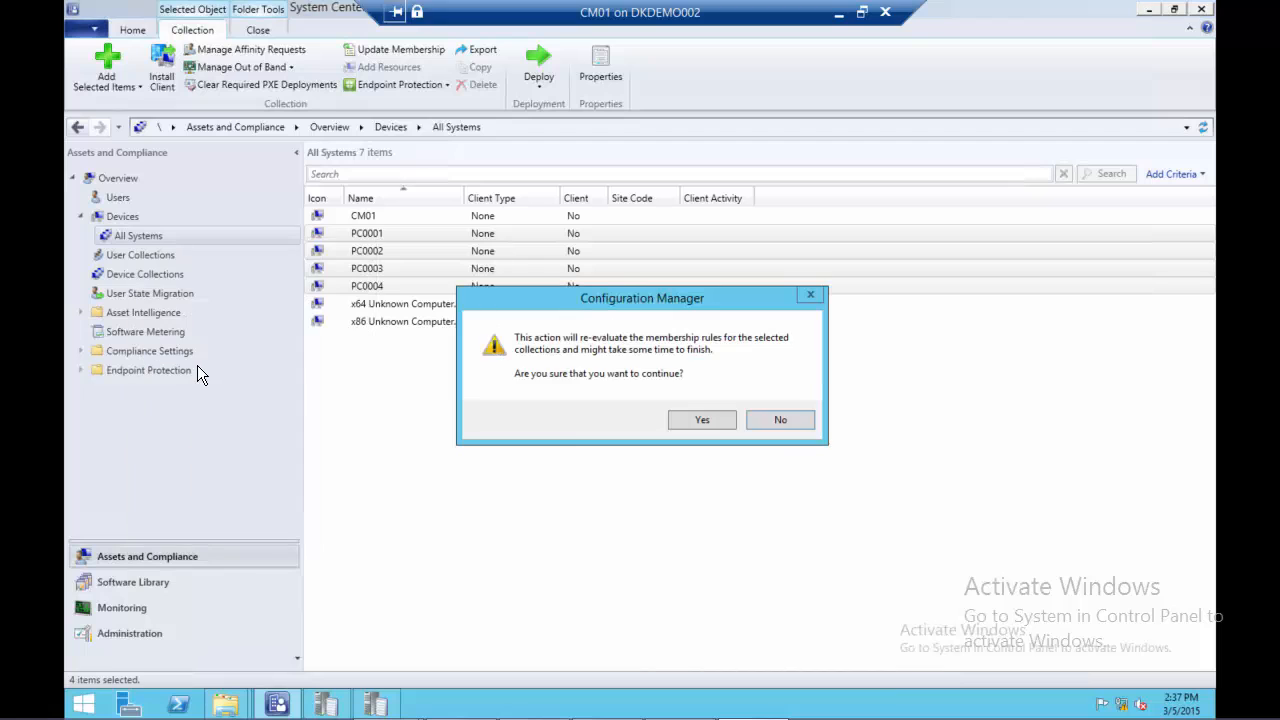
click(714, 418)
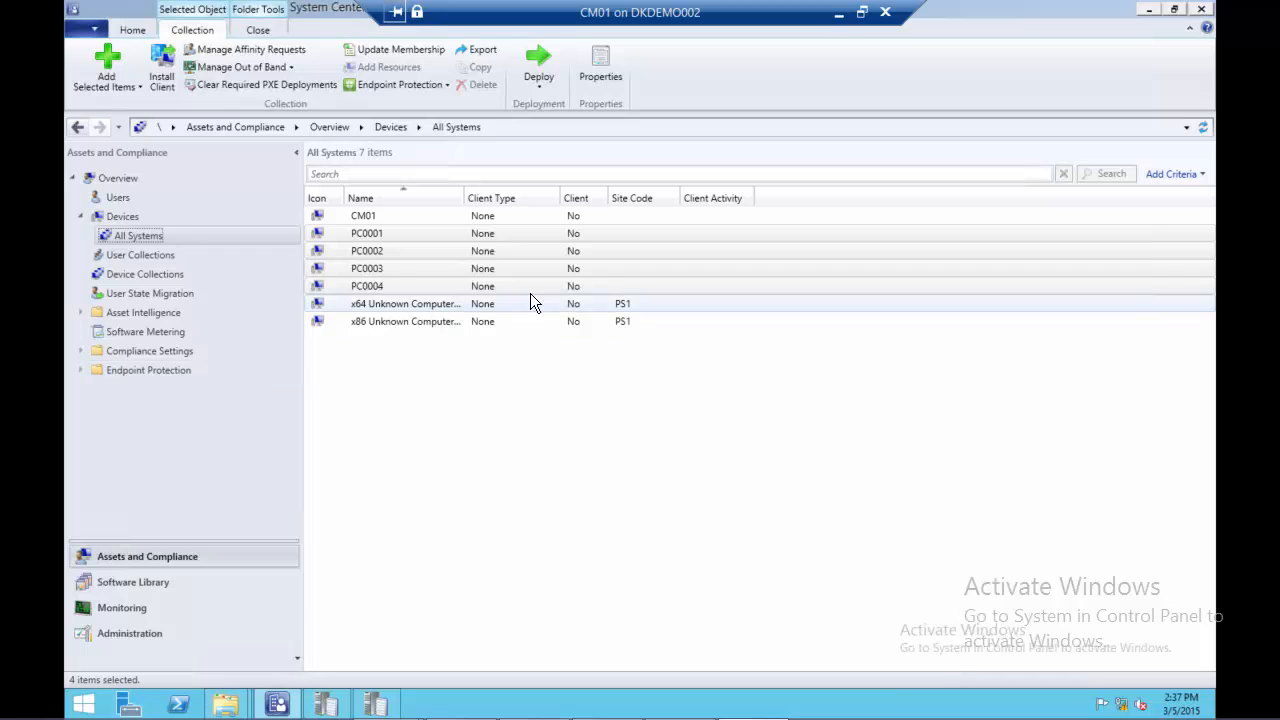
Reload the All Systems device list by switching to User Collections and back to check the client status
click(548, 264)
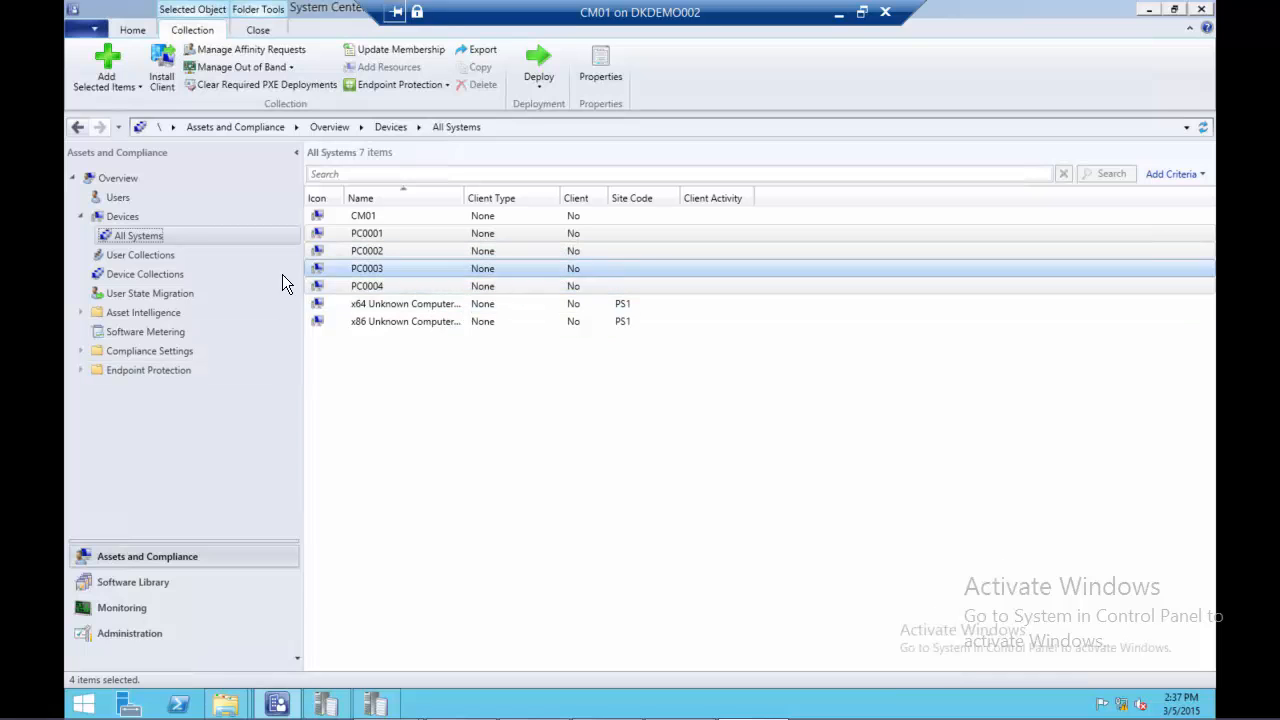
click(138, 251)
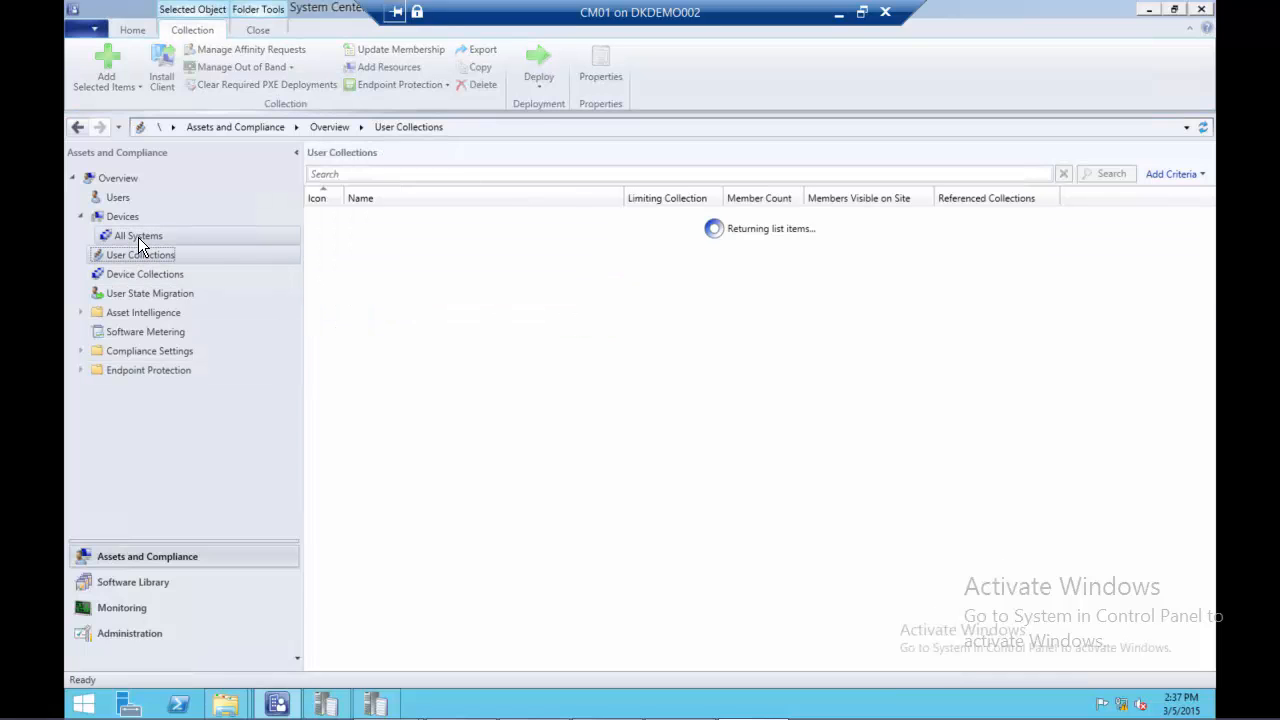
click(138, 237)
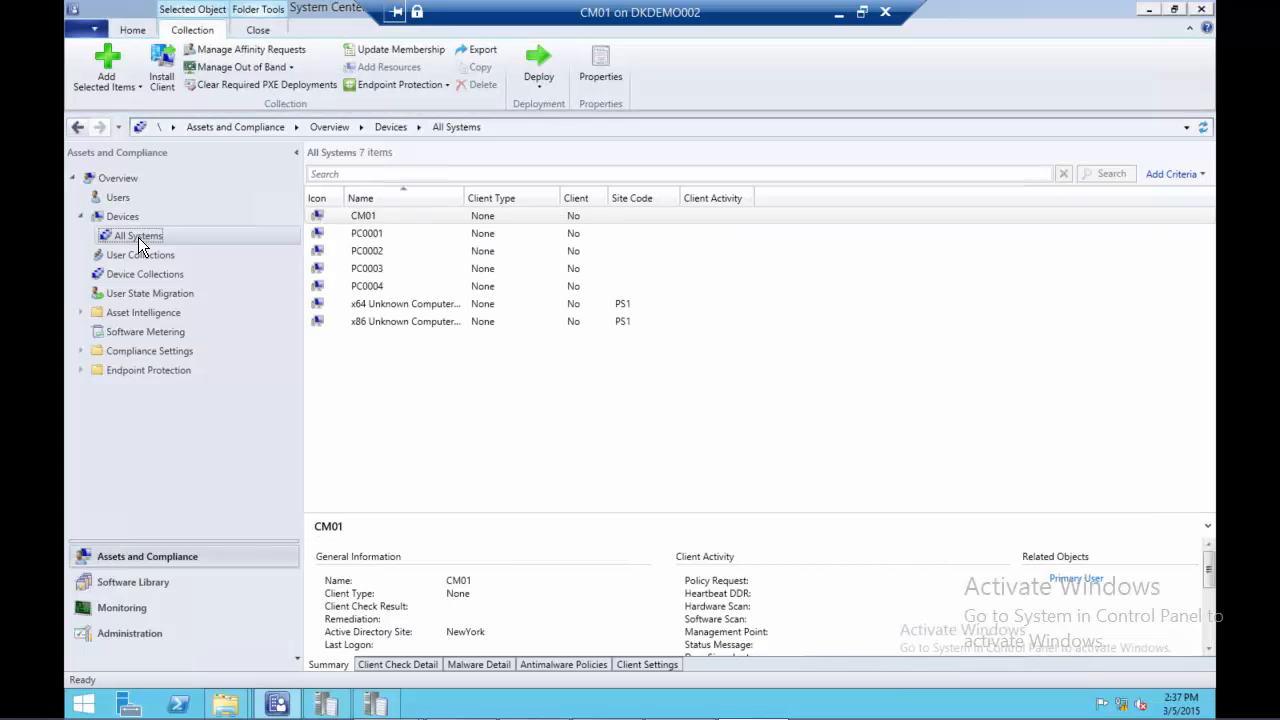